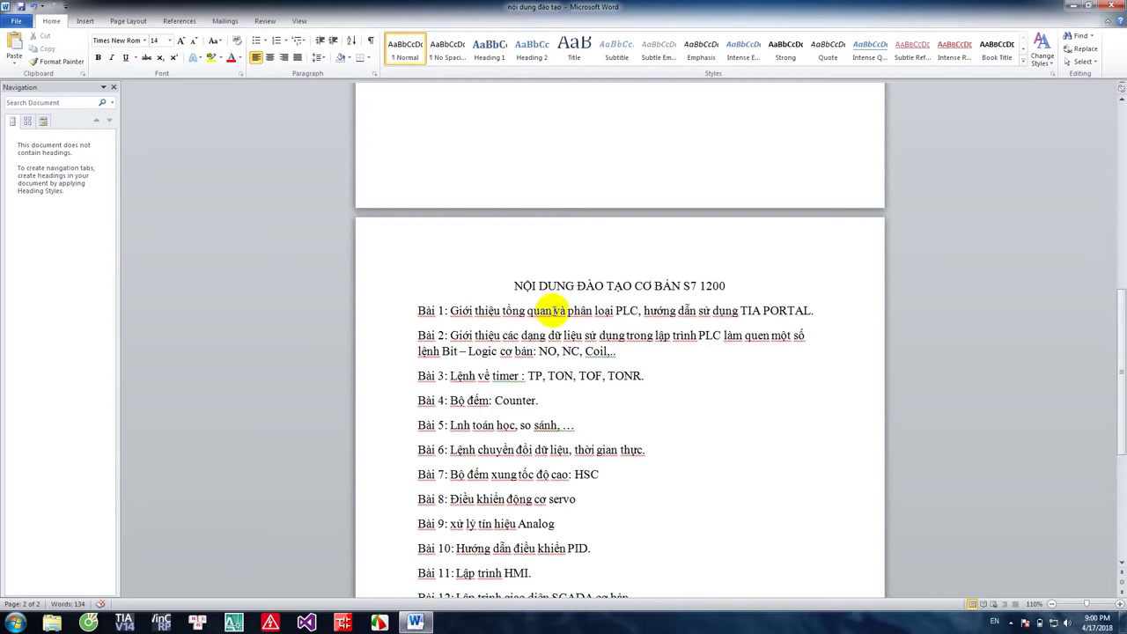
Review the S7 1200 training outline's title and the Bài 1 line covering PLC types and TIA PORTAL
left_click(441, 237)
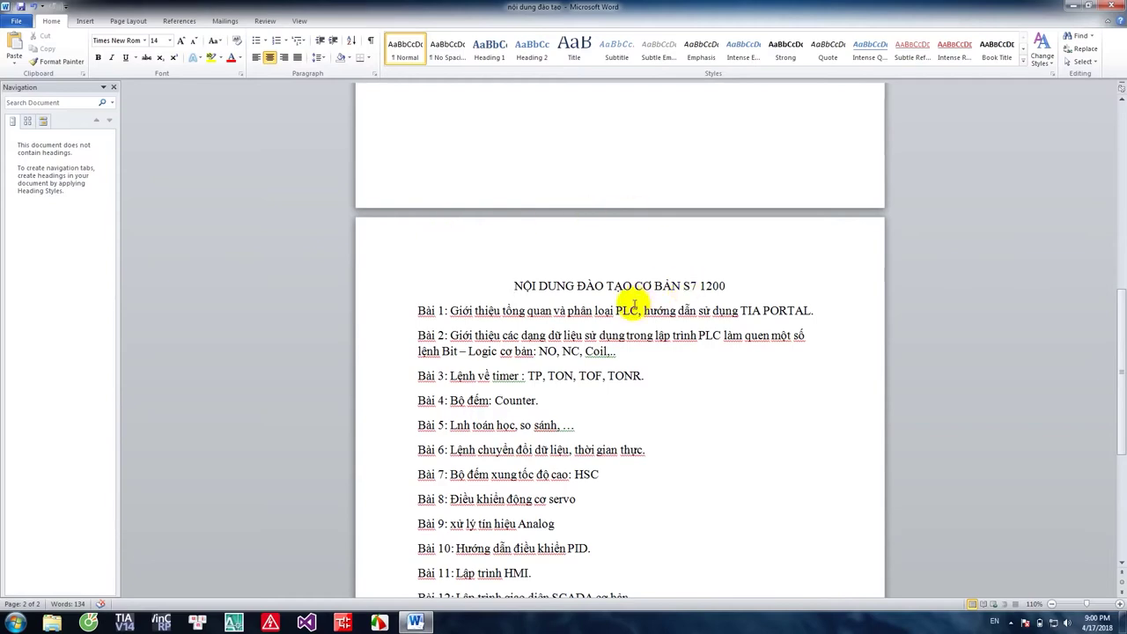
left_click_drag(733, 286, 684, 286)
left_click(740, 286)
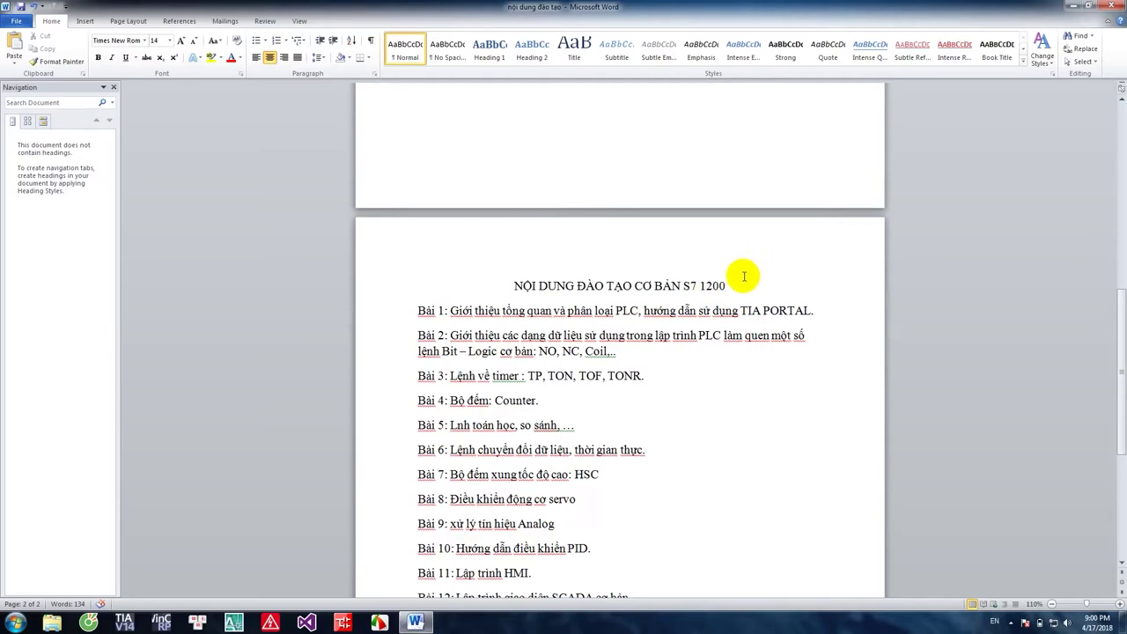
left_click_drag(727, 286, 655, 285)
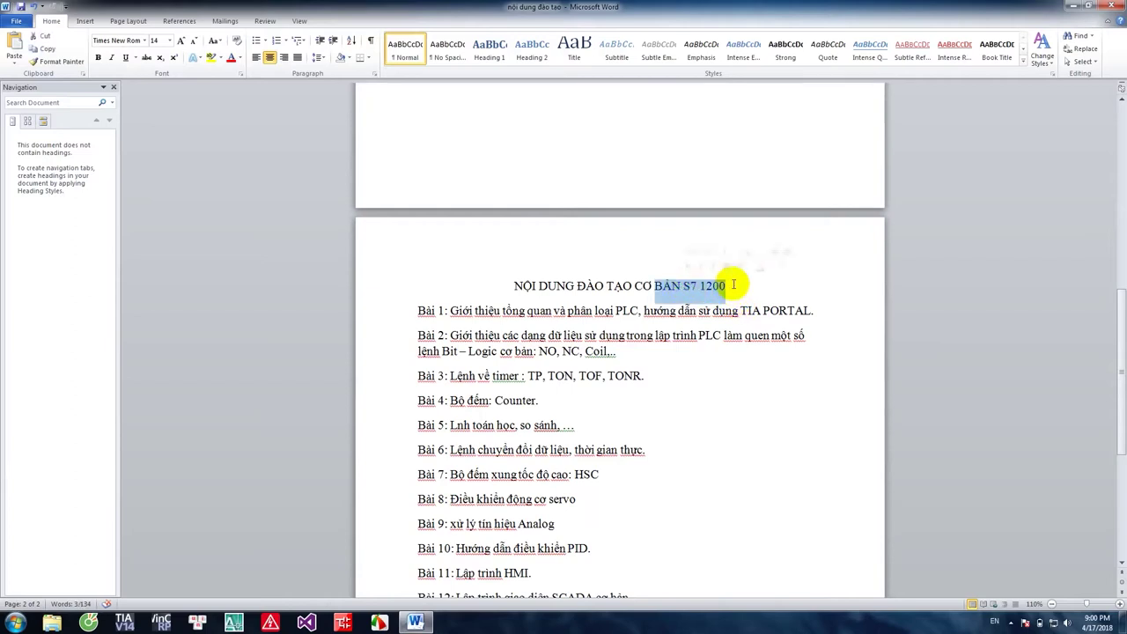
left_click(738, 287)
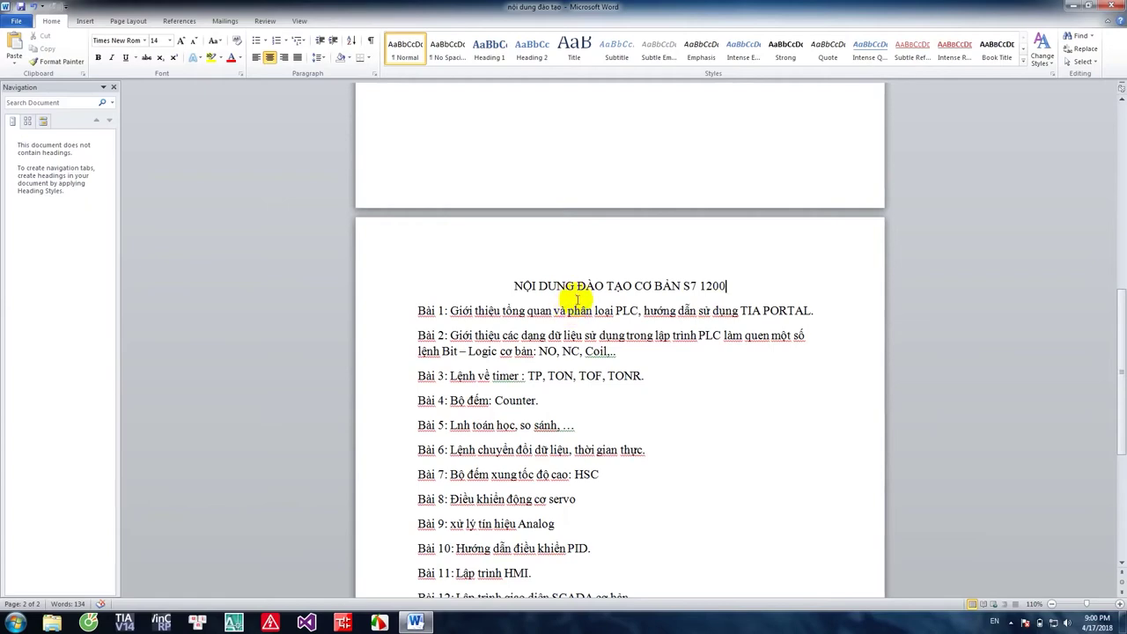
left_click_drag(570, 310, 810, 316)
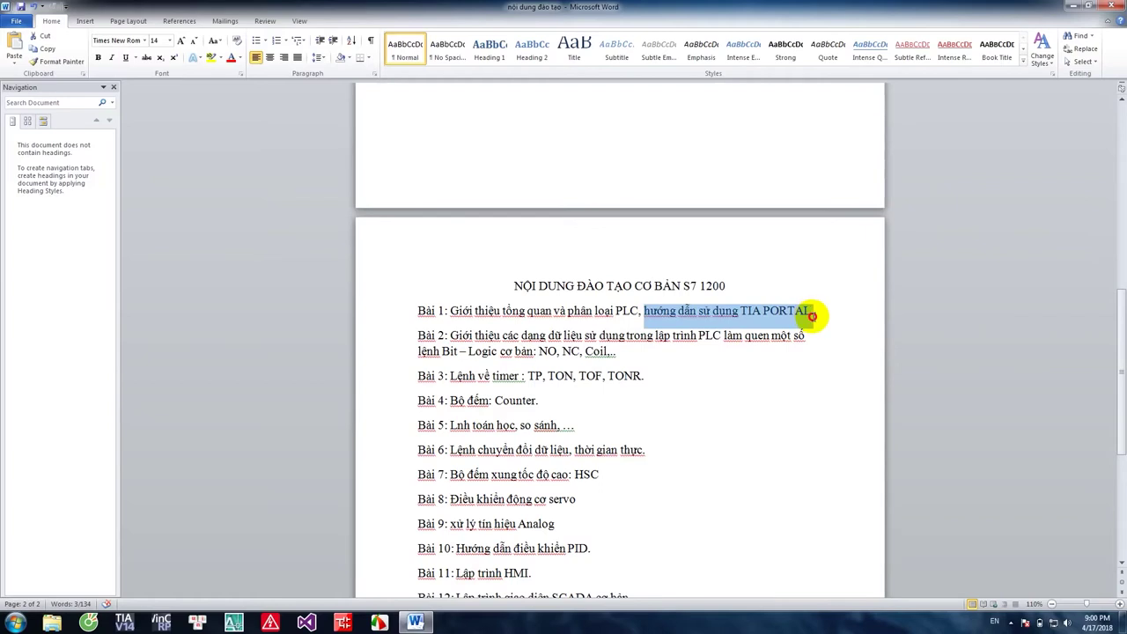
left_click(811, 311)
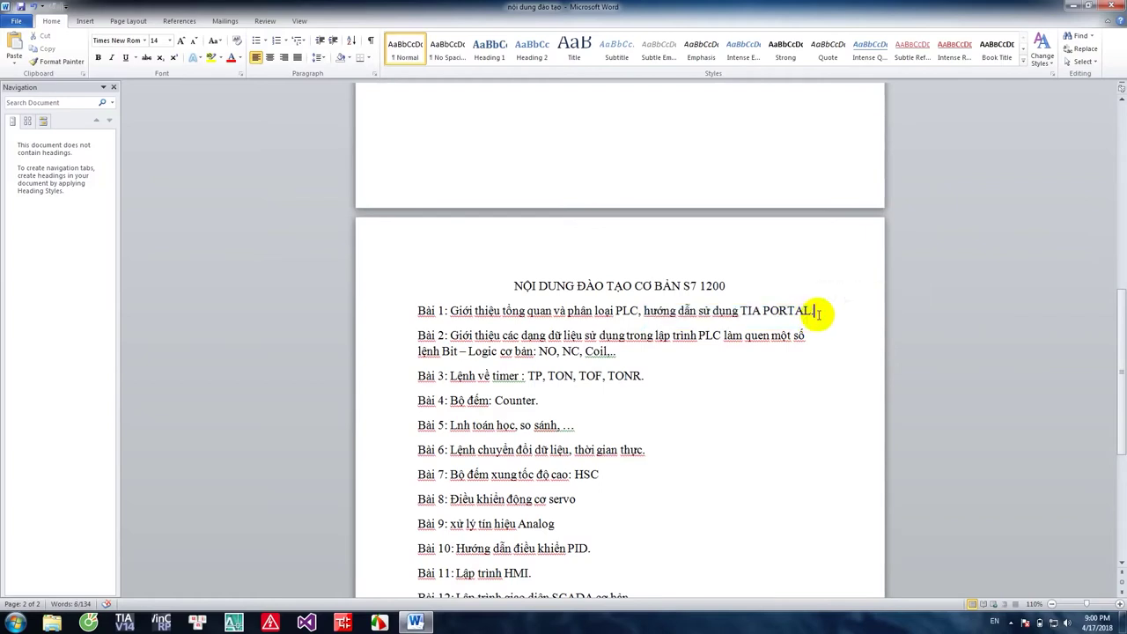
left_click_drag(727, 286, 687, 283)
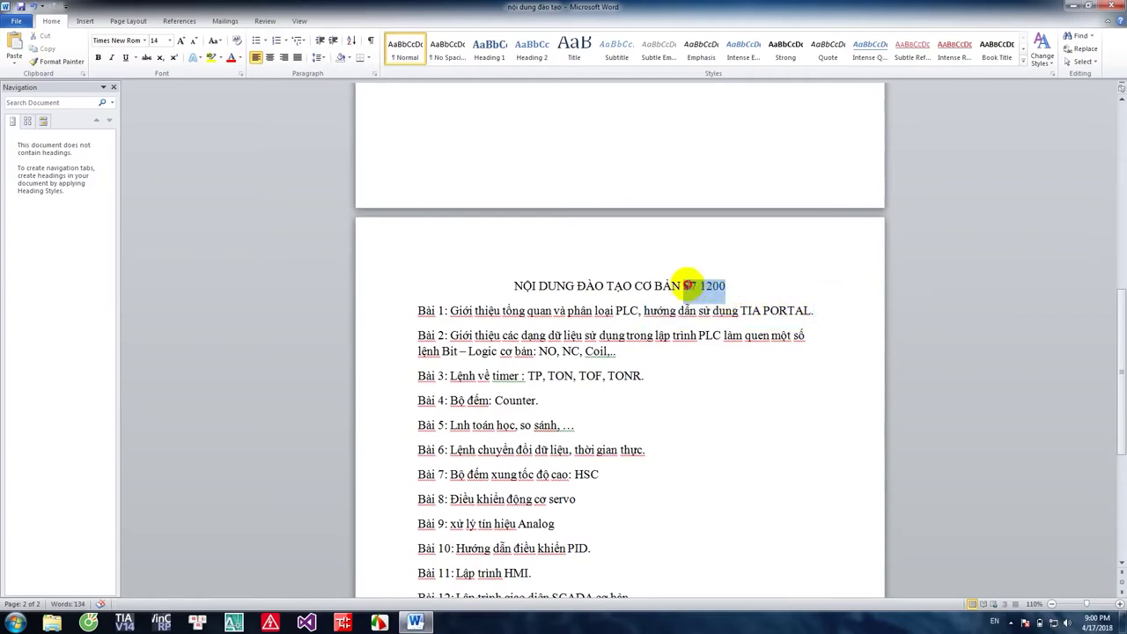
left_click(825, 322)
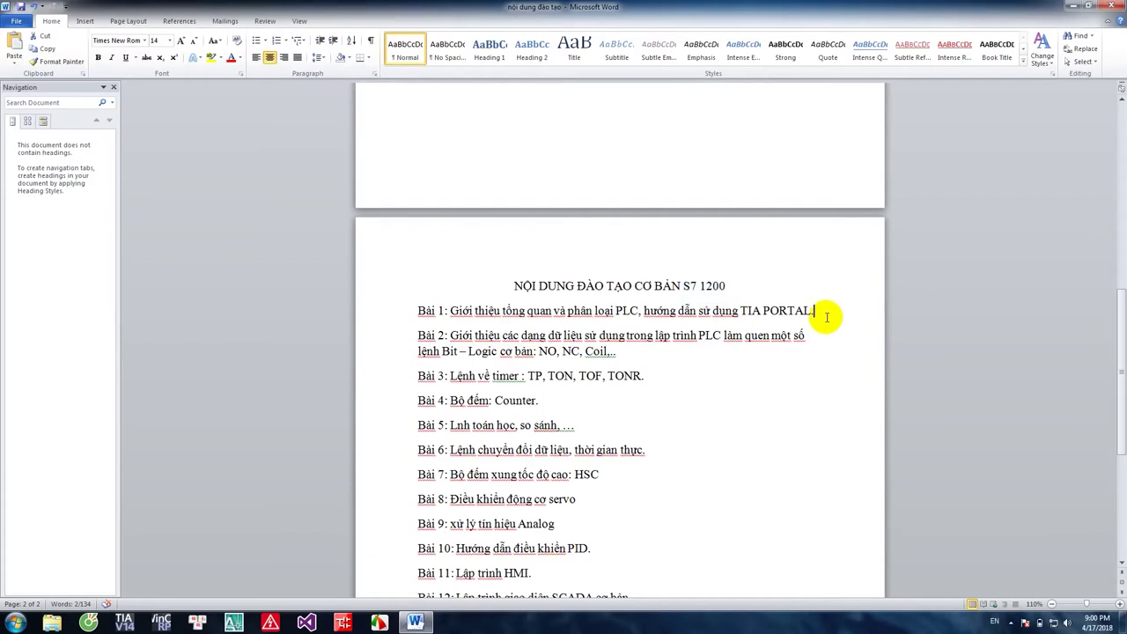
Minimize the training outline and switch to TIA Portal V14
left_click(1075, 7)
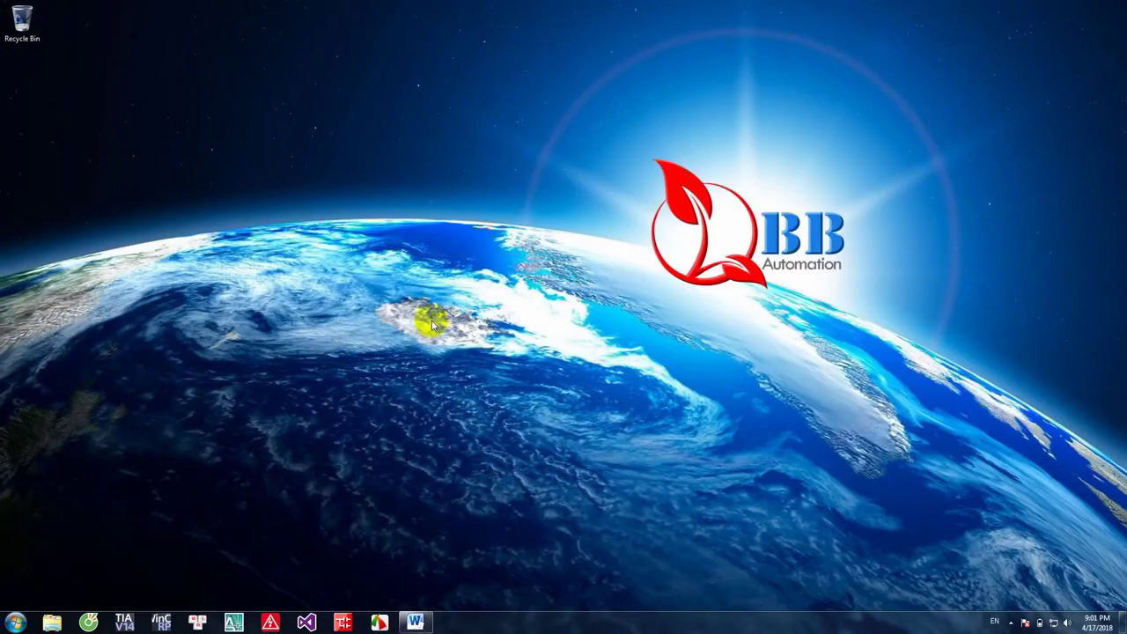
left_click(124, 622)
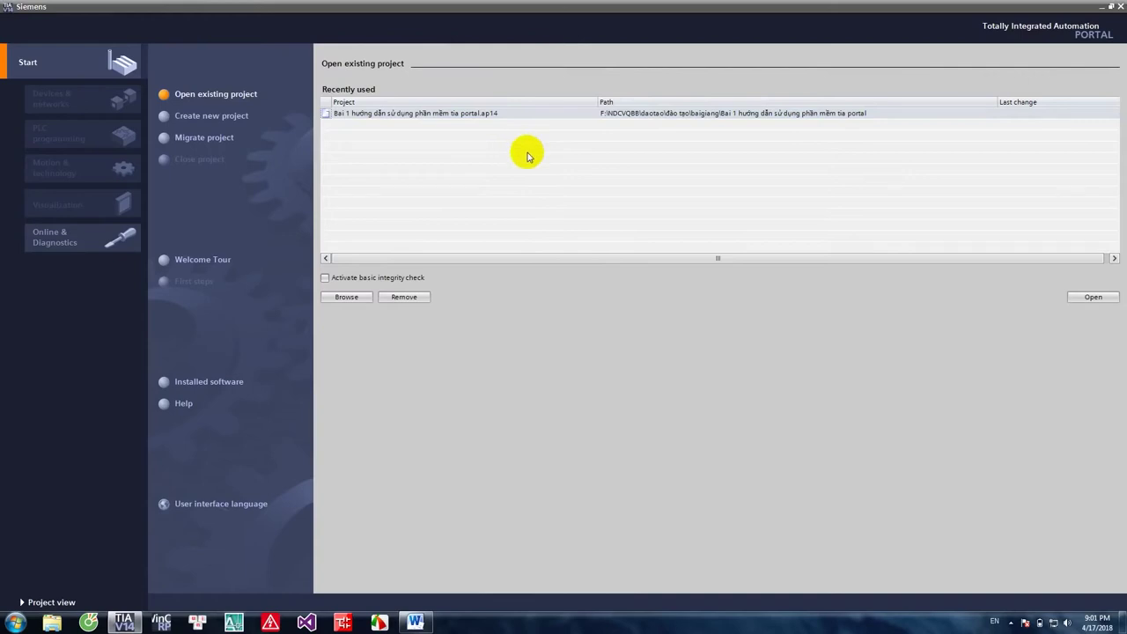
left_click(1010, 622)
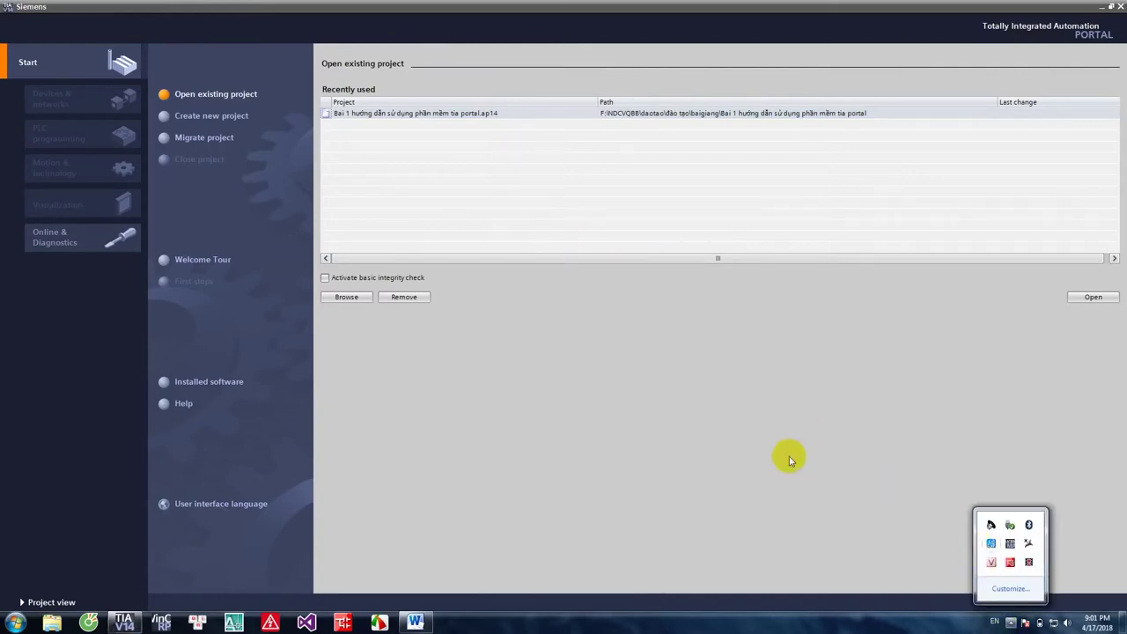
left_click(421, 307)
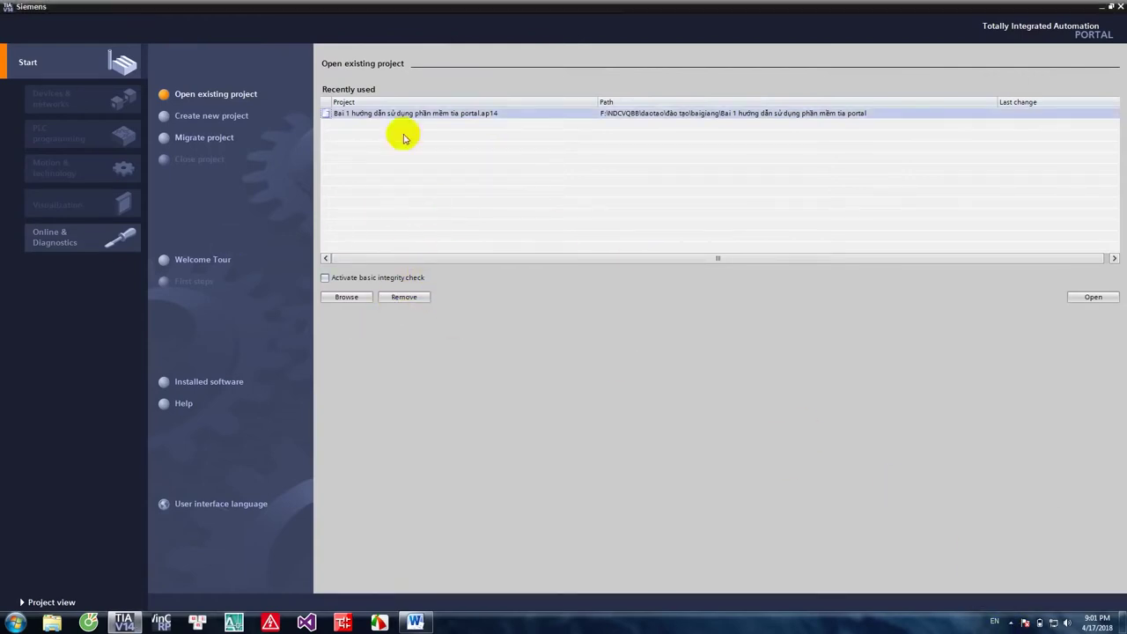
Remove the project "Bai 1 hướng dẫn sử dụng phần mềm tia portal.ap14" from the list of recently used projects
left_click(406, 296)
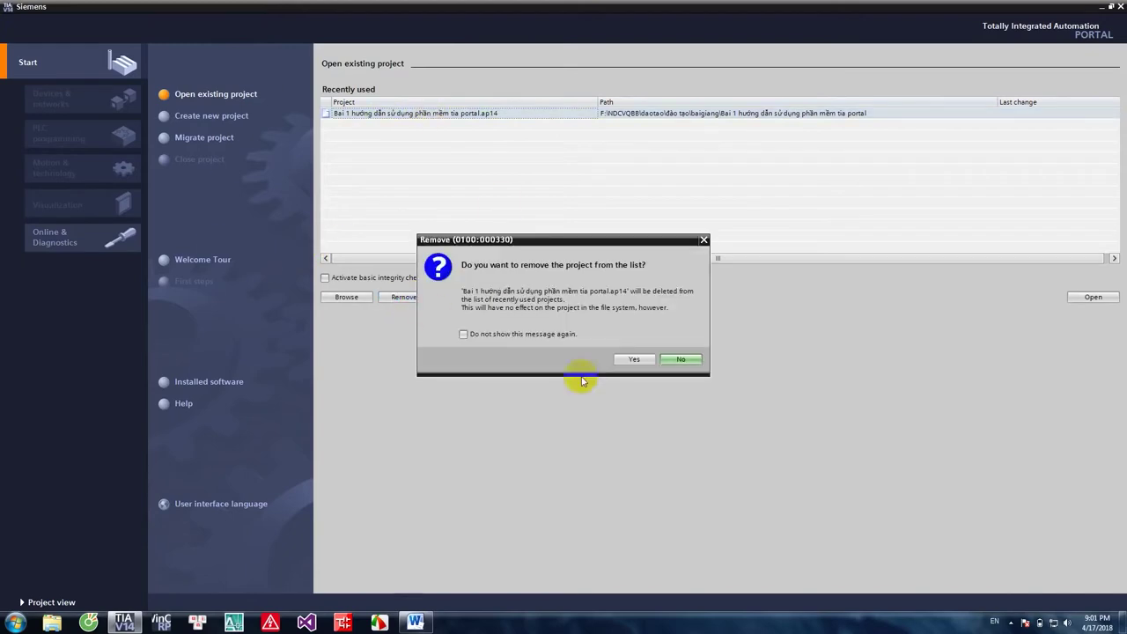
left_click(537, 336)
left_click(634, 359)
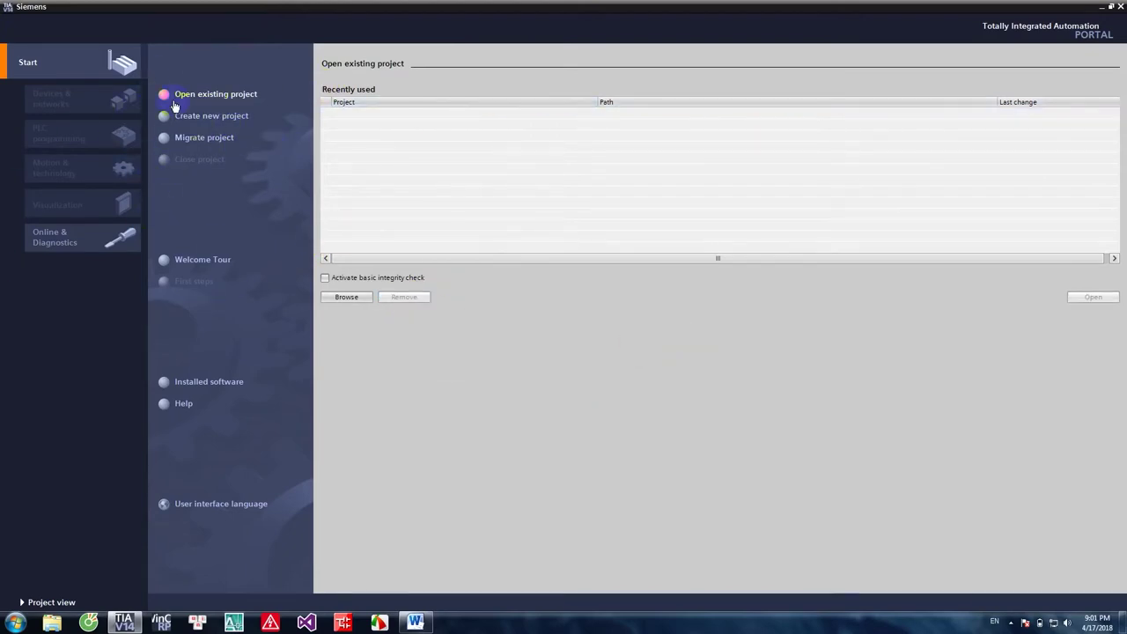
Look through the portal's pages for creating a new project, migrating a project and opening an existing project
left_click(338, 113)
left_click(212, 124)
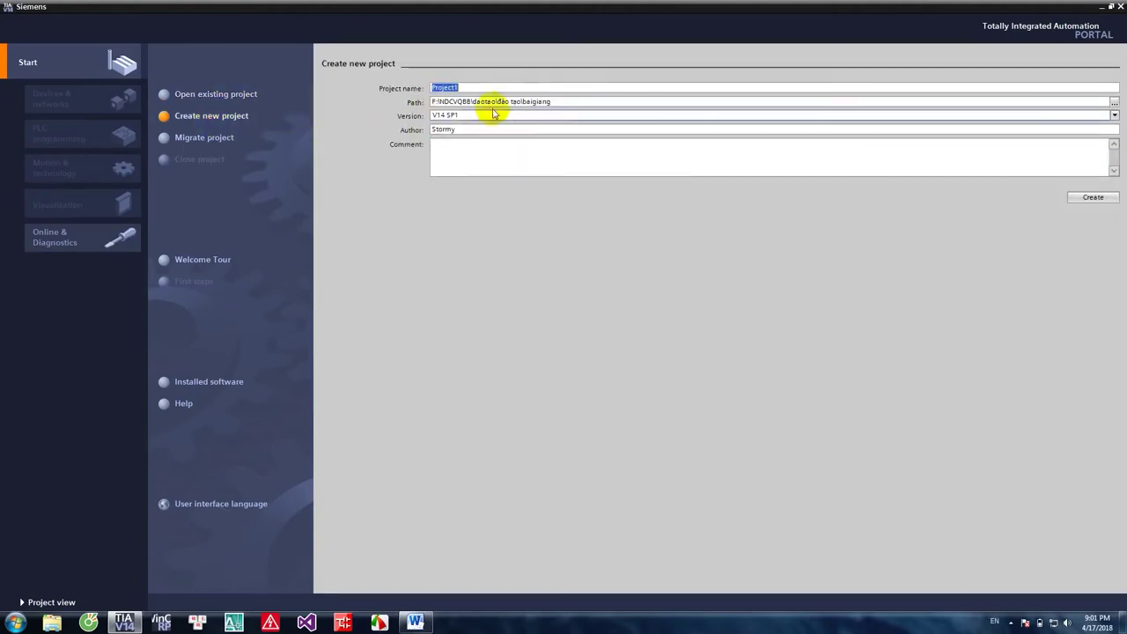
left_click(212, 141)
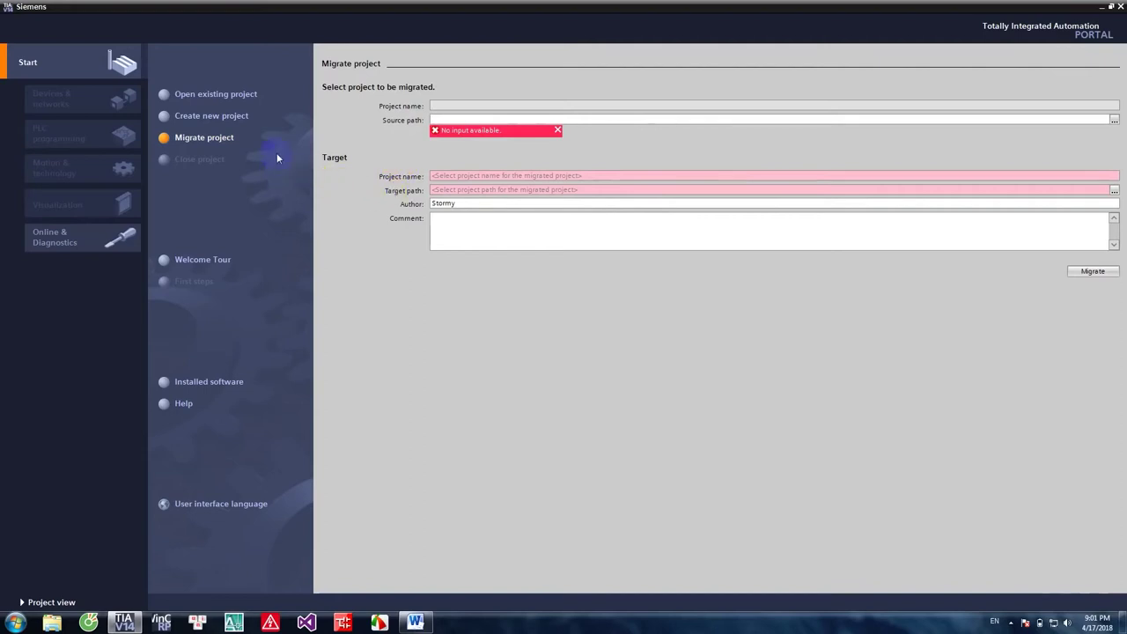
left_click(202, 116)
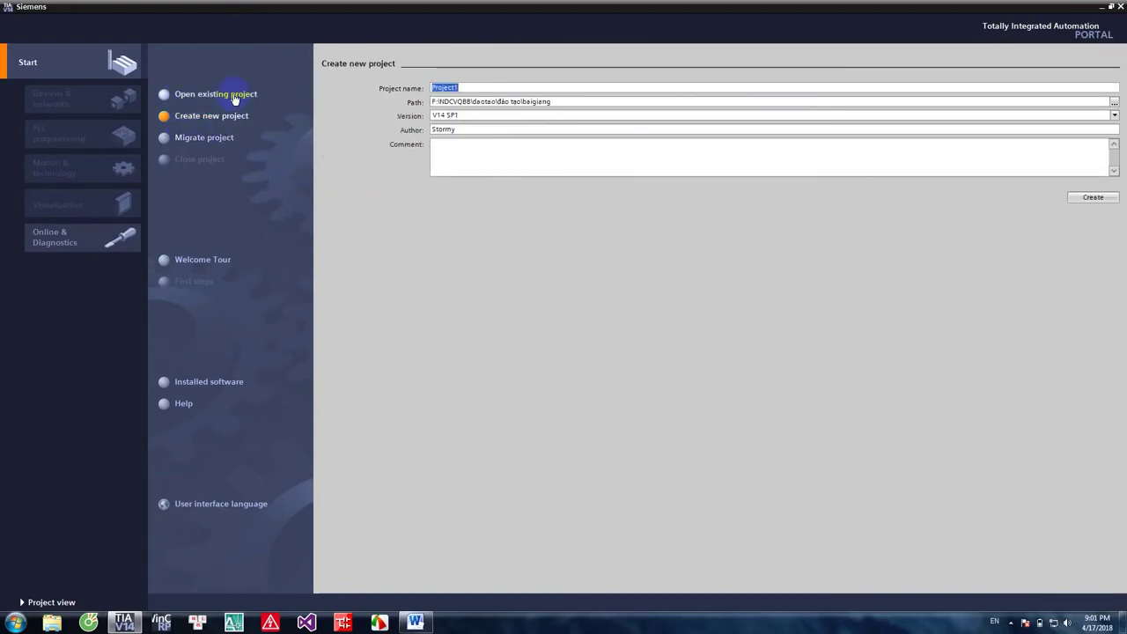
left_click(235, 99)
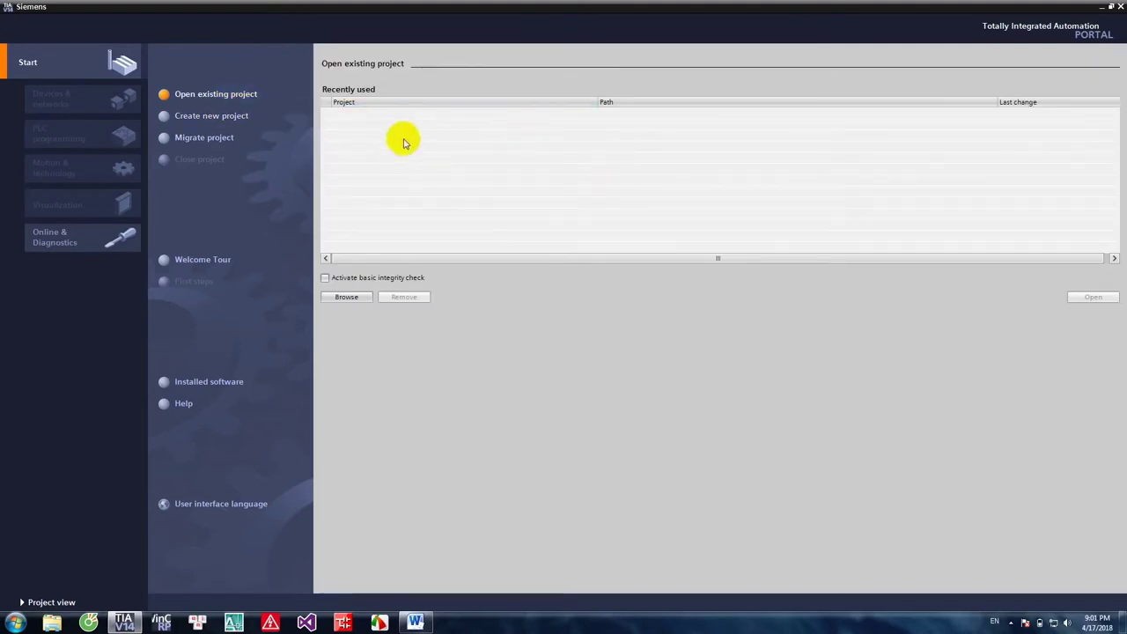
Create a new V14 SP1 project named "bai 1 hướng dẫn sử dụng tia portal" in the baigiang folder
left_click(220, 117)
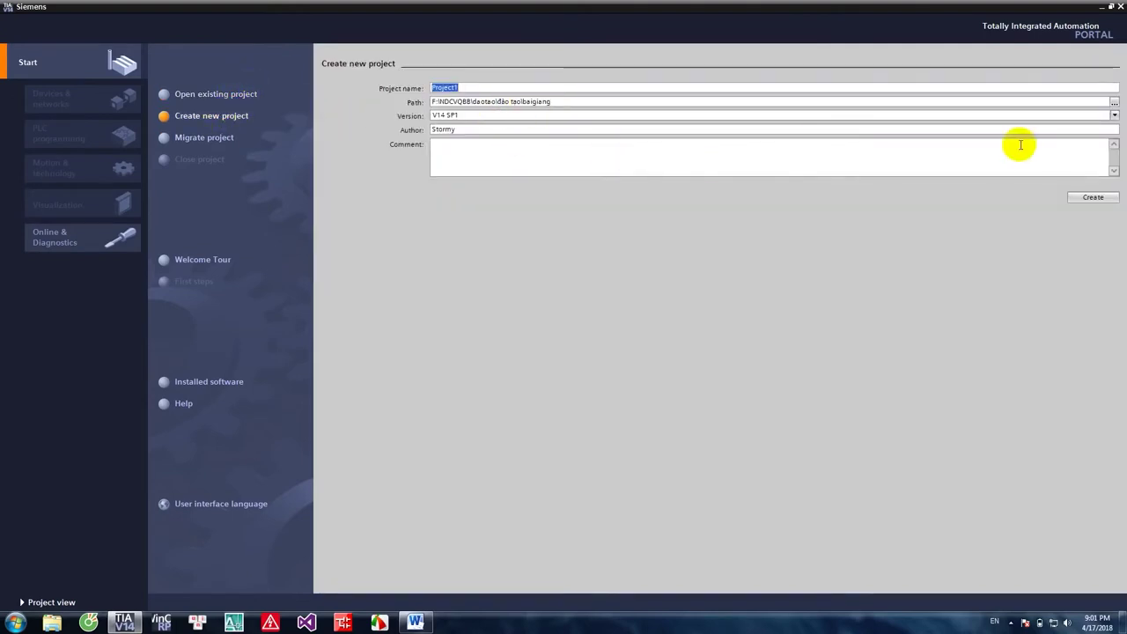
left_click(1114, 101)
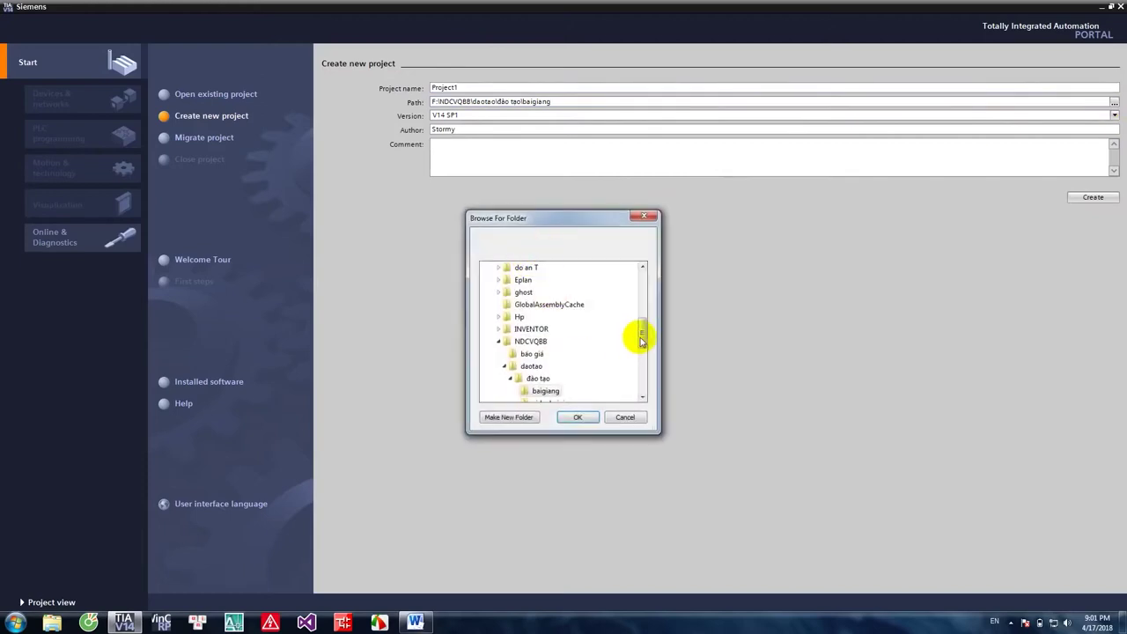
left_click_drag(641, 327, 641, 347)
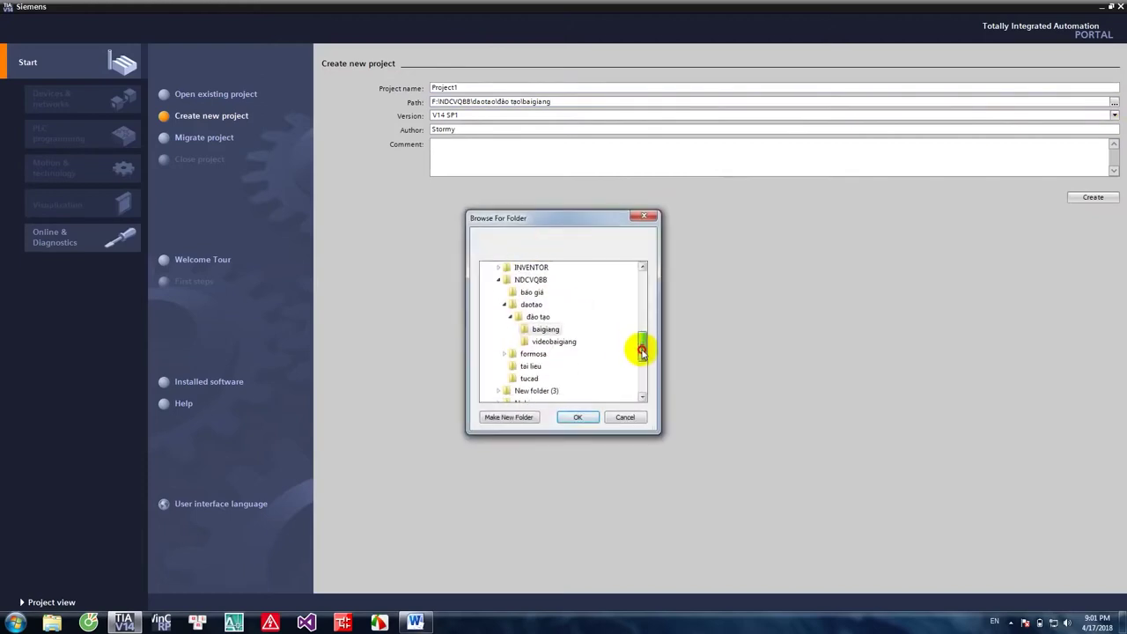
left_click(577, 417)
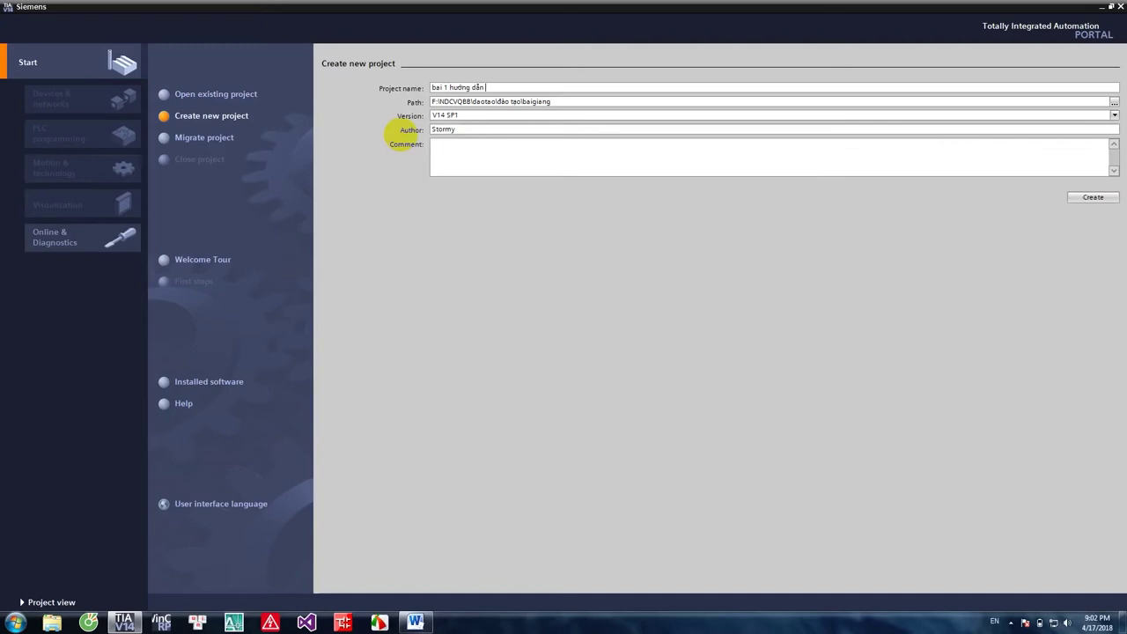
type("ia portal")
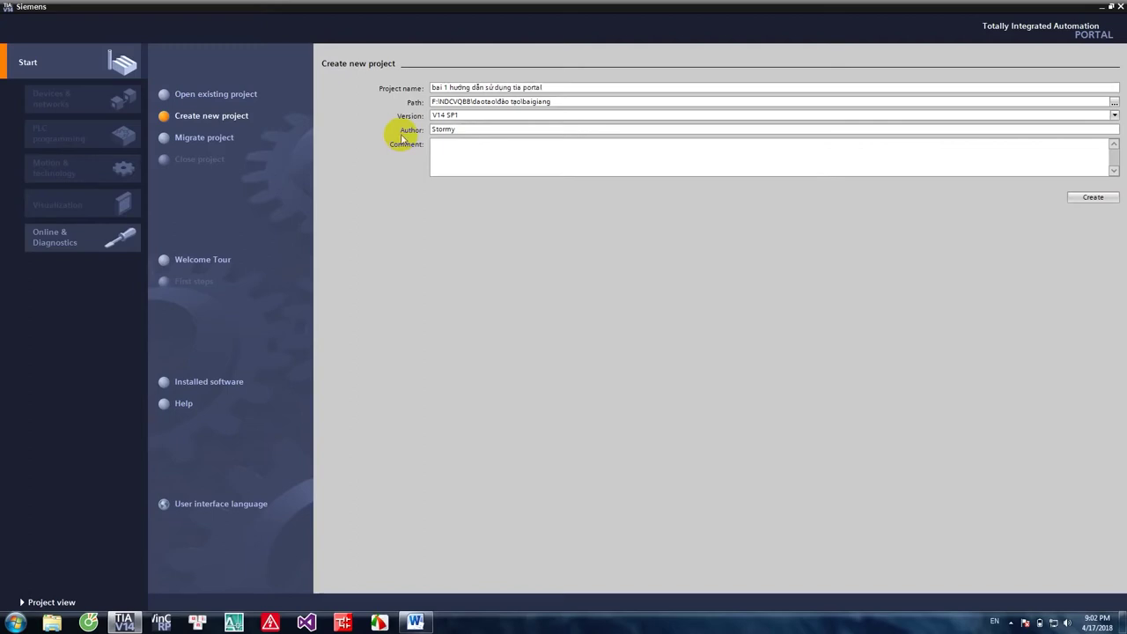
left_click(485, 123)
left_click(485, 125)
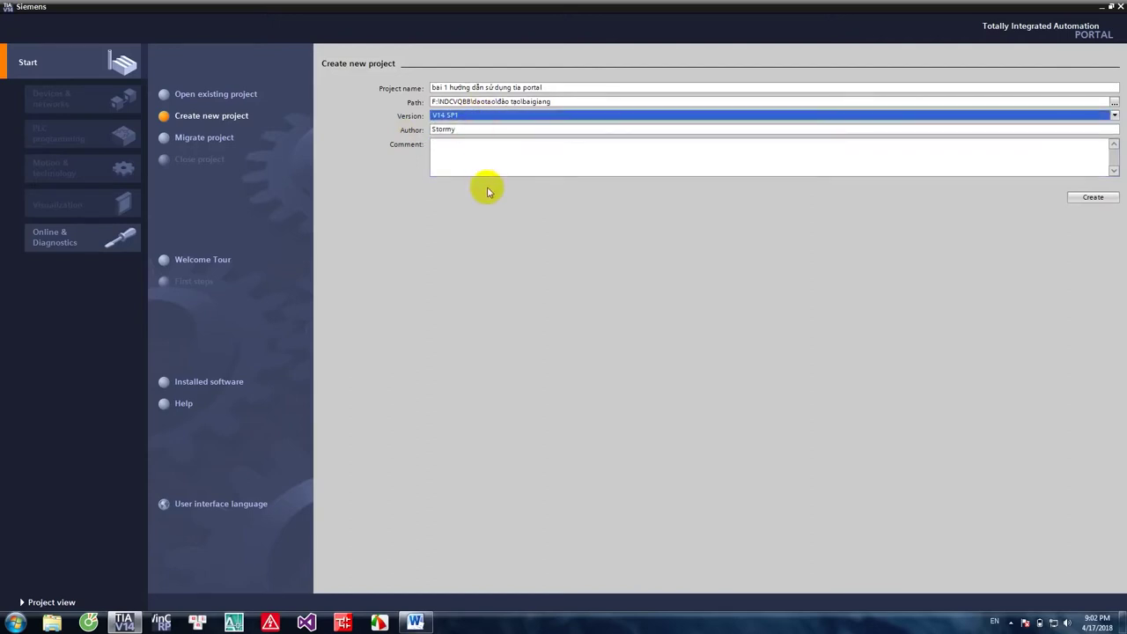
left_click(1103, 199)
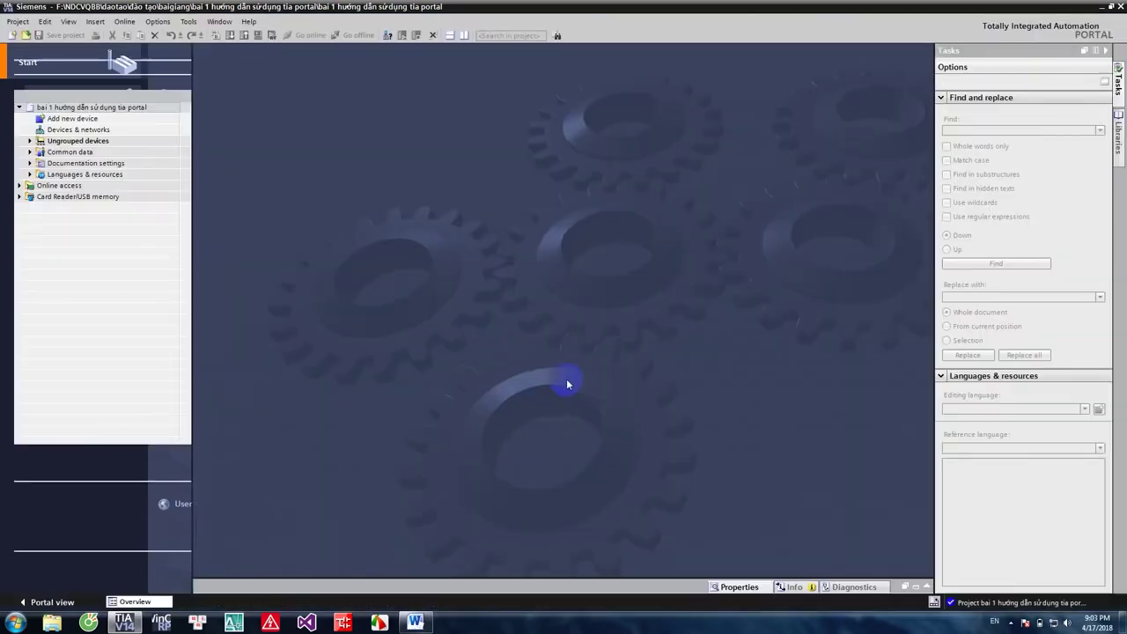
Examine the HMI, PC systems and Controllers categories offered for a new device, without adding any
double_click(99, 120)
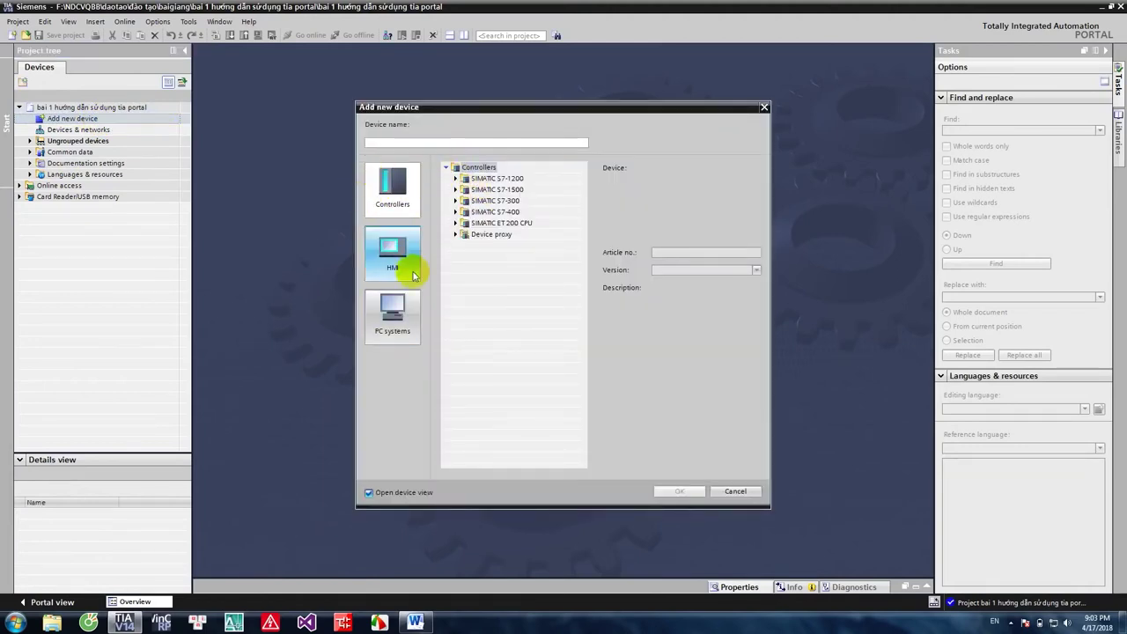
left_click(394, 253)
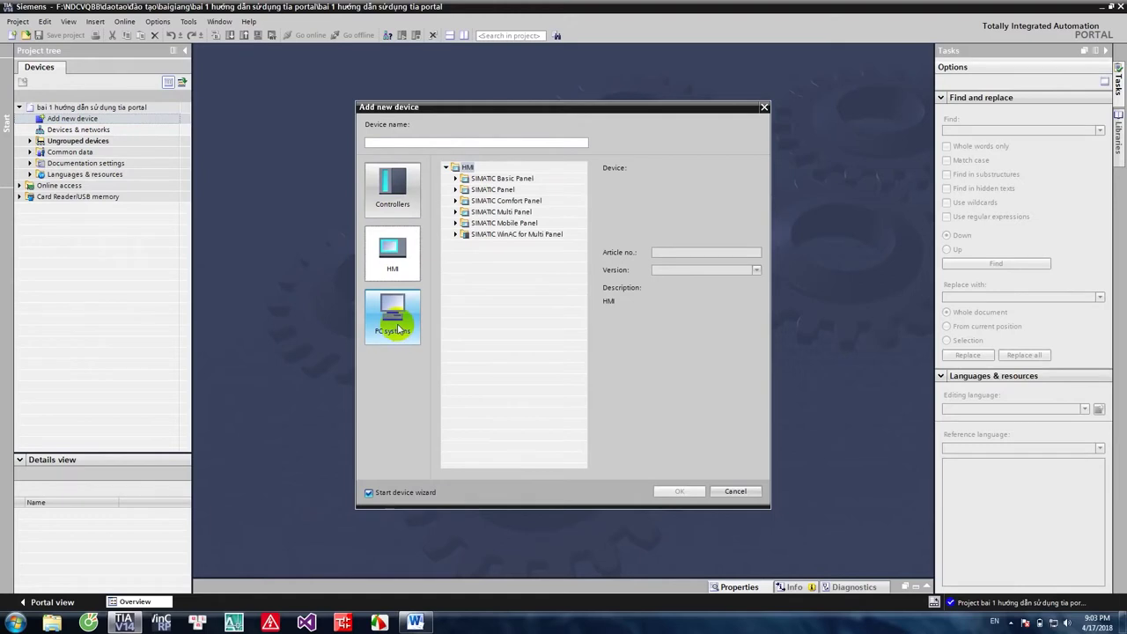
left_click(398, 328)
left_click(396, 186)
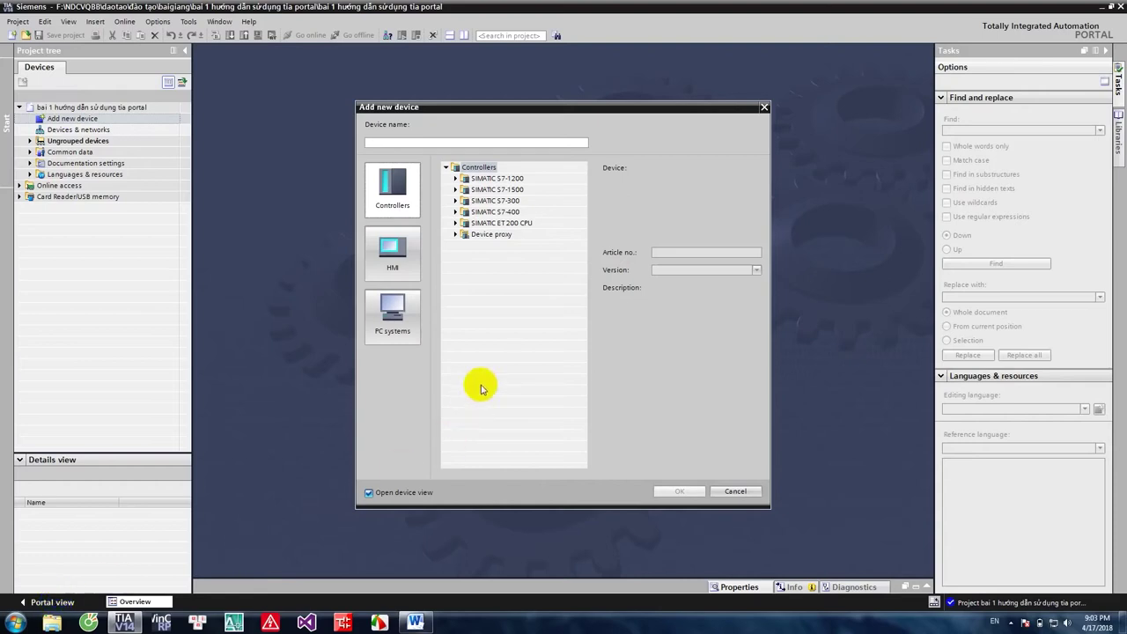
left_click(763, 108)
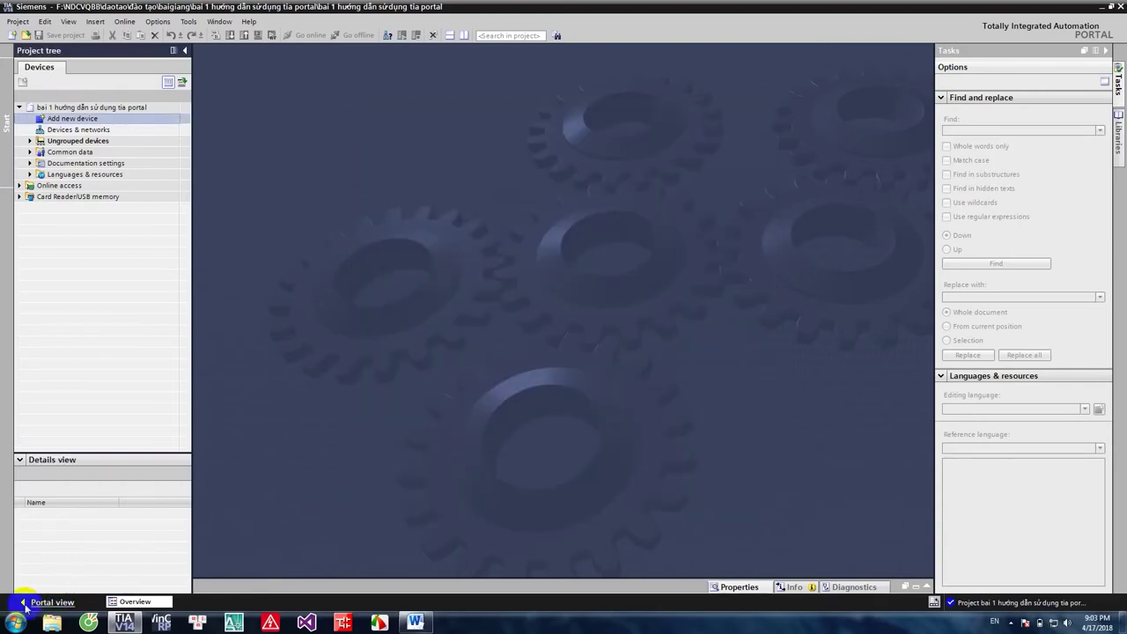
Return to the portal view, start adding a new device and expand the SIMATIC S7-1200 CPU models
left_click(44, 598)
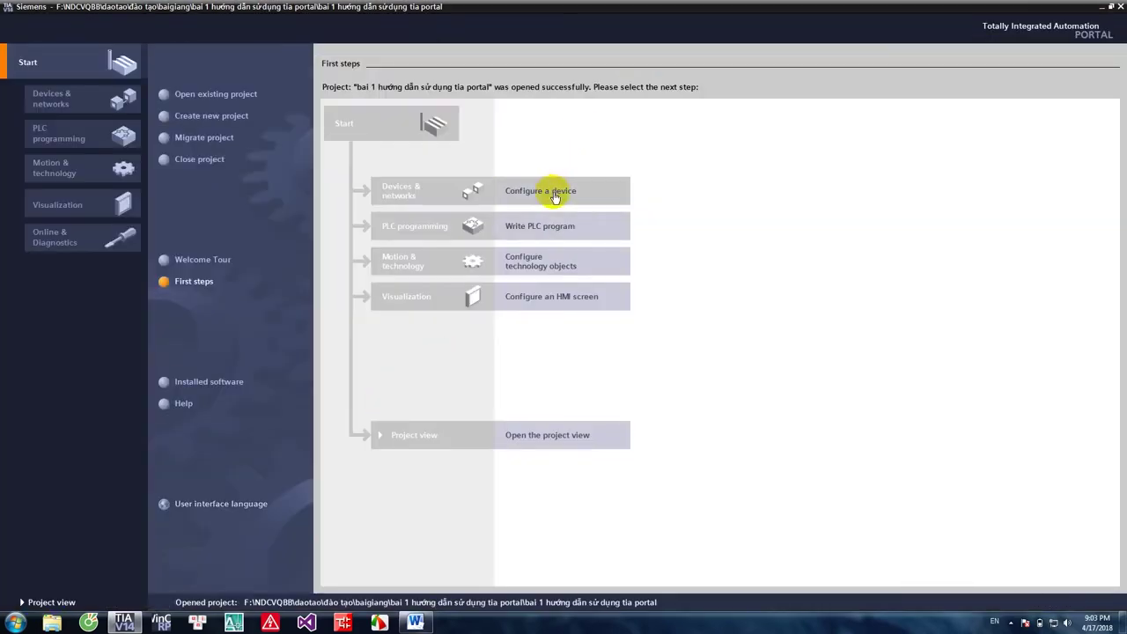
left_click(570, 190)
left_click(216, 118)
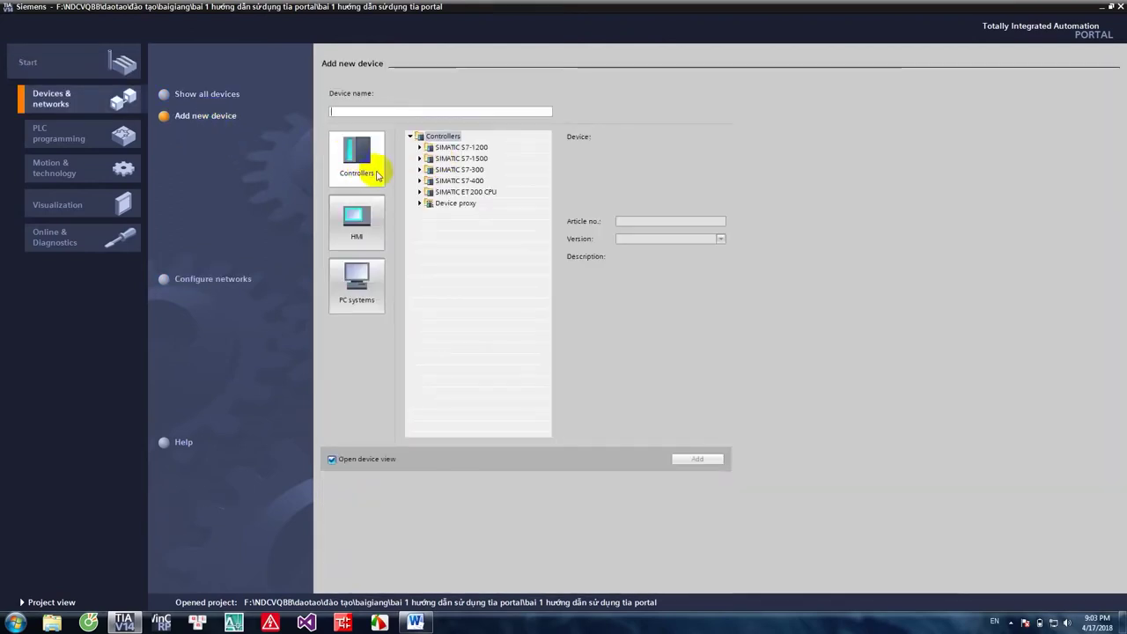
left_click(419, 148)
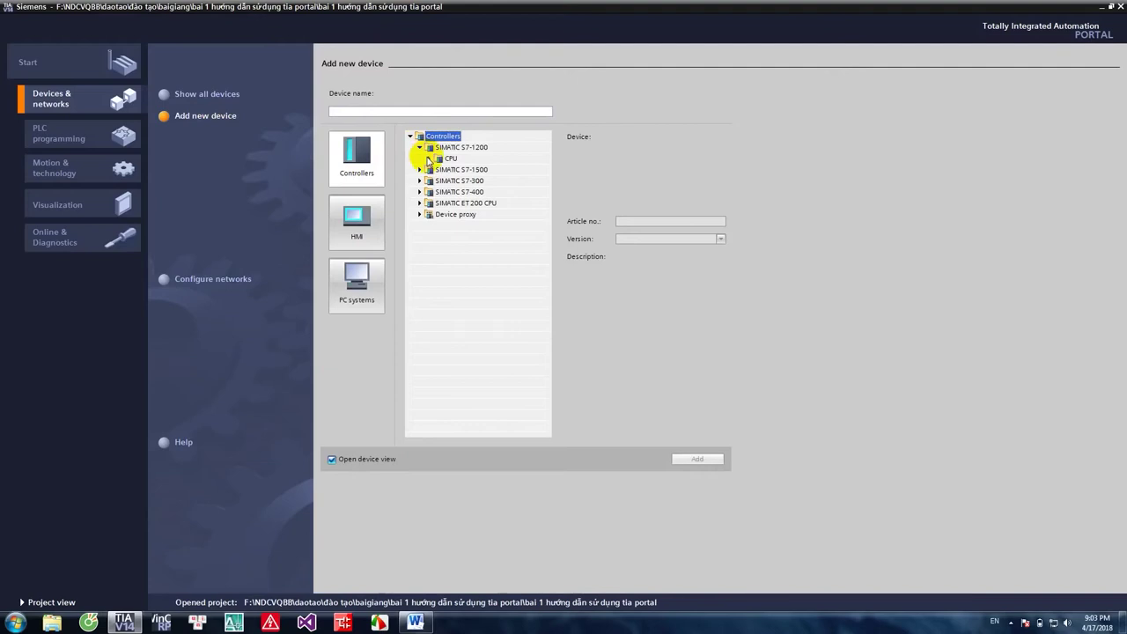
left_click(428, 158)
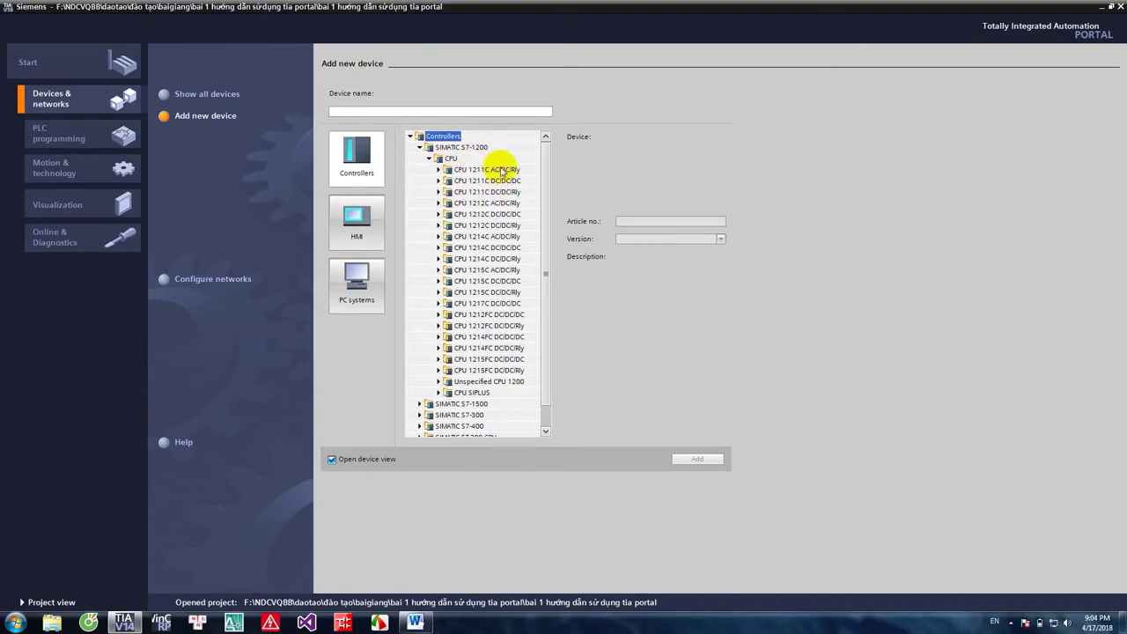
Examine the description of the CPU 1211C AC/DC/Rly with article number 6ES7 211-1BE40-0XB0
left_click(439, 169)
left_click(471, 203)
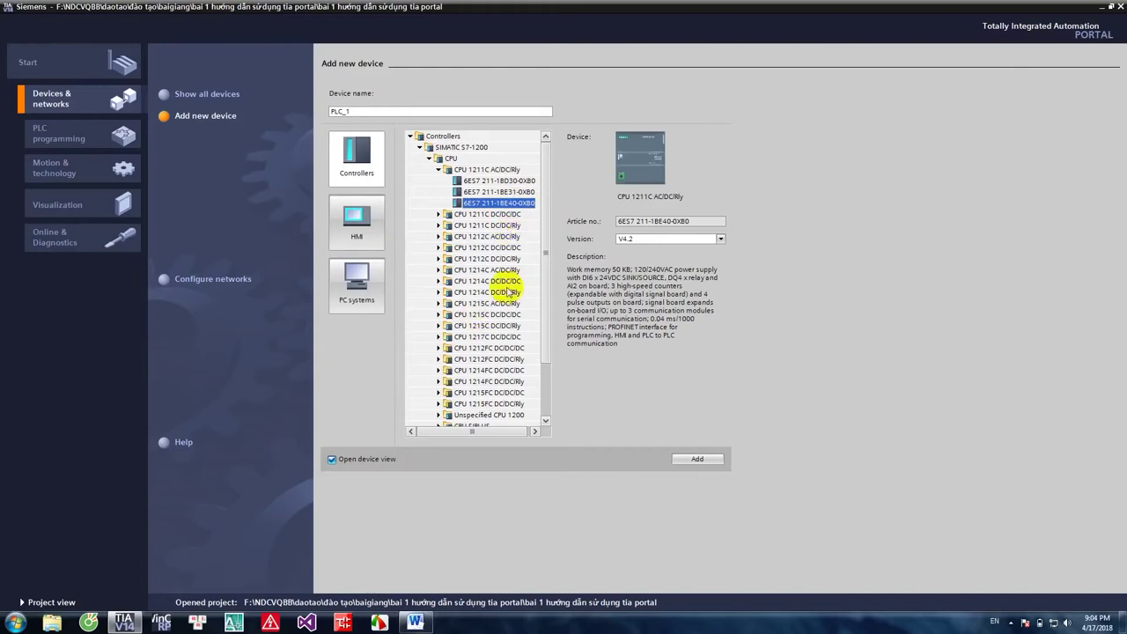
left_click(437, 170)
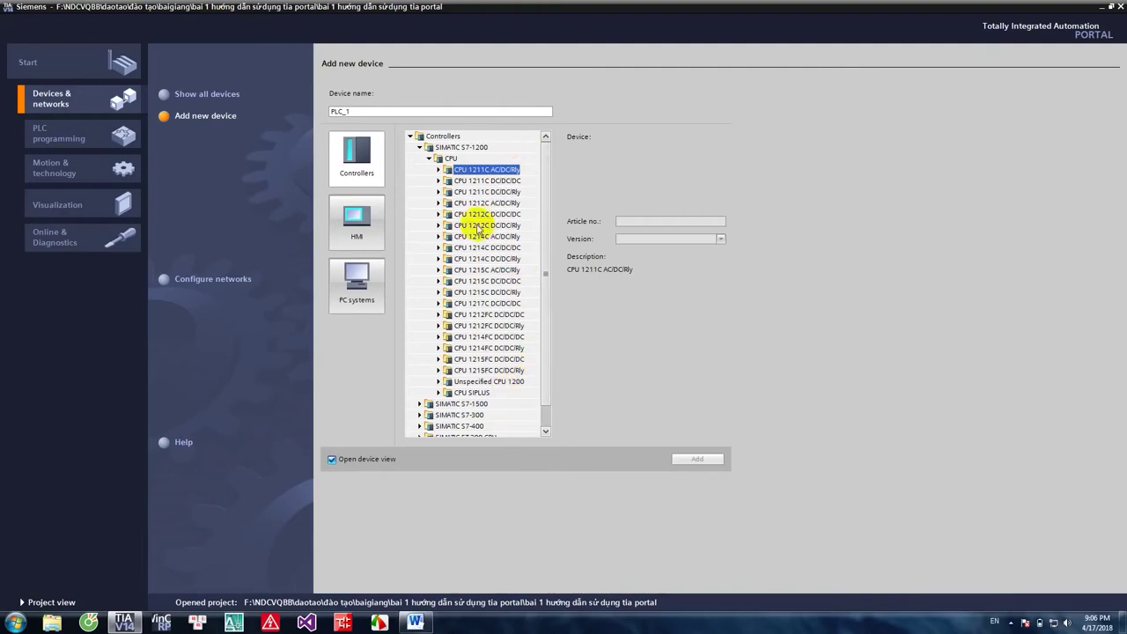
Compare the descriptions of the CPU 1211C DC/DC/DC, CPU 1214C DC/DC/DC and CPU 1214C AC/DC/Rly variants
left_click(438, 181)
left_click(498, 203)
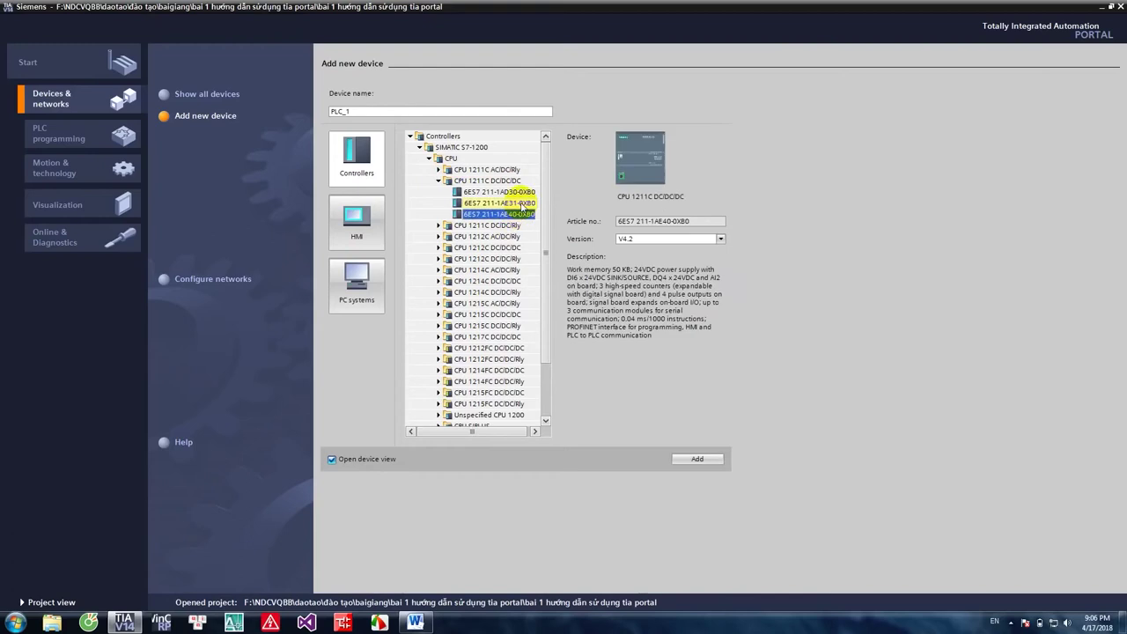
left_click(522, 191)
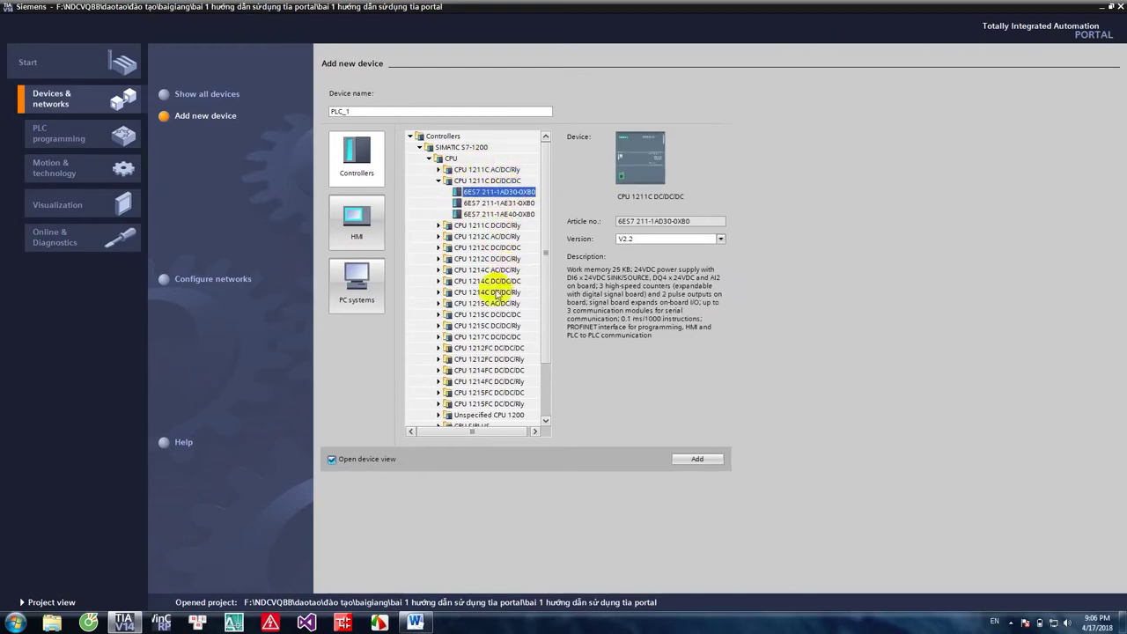
left_click(439, 281)
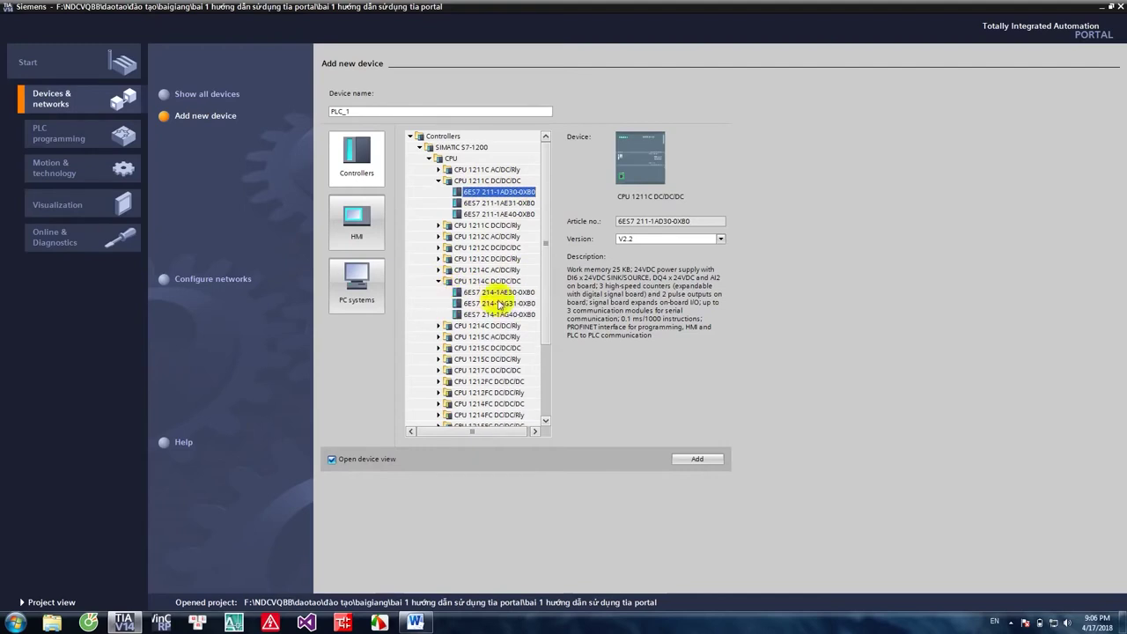
left_click(513, 315)
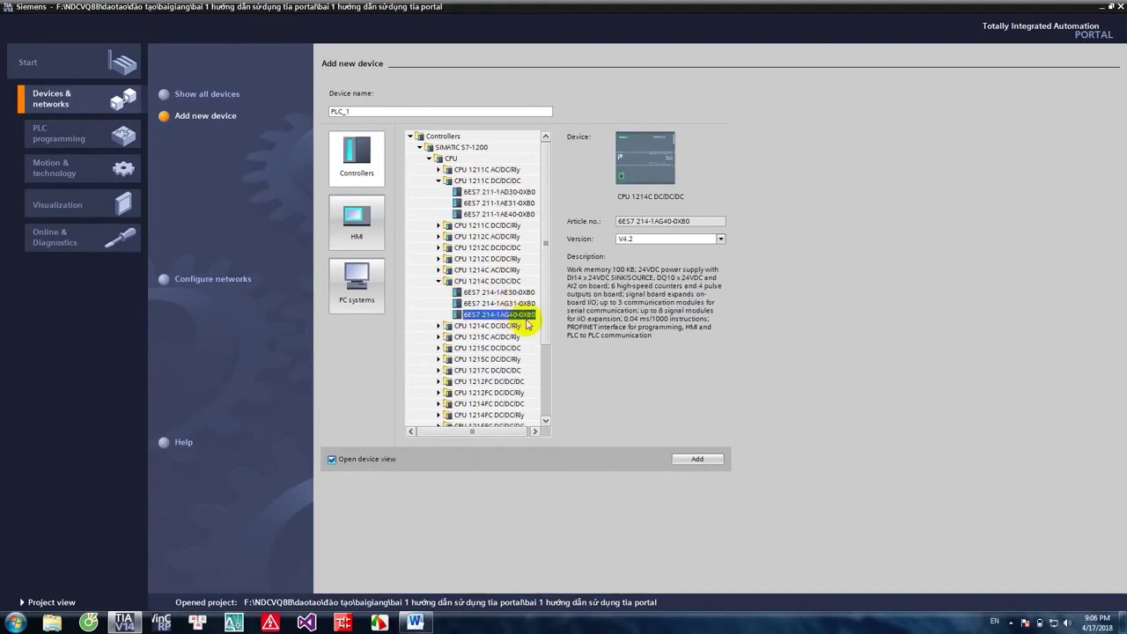
left_click(502, 214)
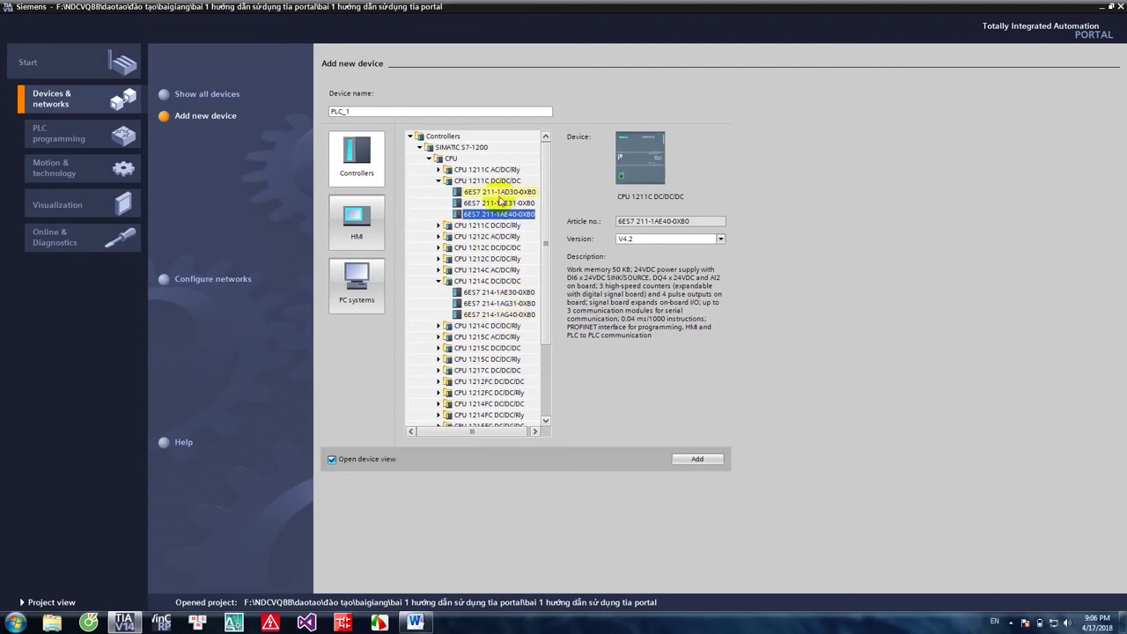
left_click(439, 270)
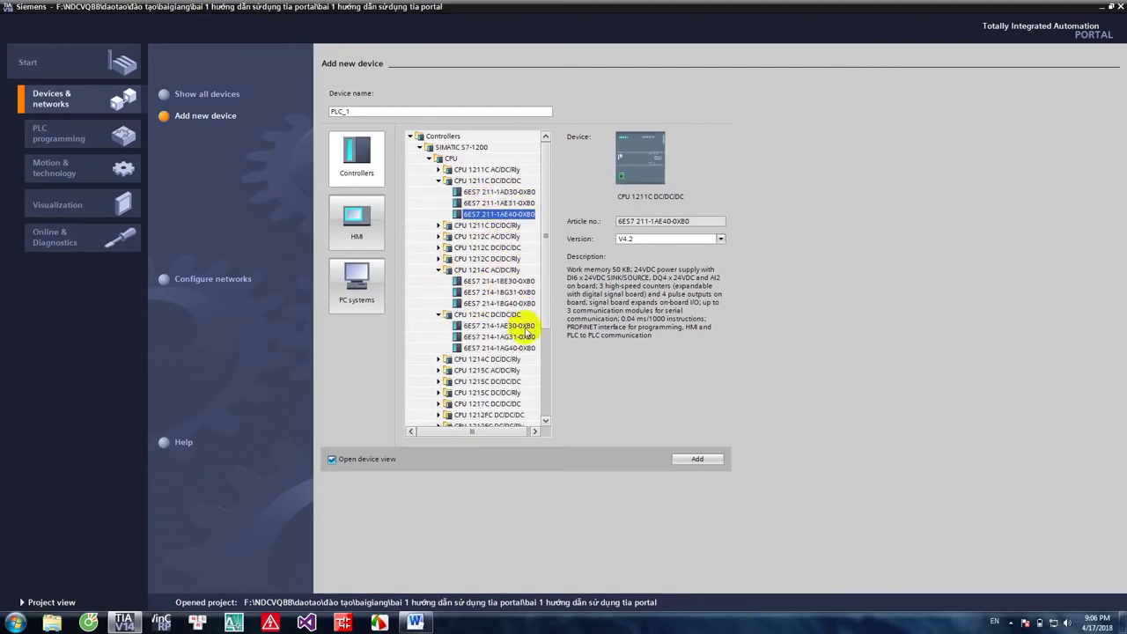
left_click(499, 303)
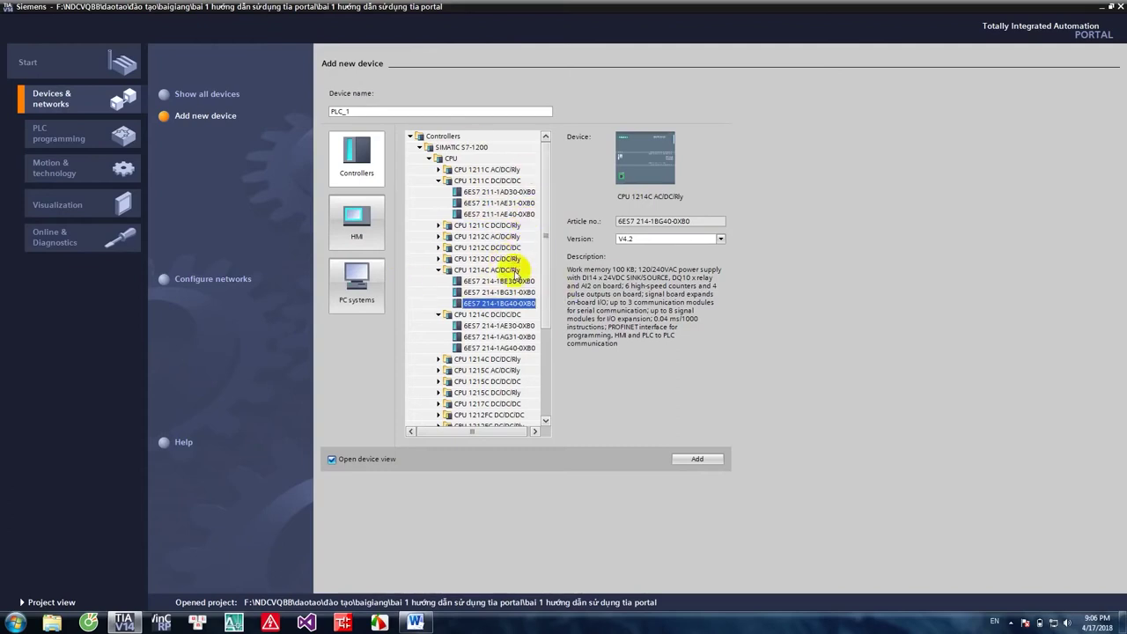
Add a CPU 1212C DC/DC/DC with article number 6ES7 212-1AE40-0XB0 to the project as PLC_1
left_click(438, 247)
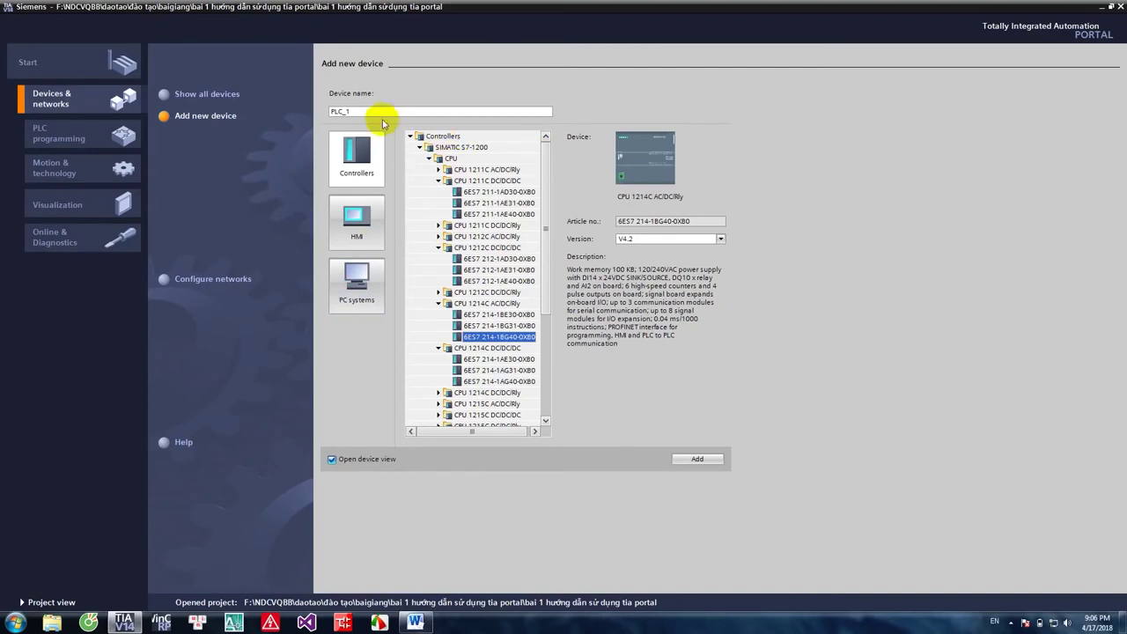
left_click(514, 281)
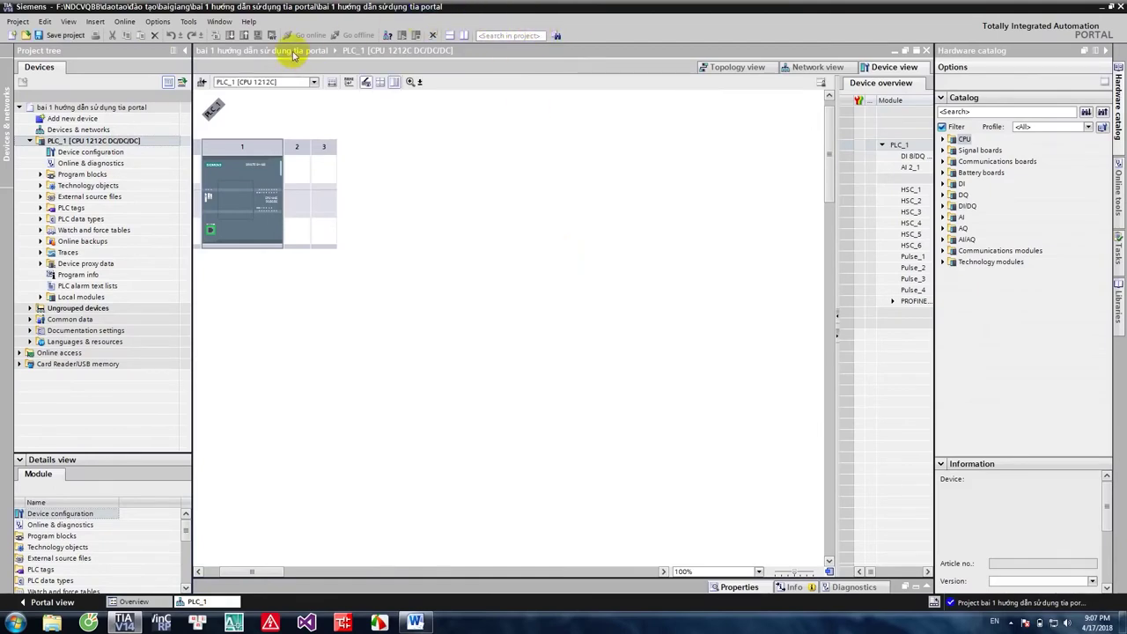
Examine the project management commands, including Archive, Retrieve and Card Reader/USB memory, without running any
left_click(19, 21)
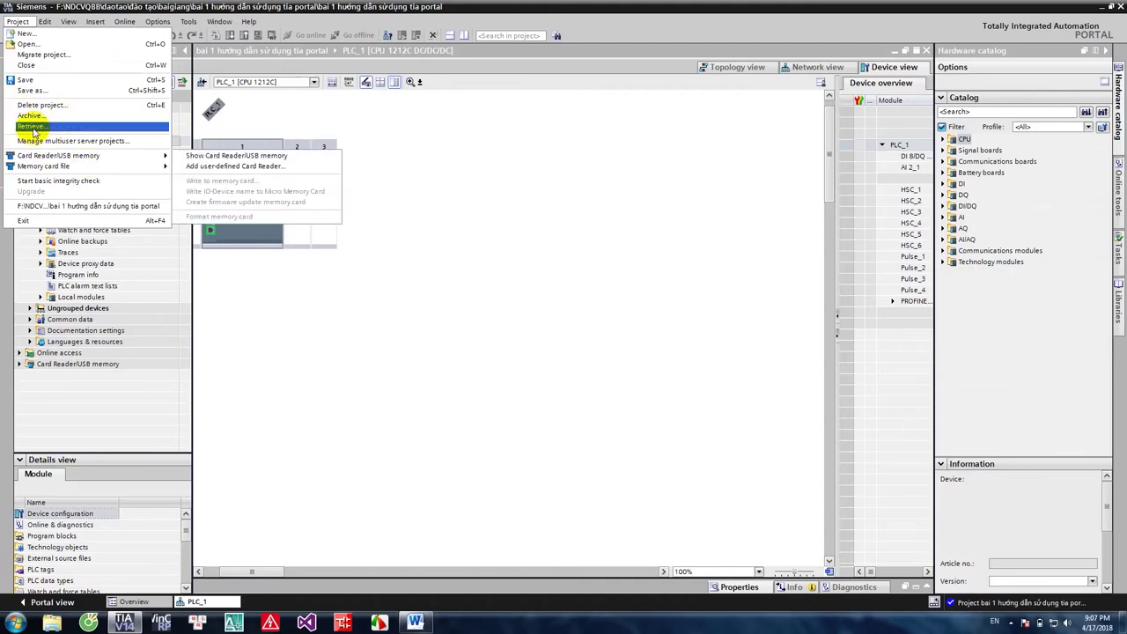
mouse_move(58, 155)
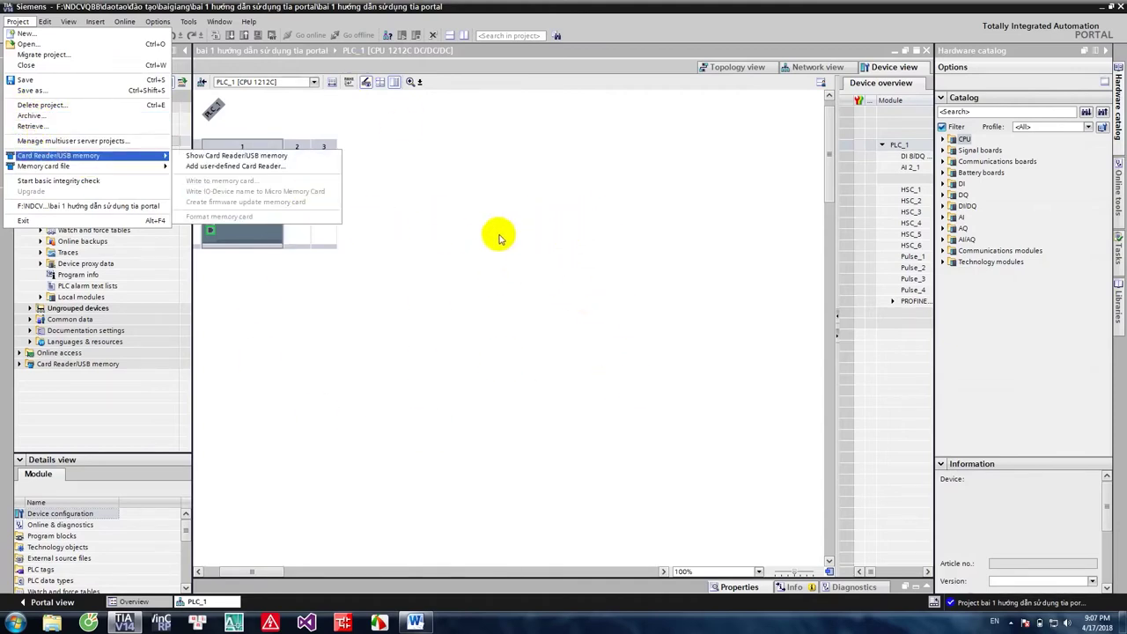
left_click(364, 294)
left_click(18, 22)
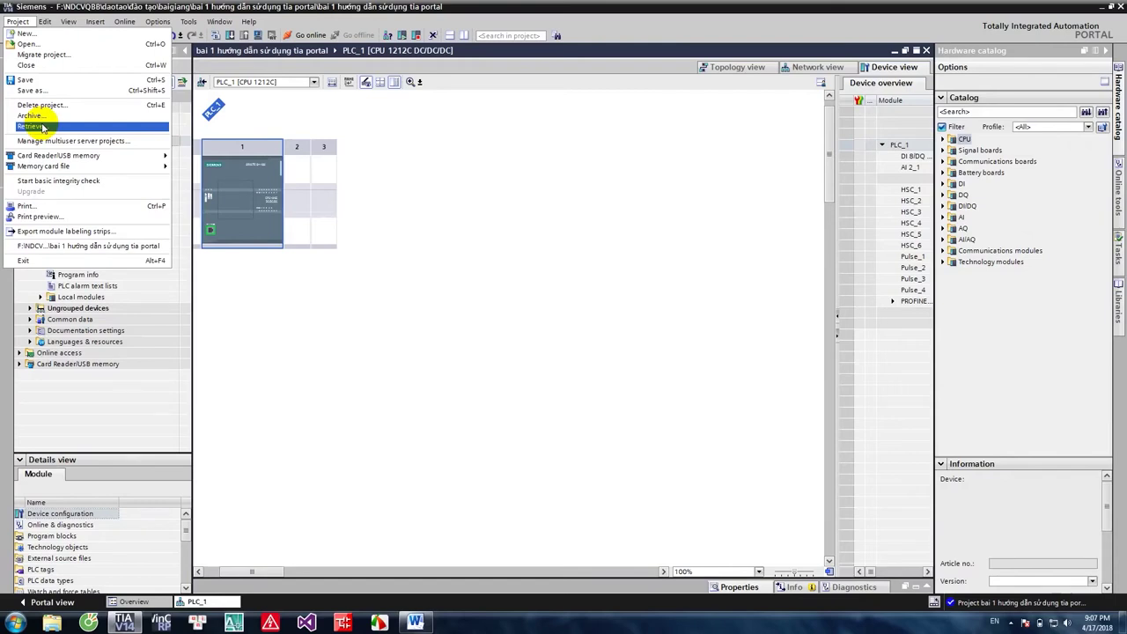
left_click(545, 308)
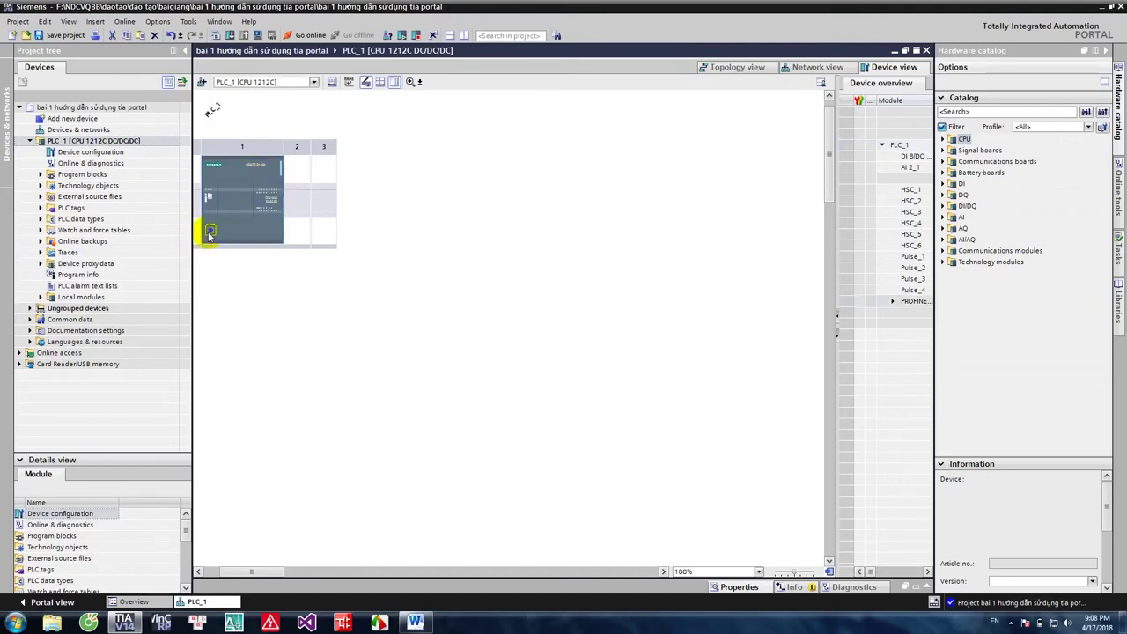
left_click(16, 22)
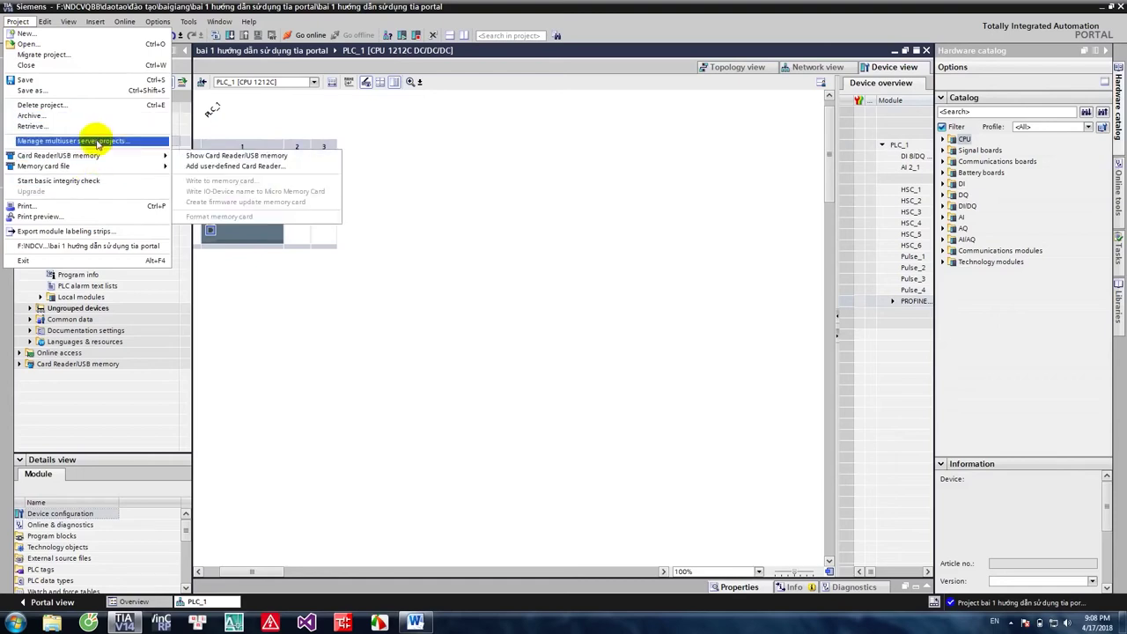
left_click(427, 176)
Examine the available editing, view and online commands, including download and simulation, without running any
left_click(45, 22)
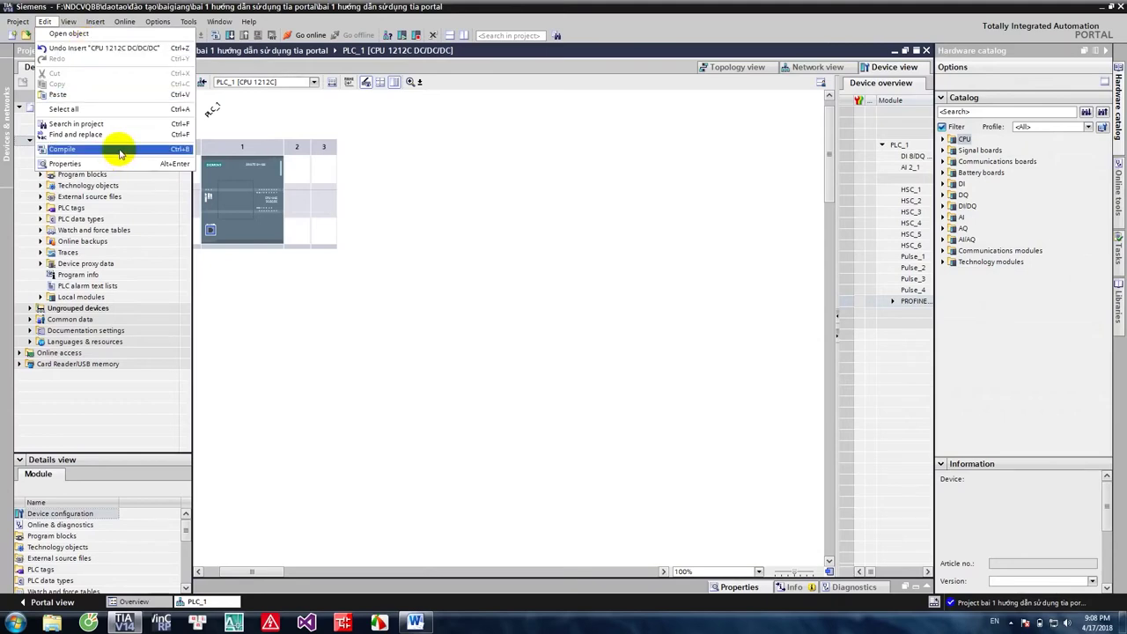
left_click(71, 6)
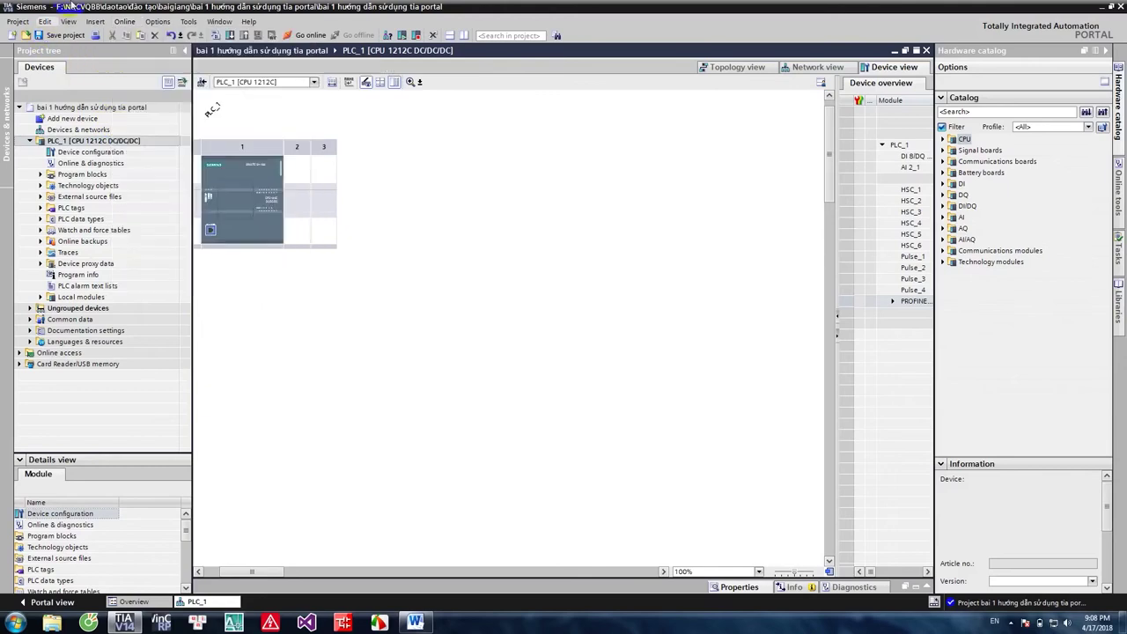
left_click(68, 21)
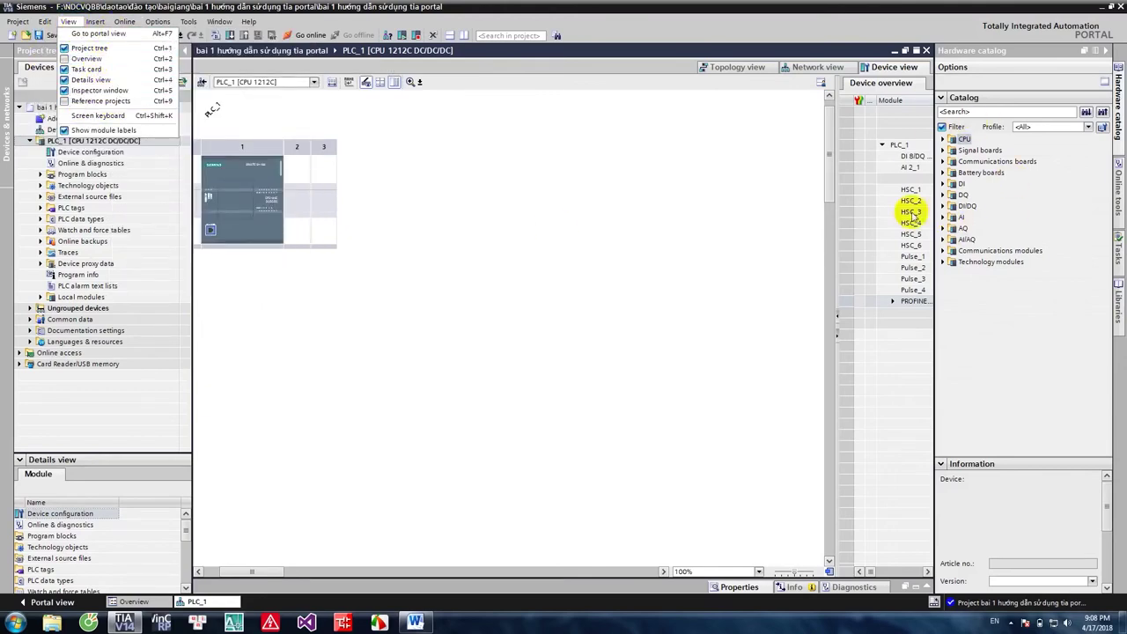
left_click(18, 21)
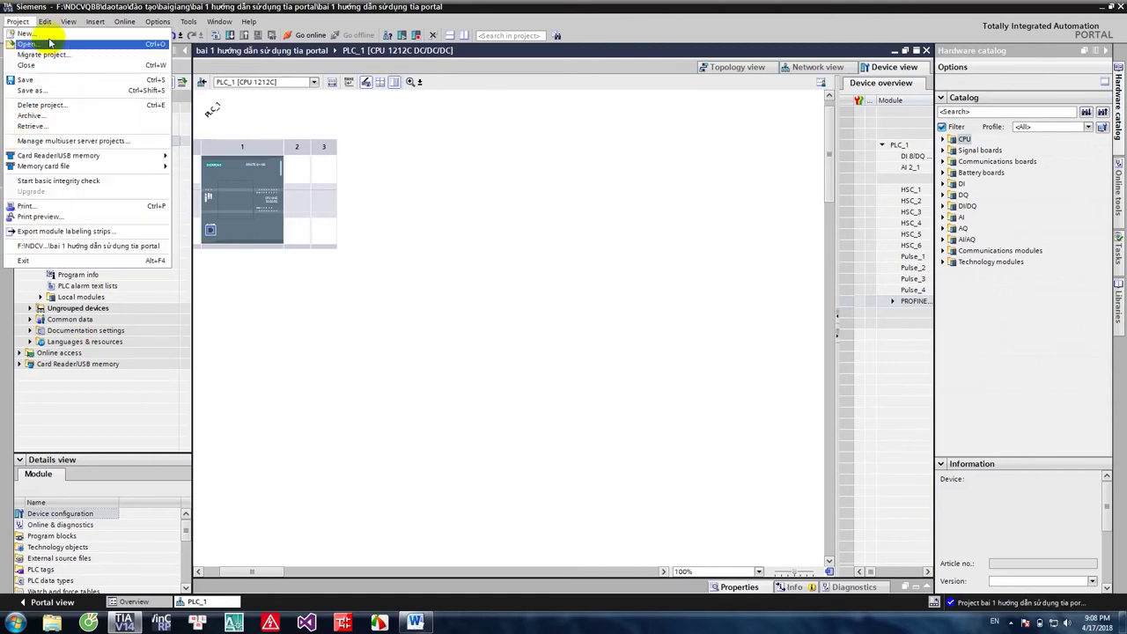
mouse_move(68, 23)
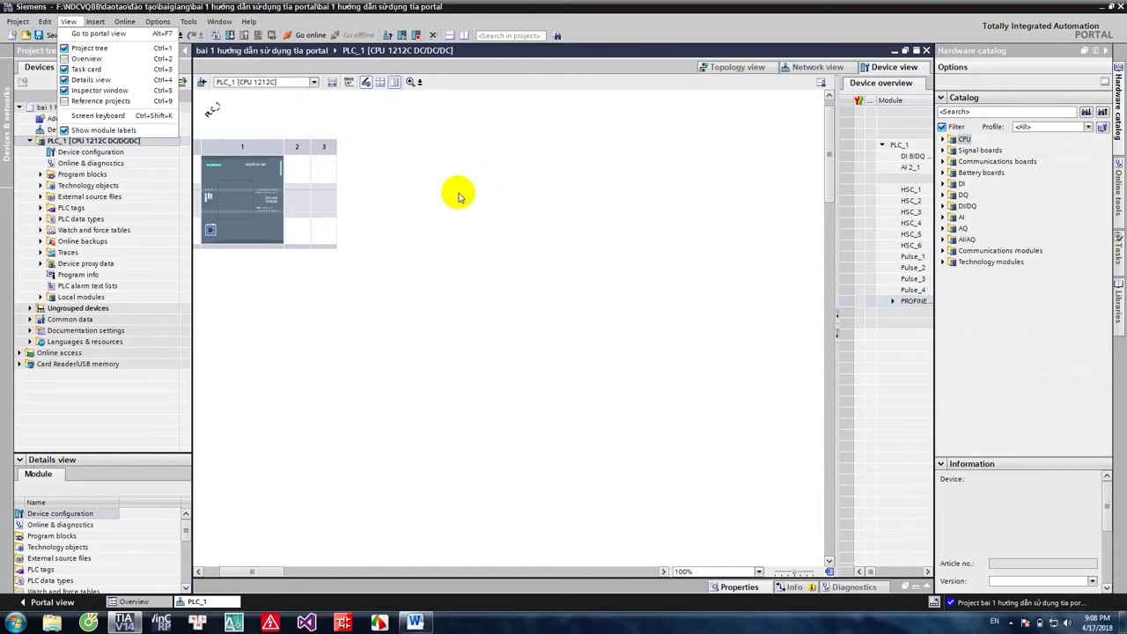
left_click(402, 188)
left_click(102, 24)
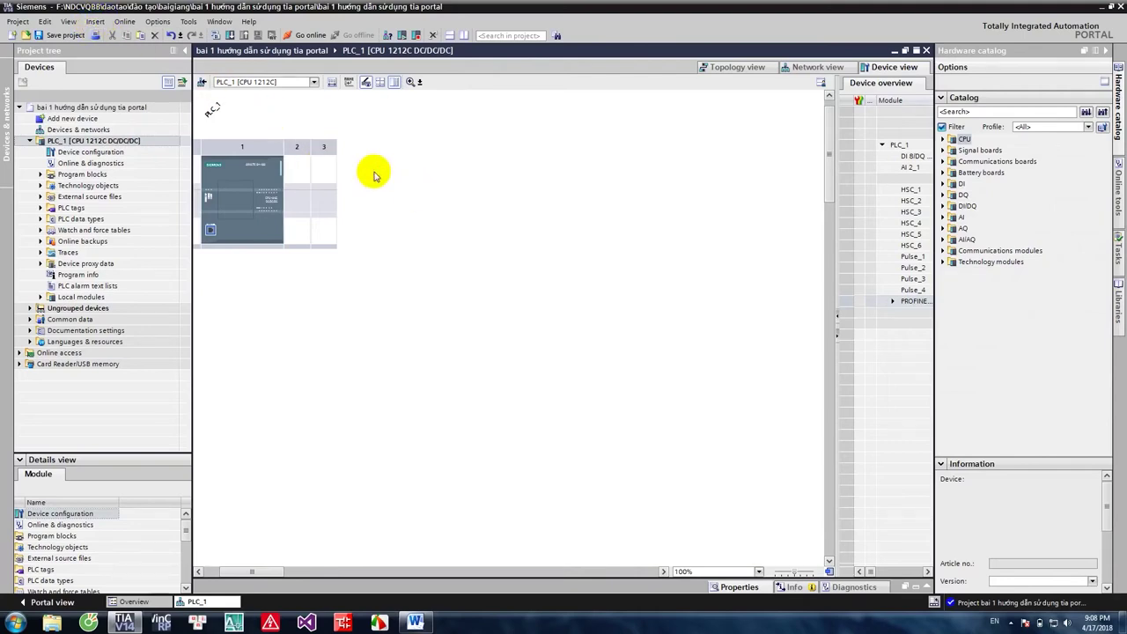
left_click(124, 22)
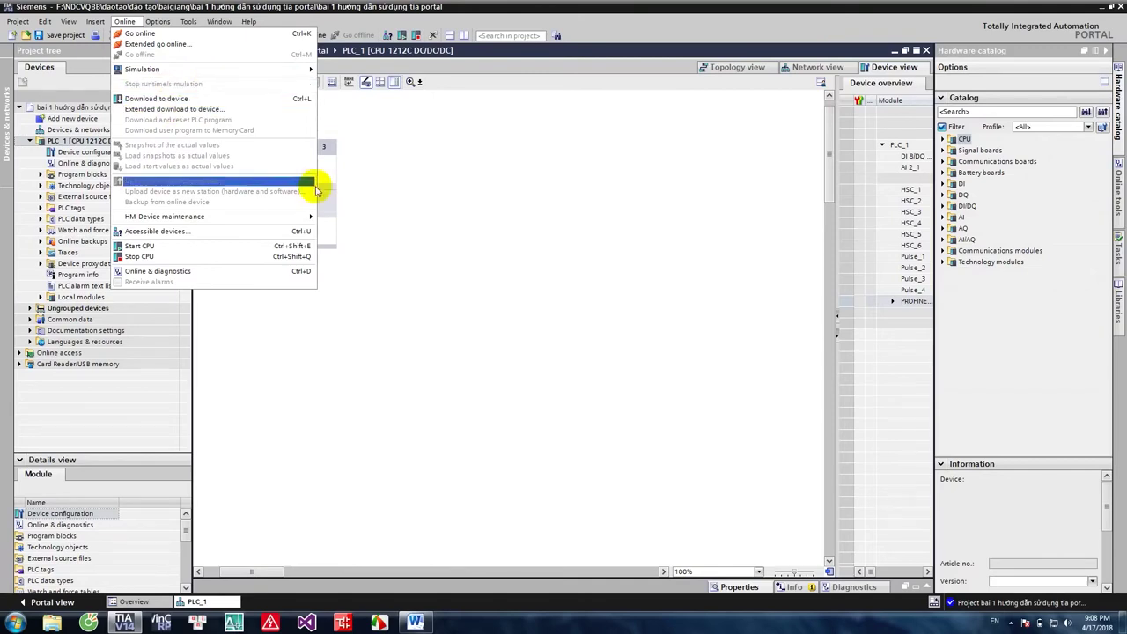
left_click(509, 224)
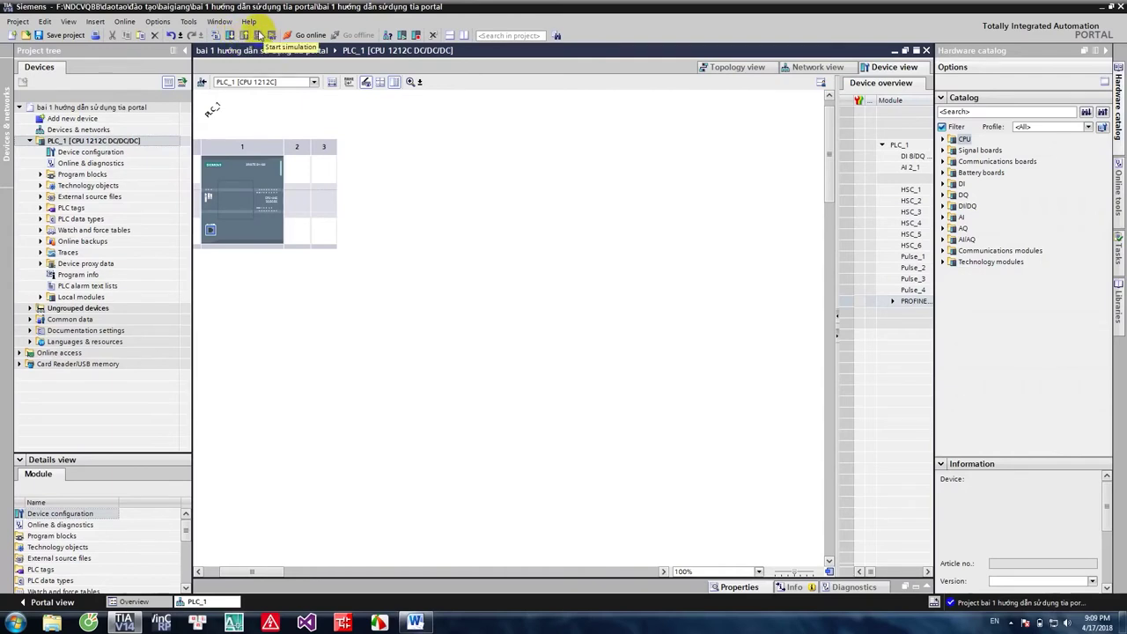
left_click(267, 35)
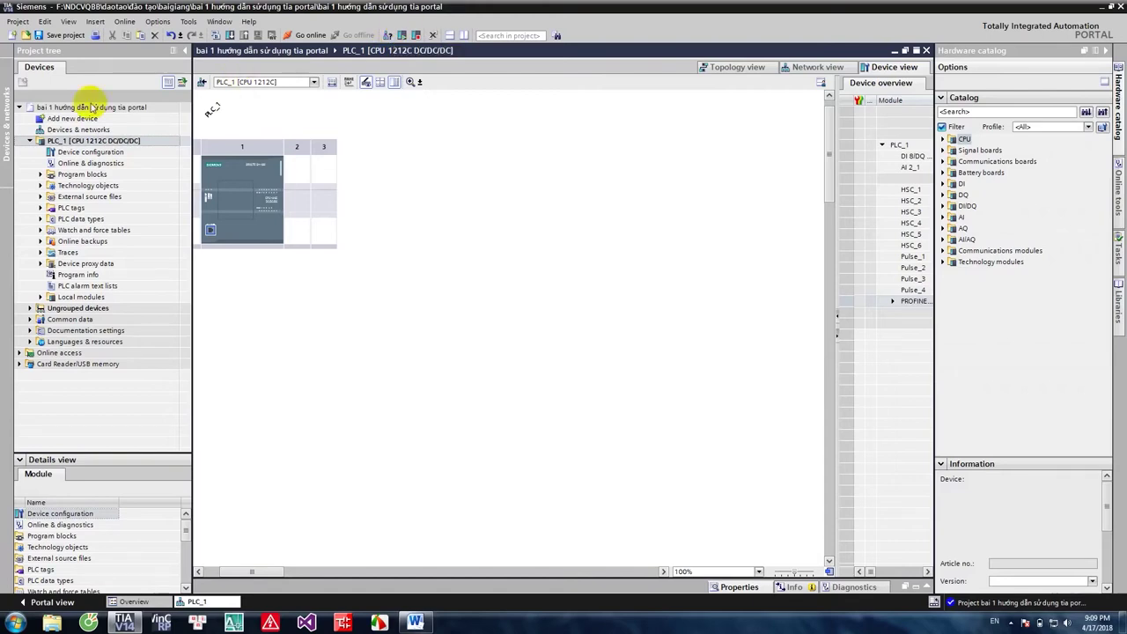
Examine the Global libraries commands and show the Libraries task card with the global libraries
left_click(155, 22)
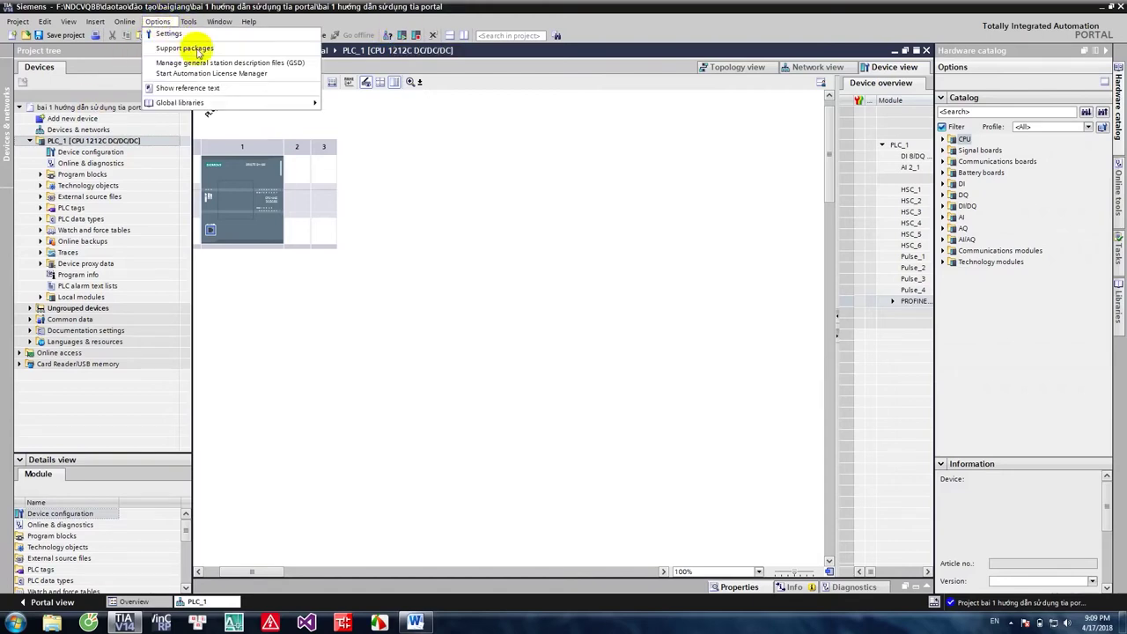
mouse_move(194, 105)
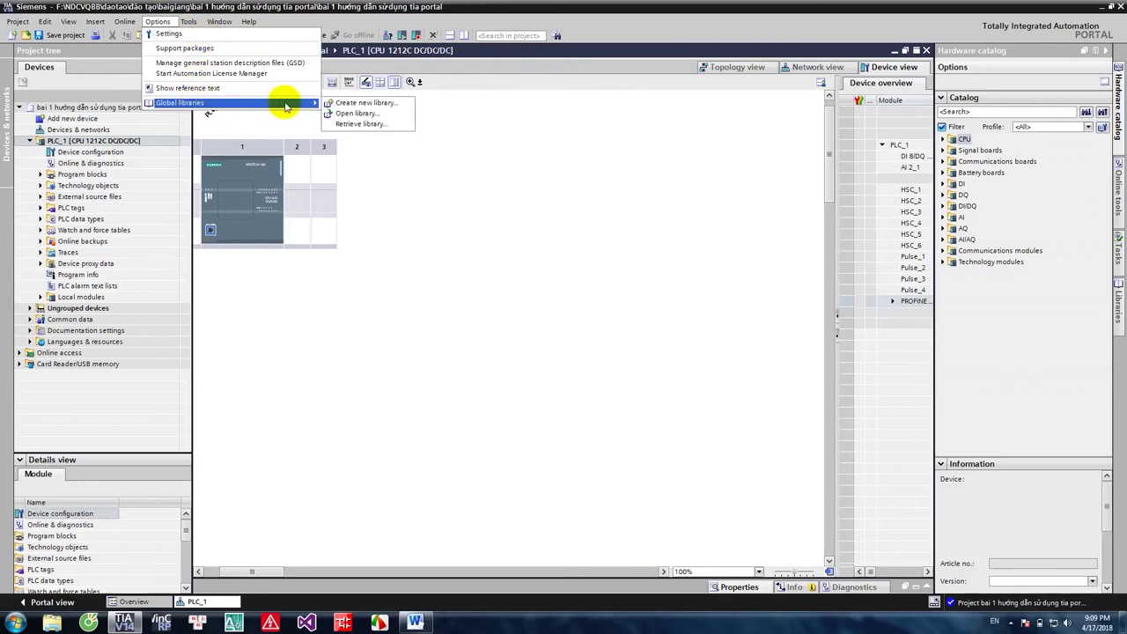
left_click(1120, 326)
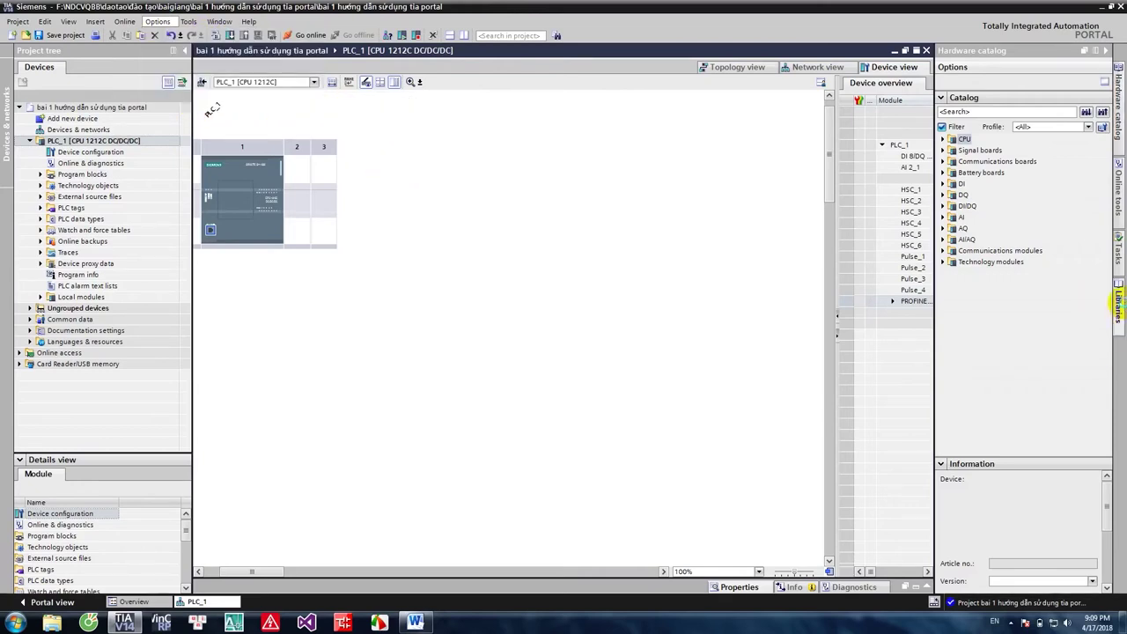
left_click(1119, 299)
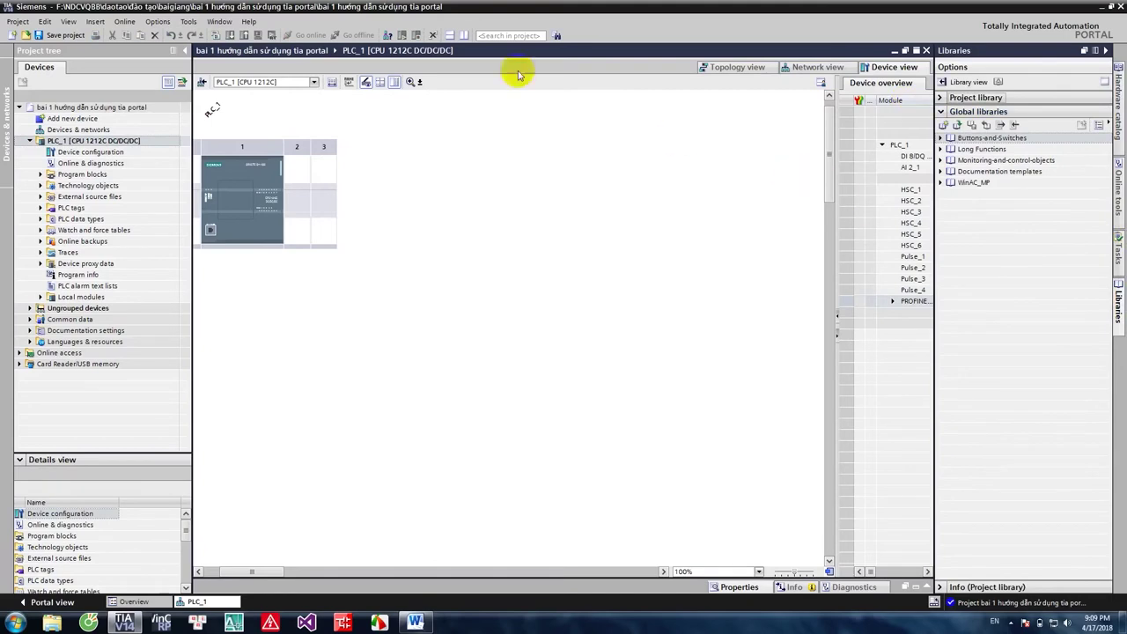
Examine the installed software versions and the detailed list of installed products, then close both windows
left_click(248, 22)
left_click(249, 22)
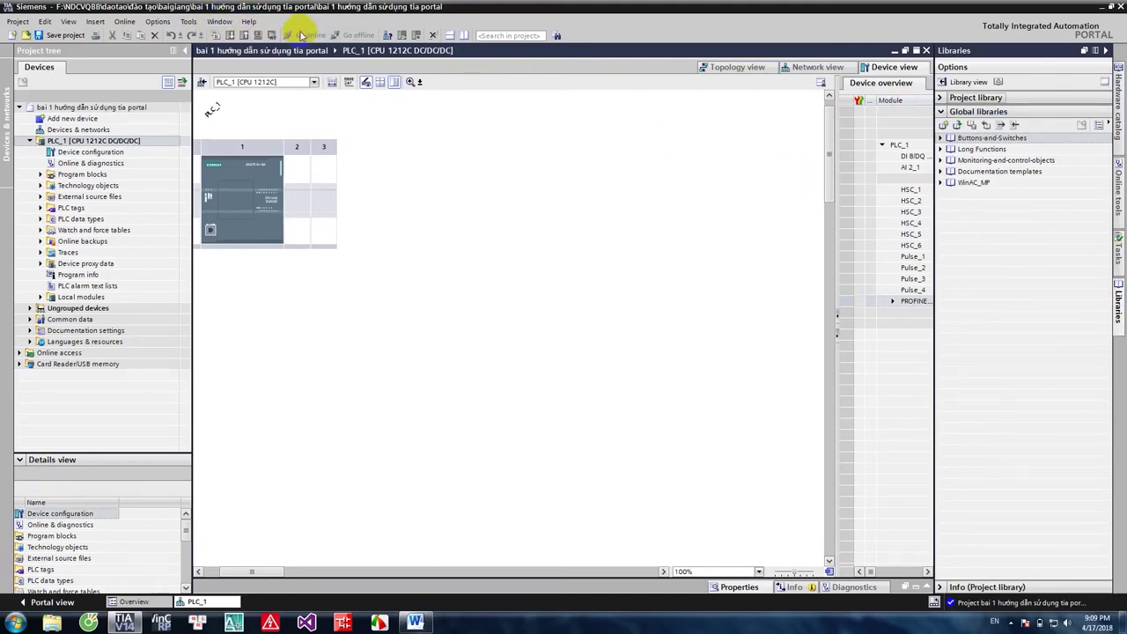
left_click(249, 22)
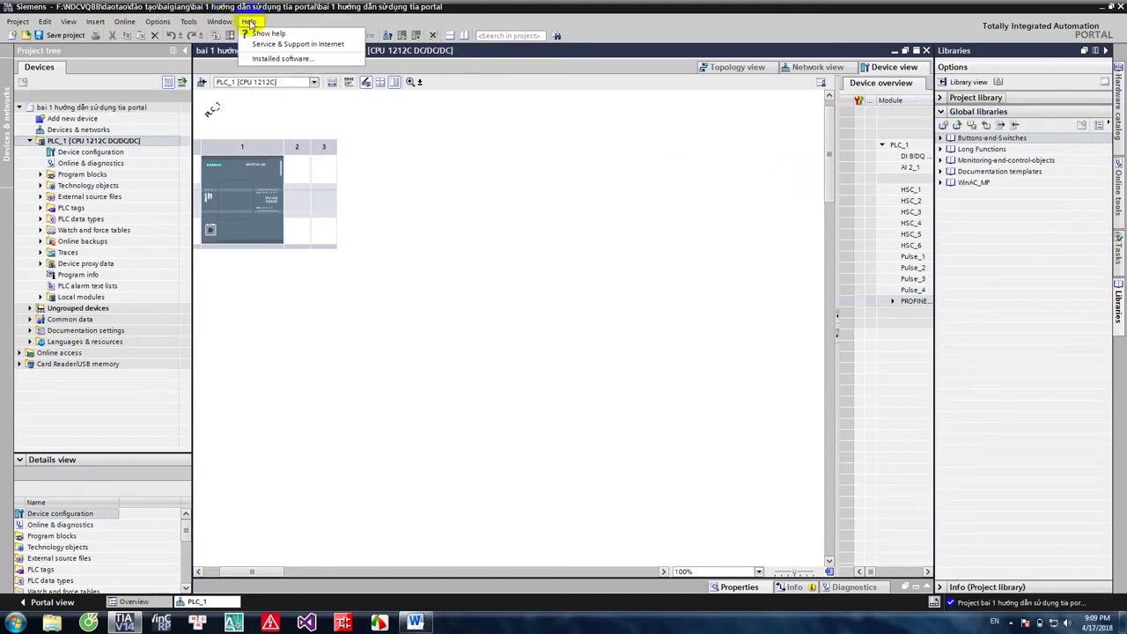
left_click(273, 59)
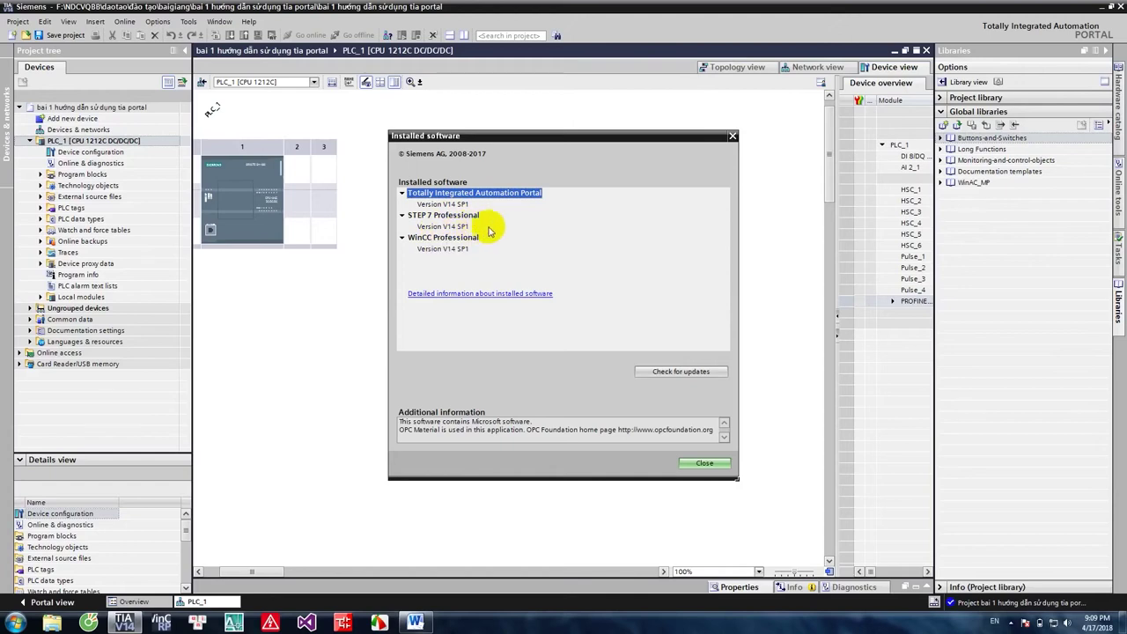
left_click(499, 296)
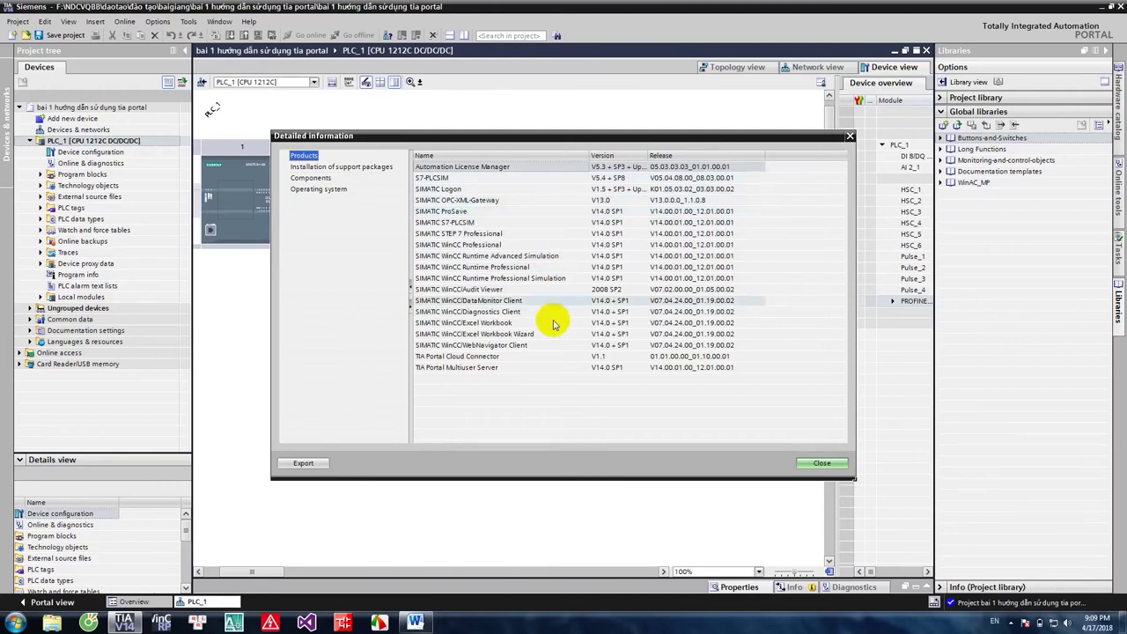
left_click(484, 368)
left_click_drag(495, 340, 462, 356)
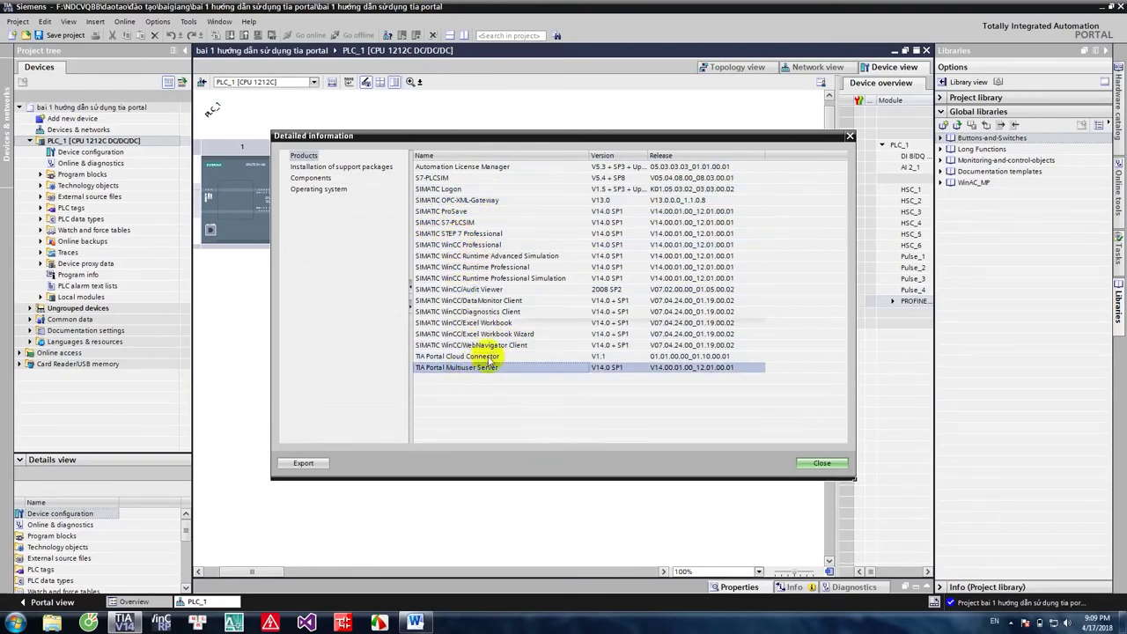
left_click(818, 466)
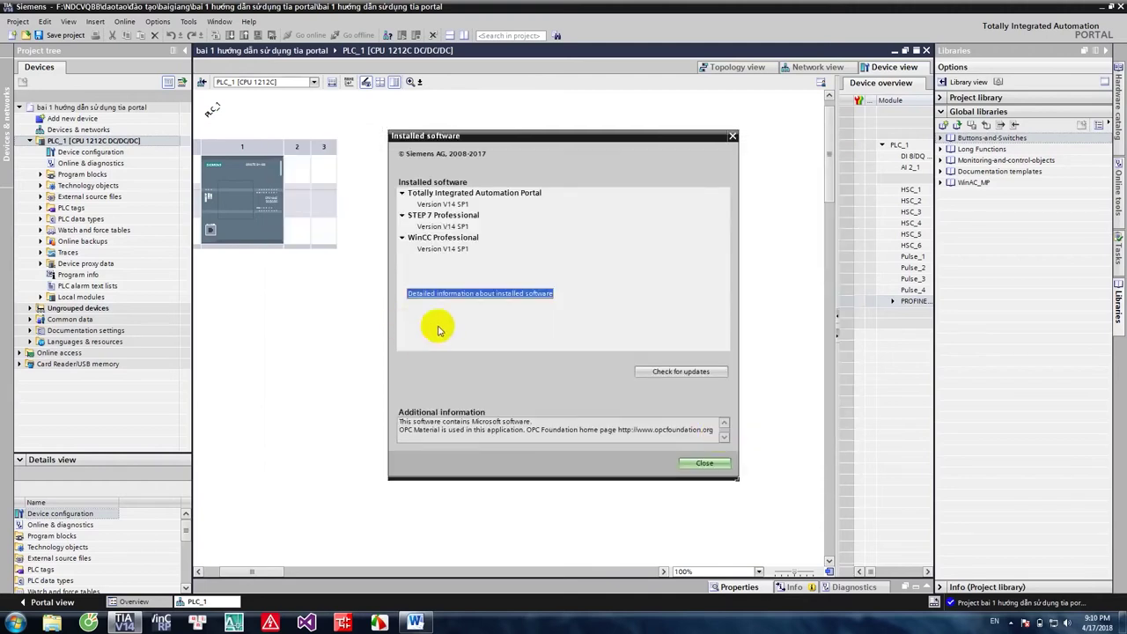
left_click(731, 135)
Select the CPU in the rack and save the project
left_click(243, 195)
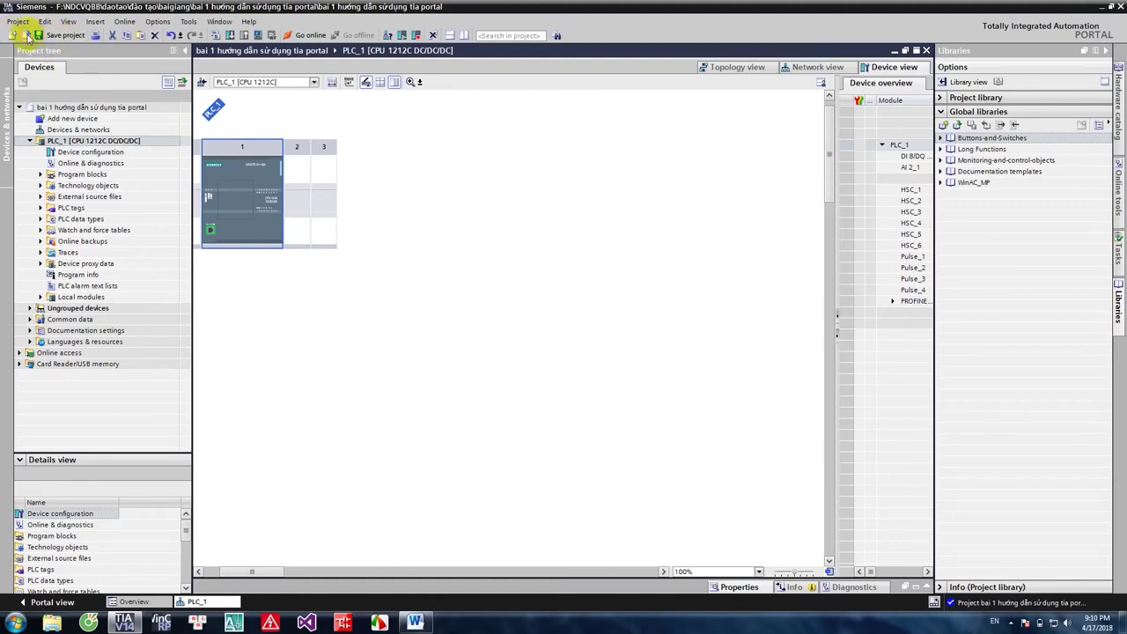
left_click(58, 37)
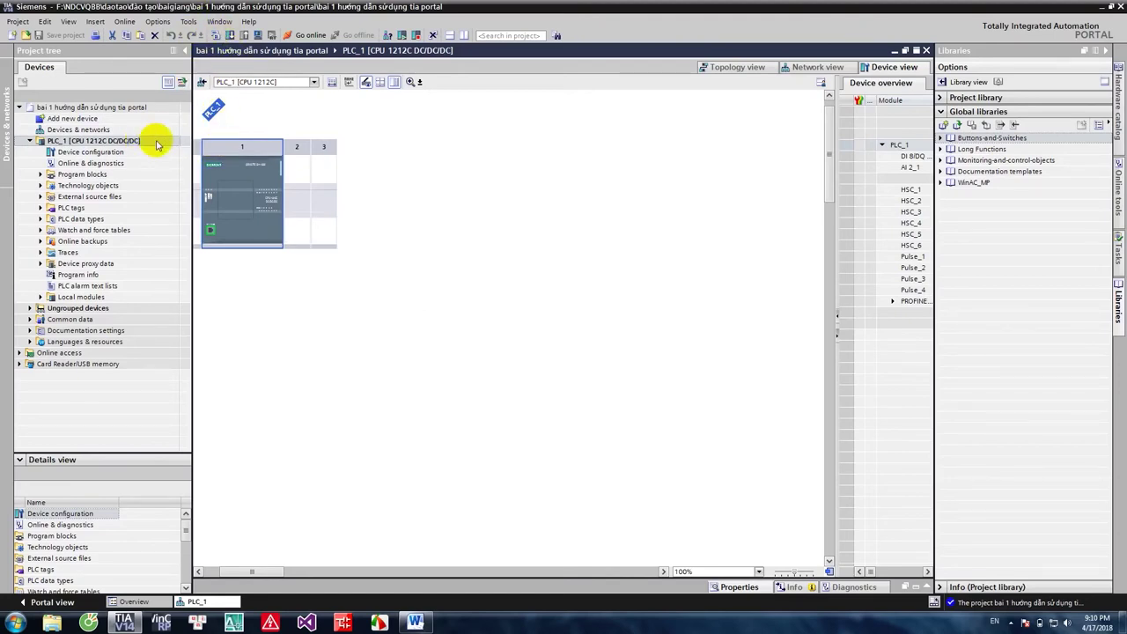
Expand PLC_1's program blocks, view the device-adding dialog without adding anything, and open the Devices & networks editor
left_click(41, 175)
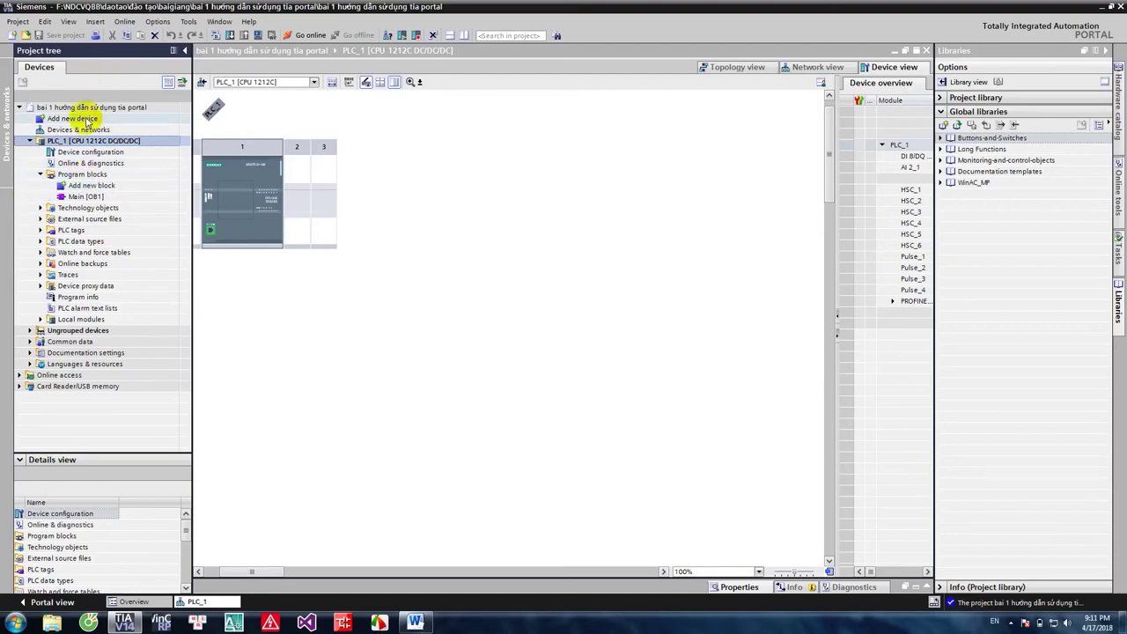
double_click(86, 119)
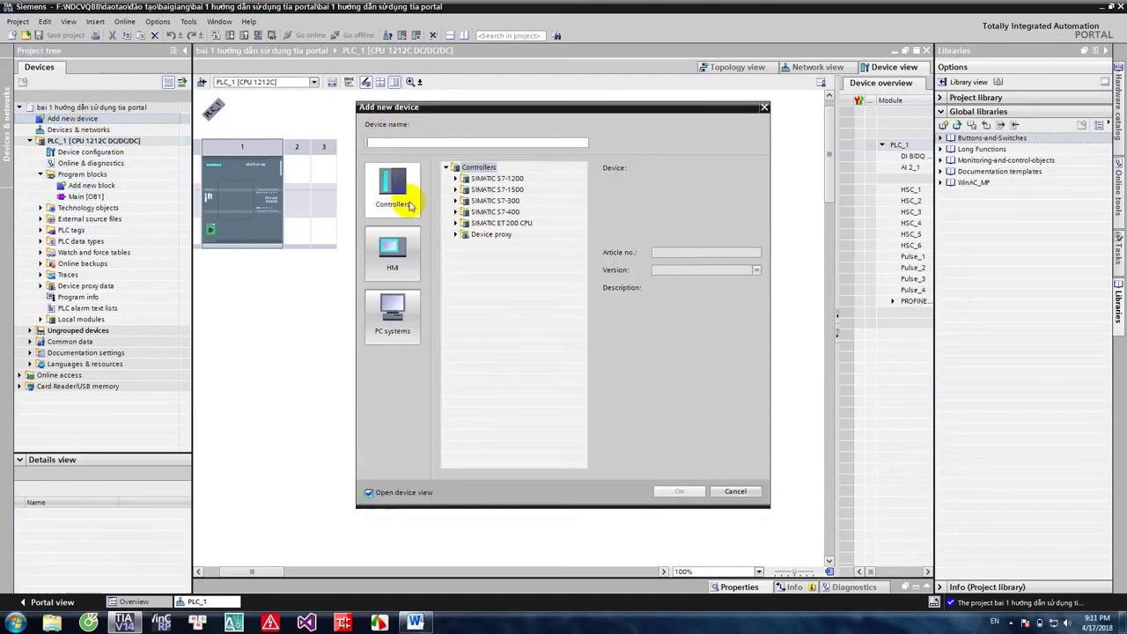
left_click(763, 107)
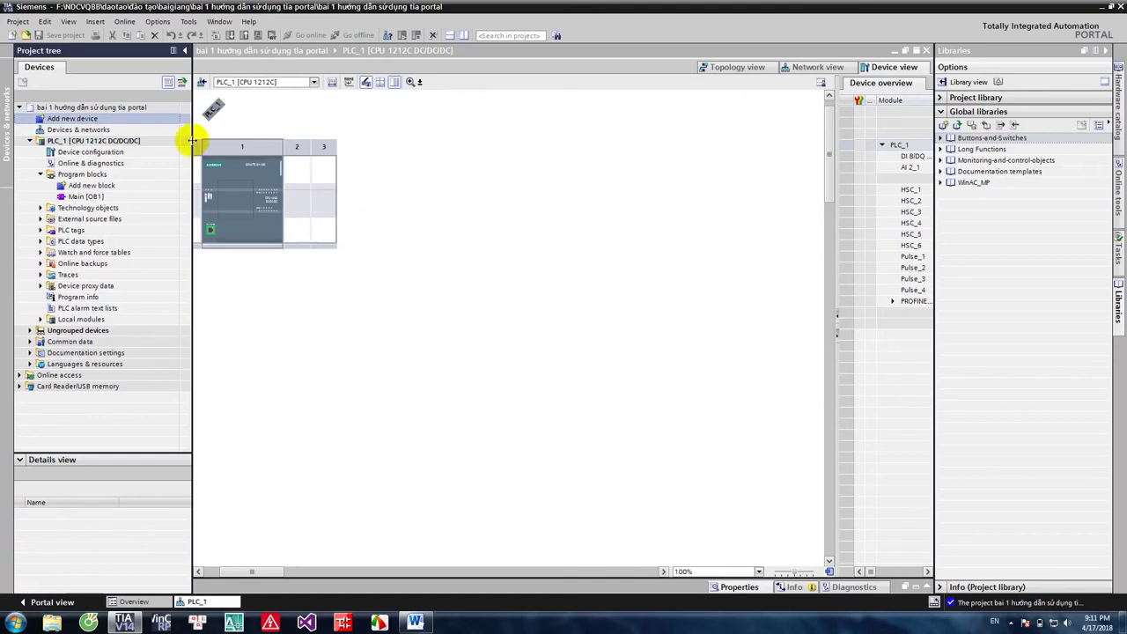
left_click(112, 131)
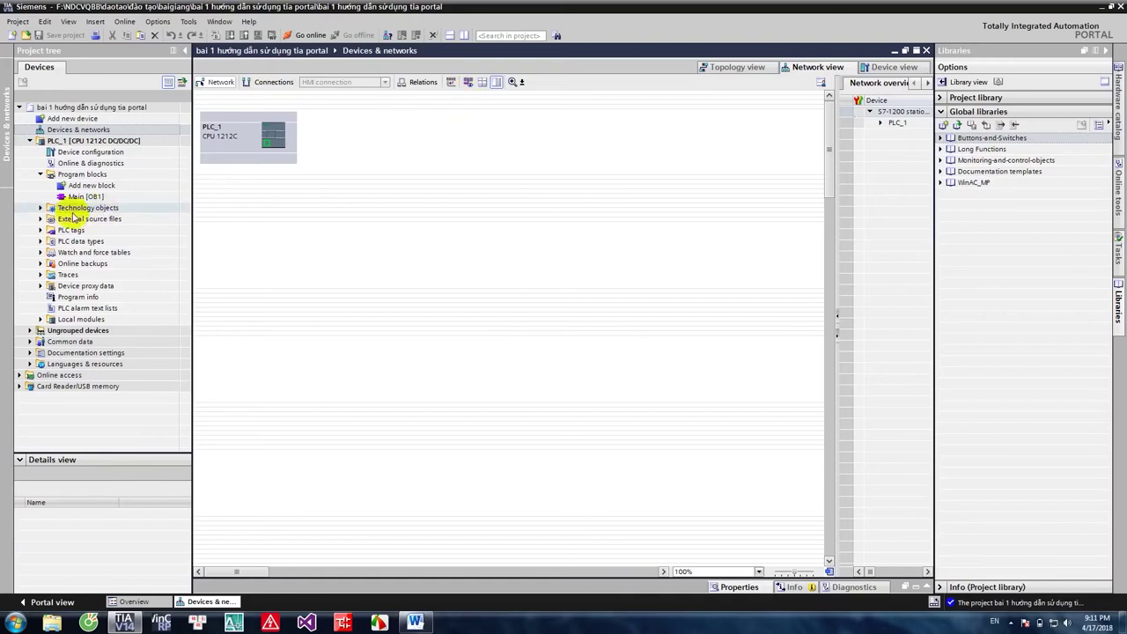
Add a second S7-1200 controller, CPU 1214C DC/DC/DC with article number 6ES7 214-1AG40-0XB0, version V4.2, to the project
double_click(85, 118)
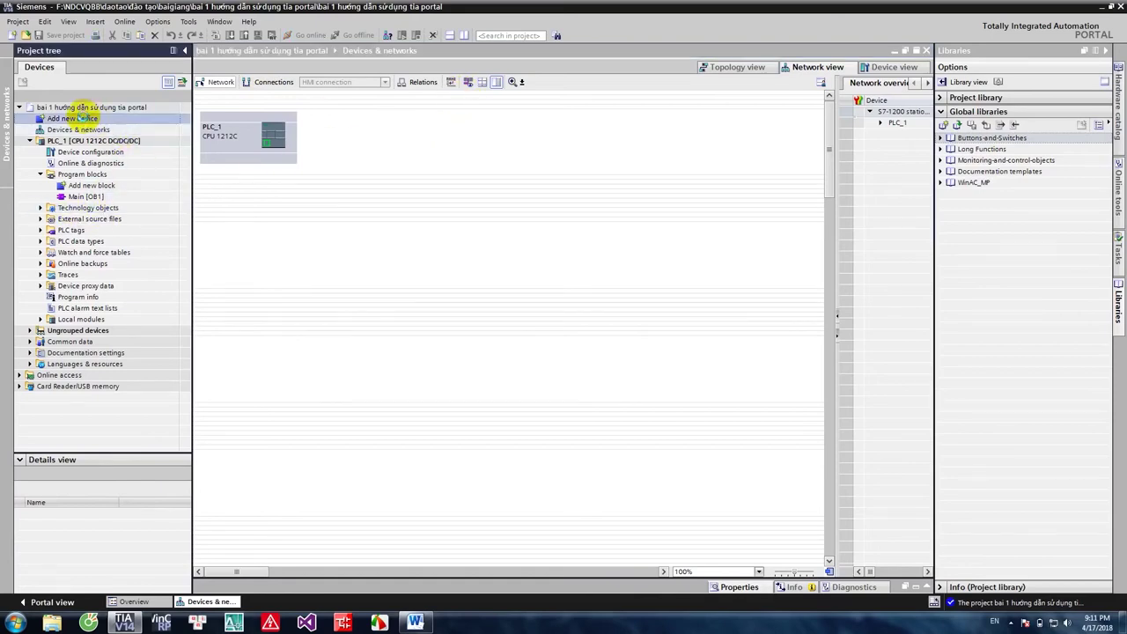
left_click(455, 179)
left_click(465, 189)
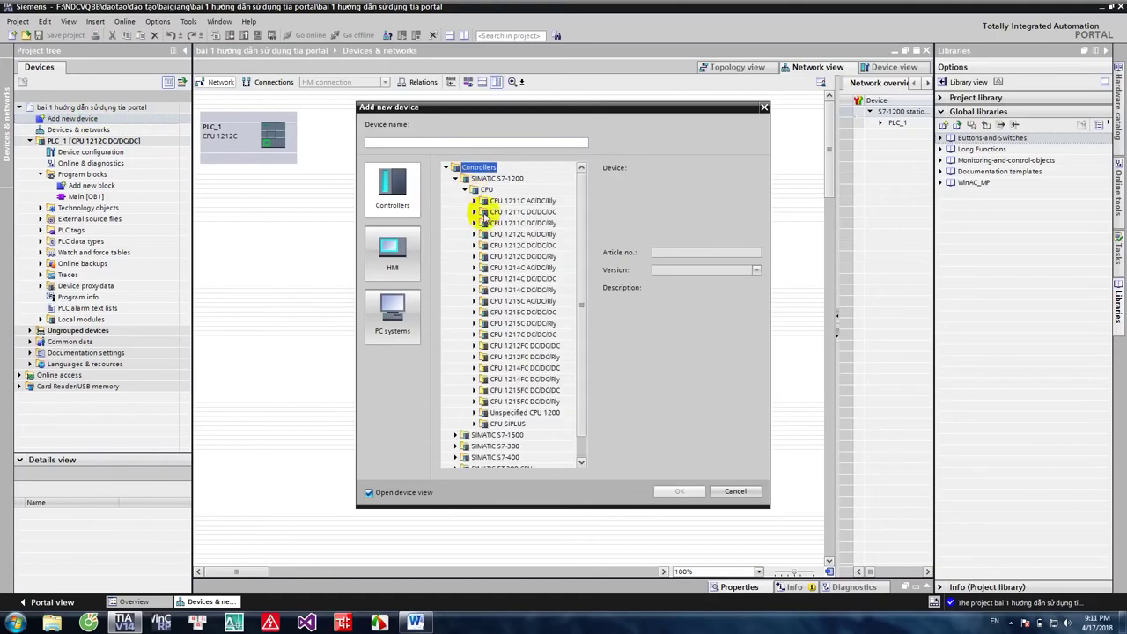
left_click(473, 278)
left_click(528, 312)
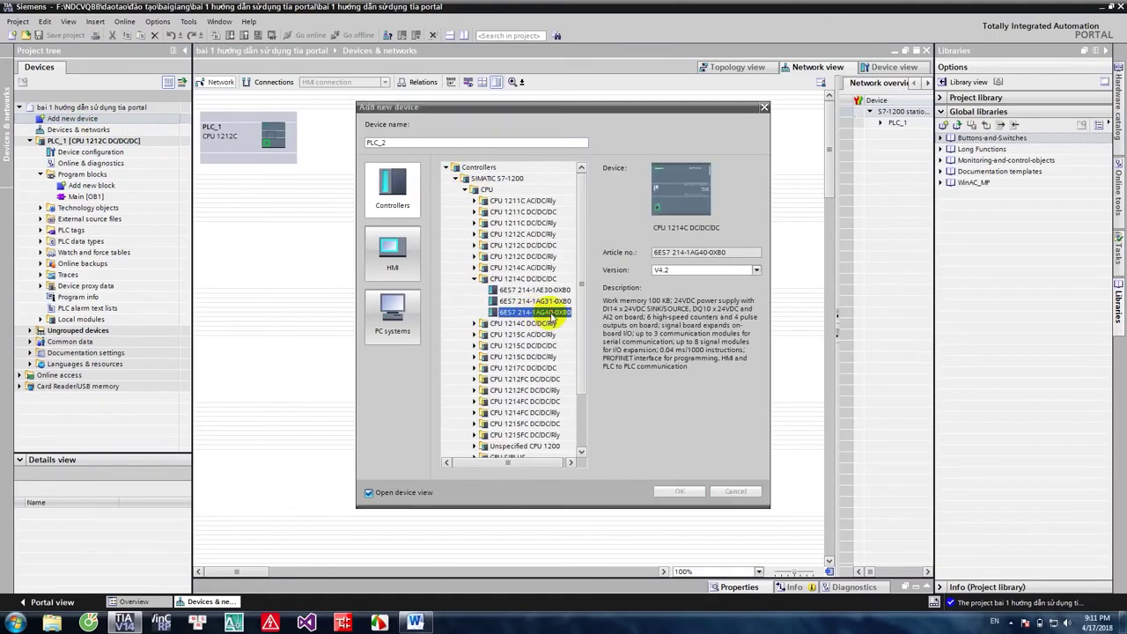
double_click(553, 313)
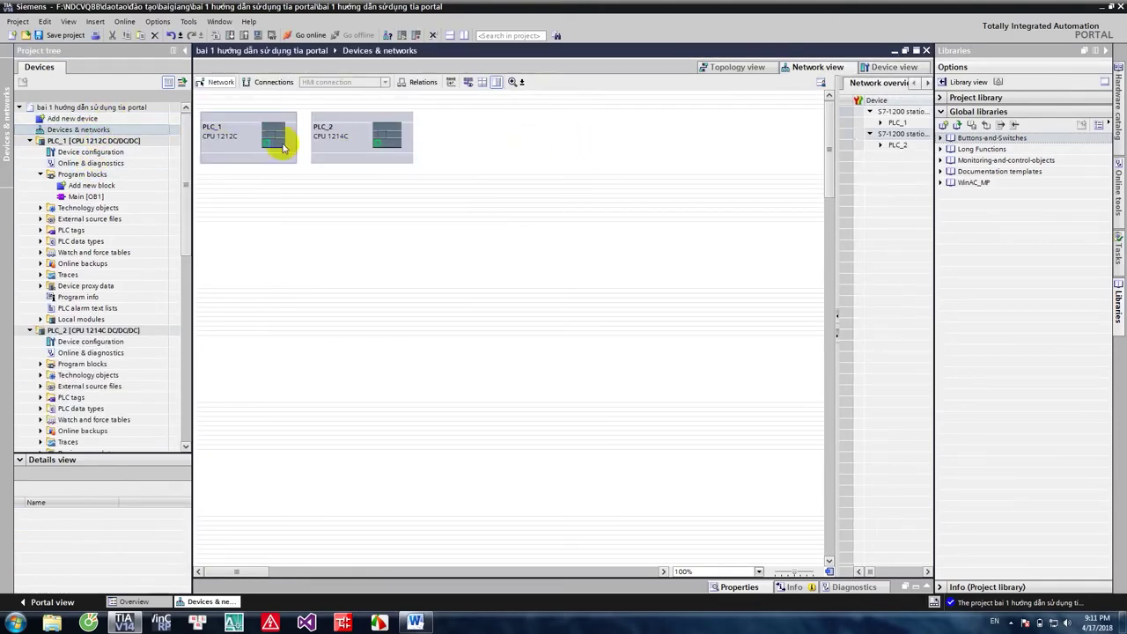
Connect the PROFINET ports of PLC_1 and PLC_2 with a subnet and show their addresses in the network view
mouse_move(268, 145)
left_mouse_down()
mouse_move(390, 156)
mouse_move(382, 144)
left_mouse_up()
left_click(468, 84)
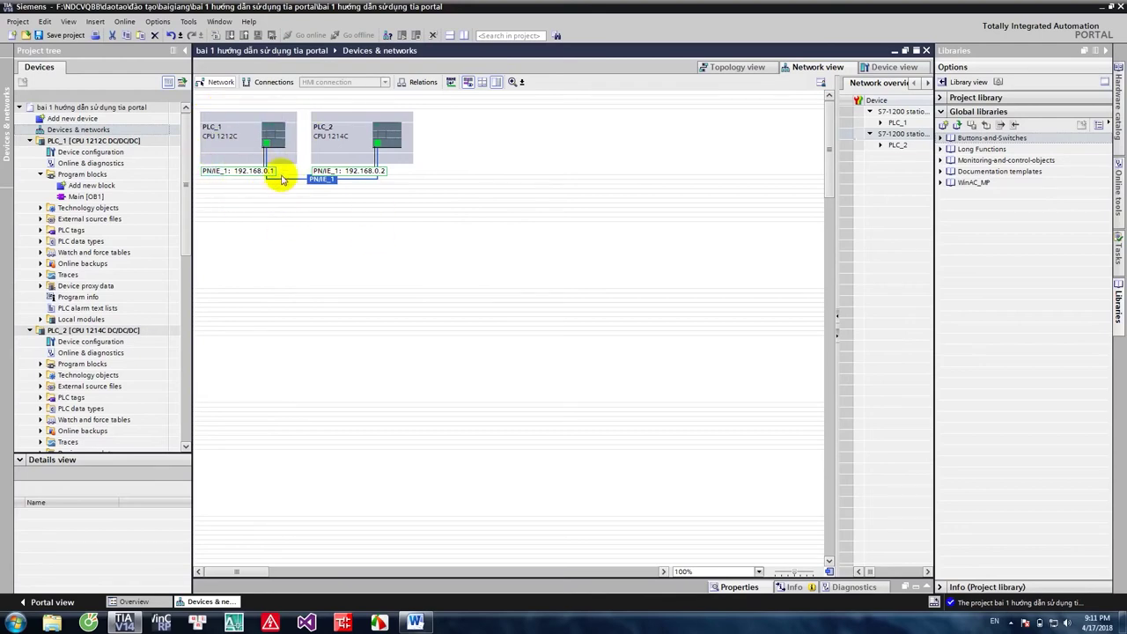
Show PLC_1's properties and examine its project, catalog, and identification and maintenance information
right_click(276, 133)
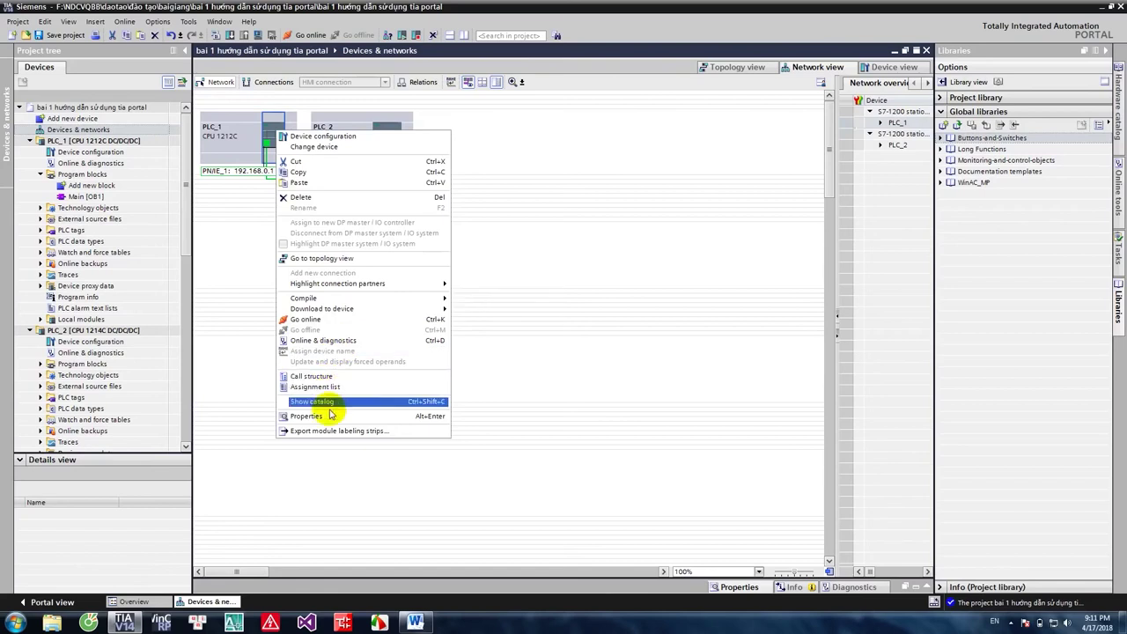
key("Escape")
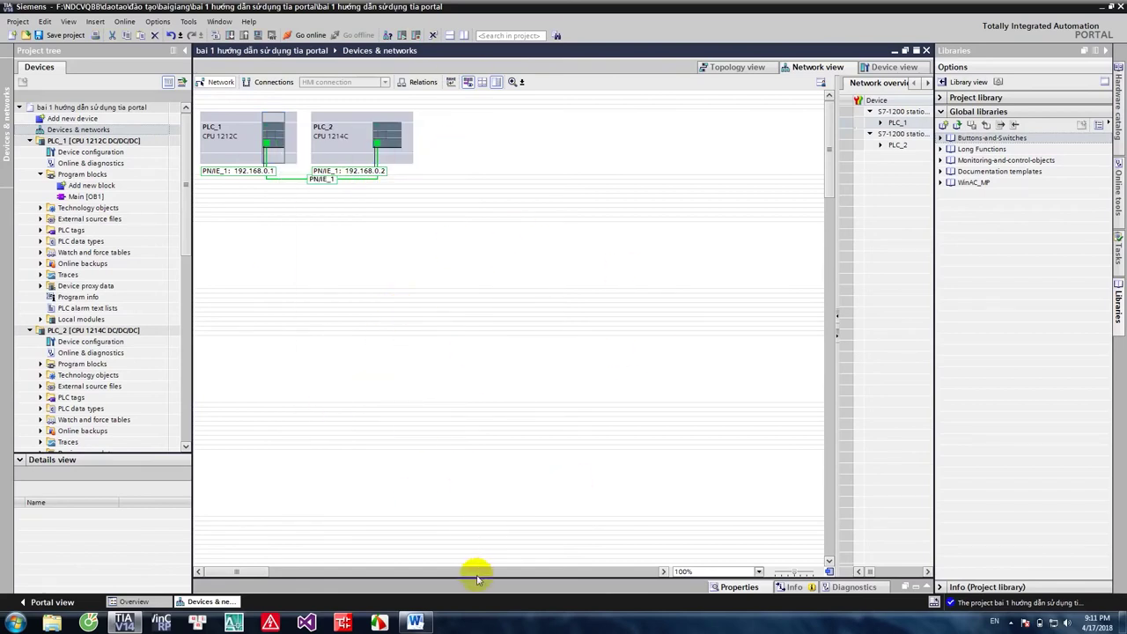
left_click_drag(482, 579, 502, 181)
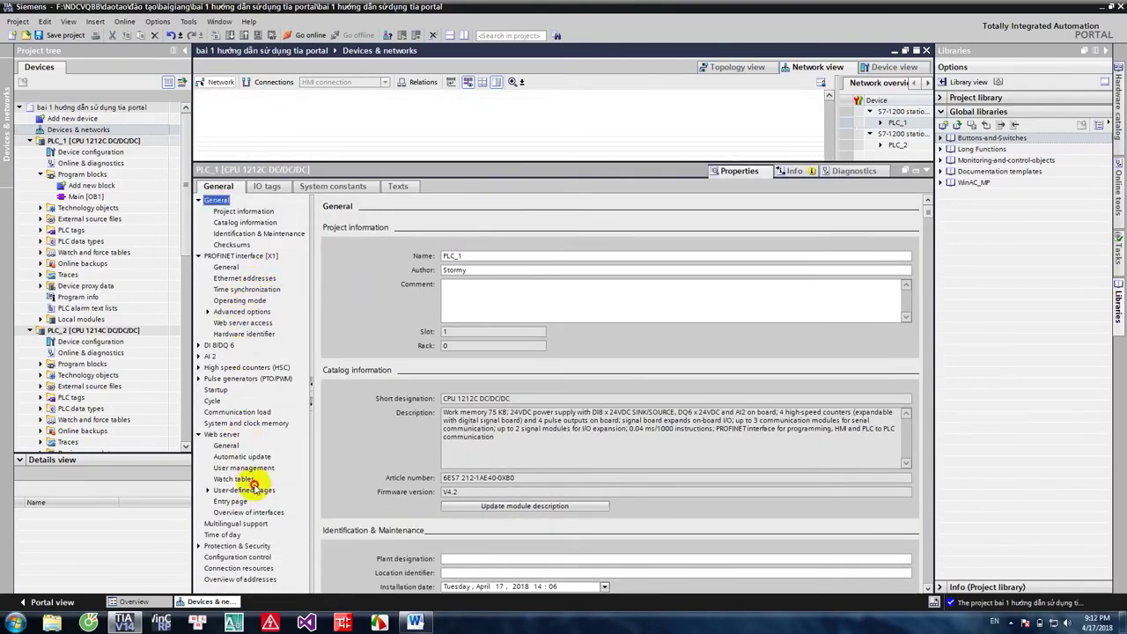
left_click(254, 256)
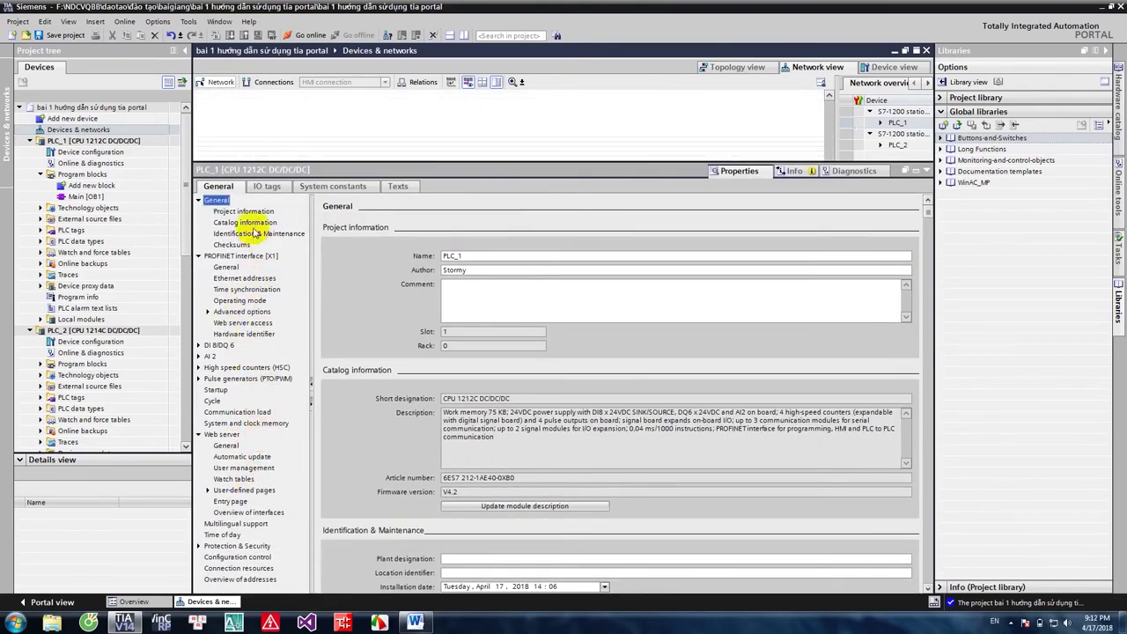
left_click(243, 222)
left_click(240, 211)
left_click(239, 233)
Set the IP address of PLC_1's PROFINET interface to 192.168.0.100, save the project and collapse the properties
left_click(236, 255)
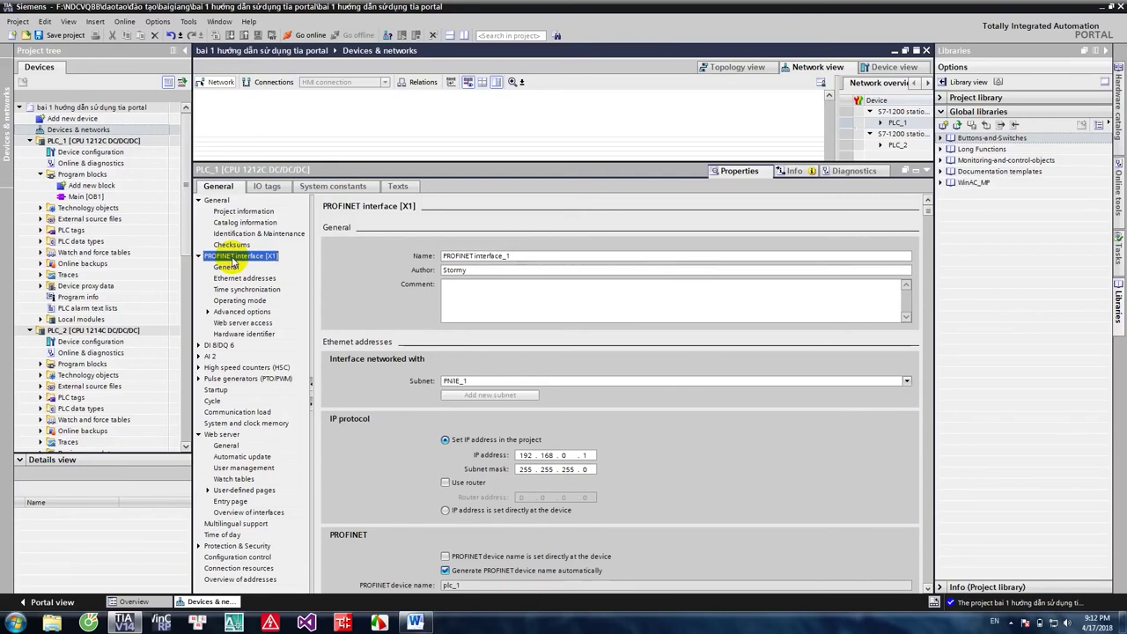
left_click(225, 267)
left_click(236, 255)
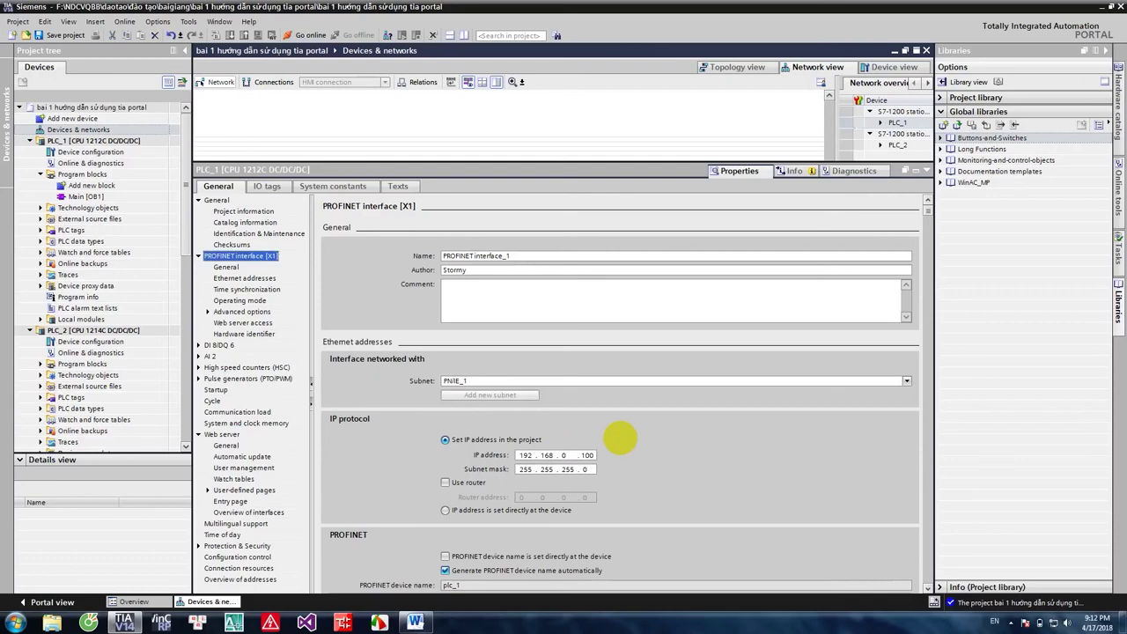
left_click(62, 35)
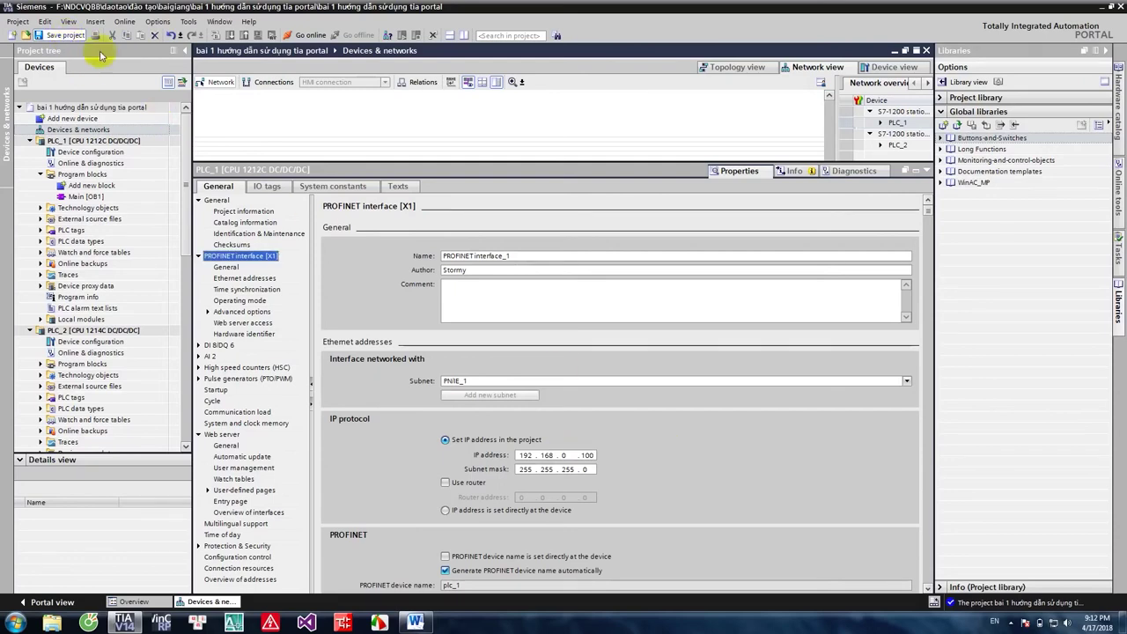
left_click(927, 172)
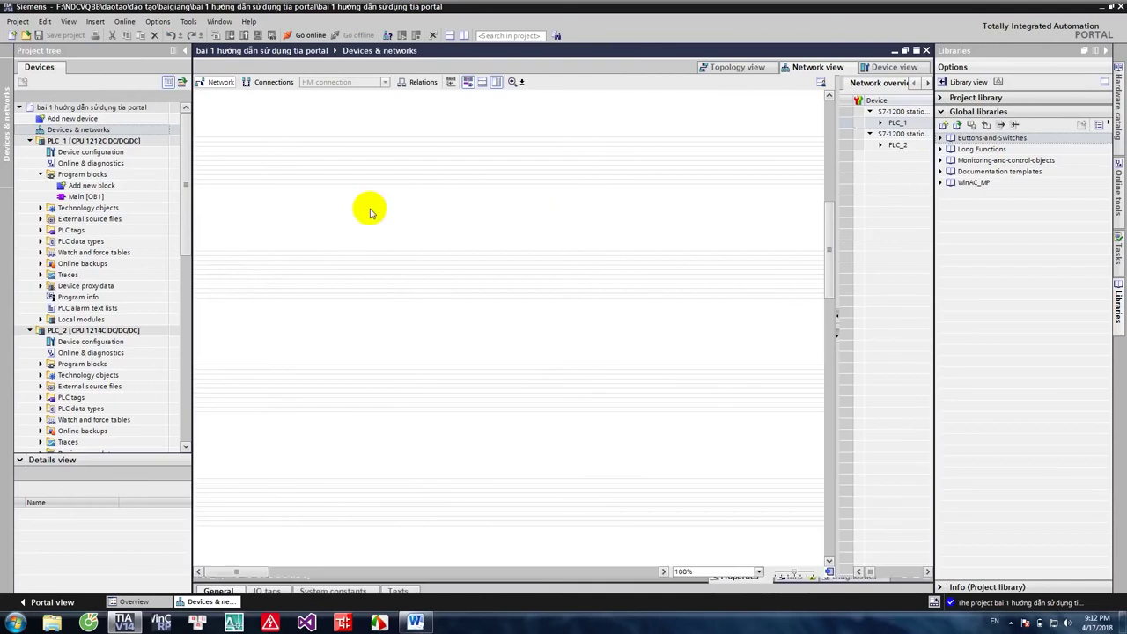
Open the Main [OB1] program block of PLC_1
left_click(130, 143)
right_click(129, 143)
left_click(329, 202)
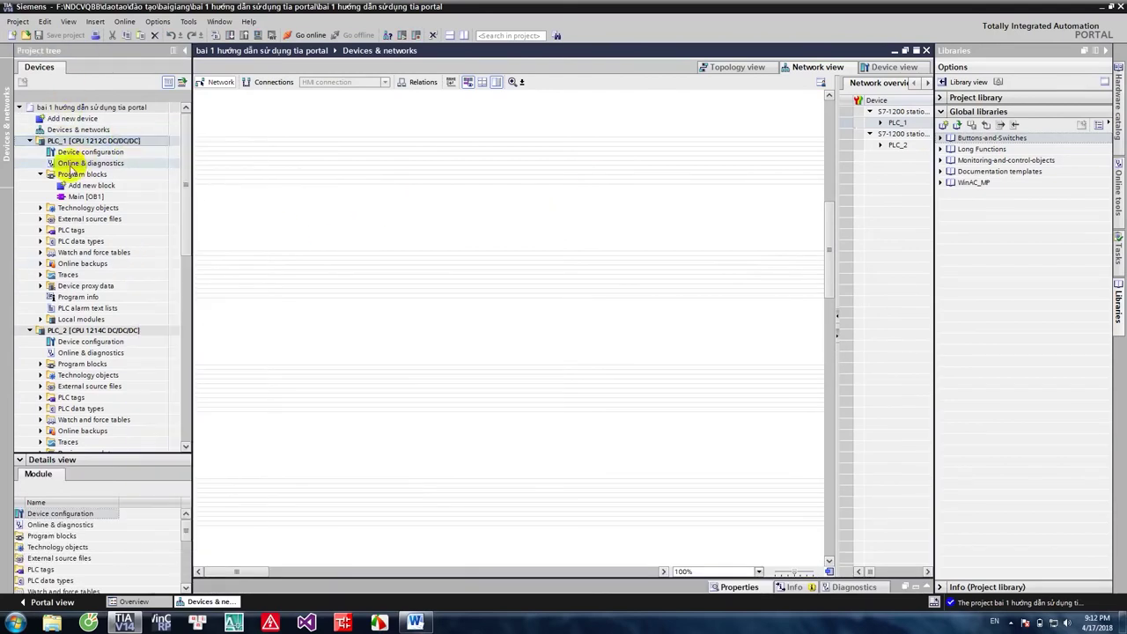
left_click(83, 197)
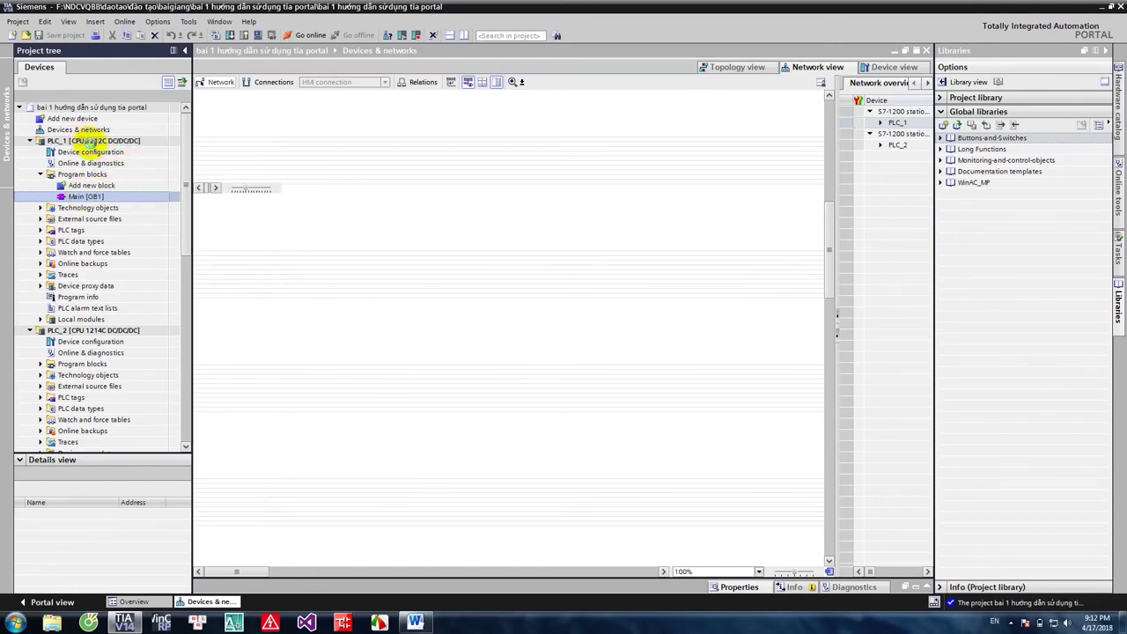
Try to download PLC_1's hardware configuration, connecting directly at slot '1 X1' and searching for compatible devices, and cancel the download
right_click(97, 140)
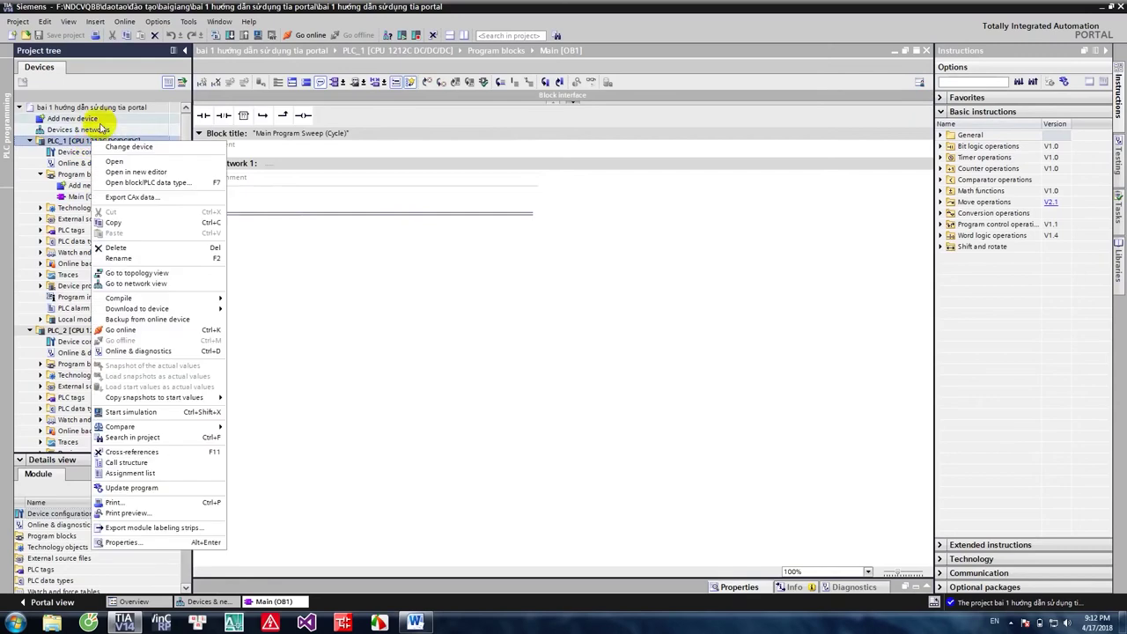
mouse_move(149, 309)
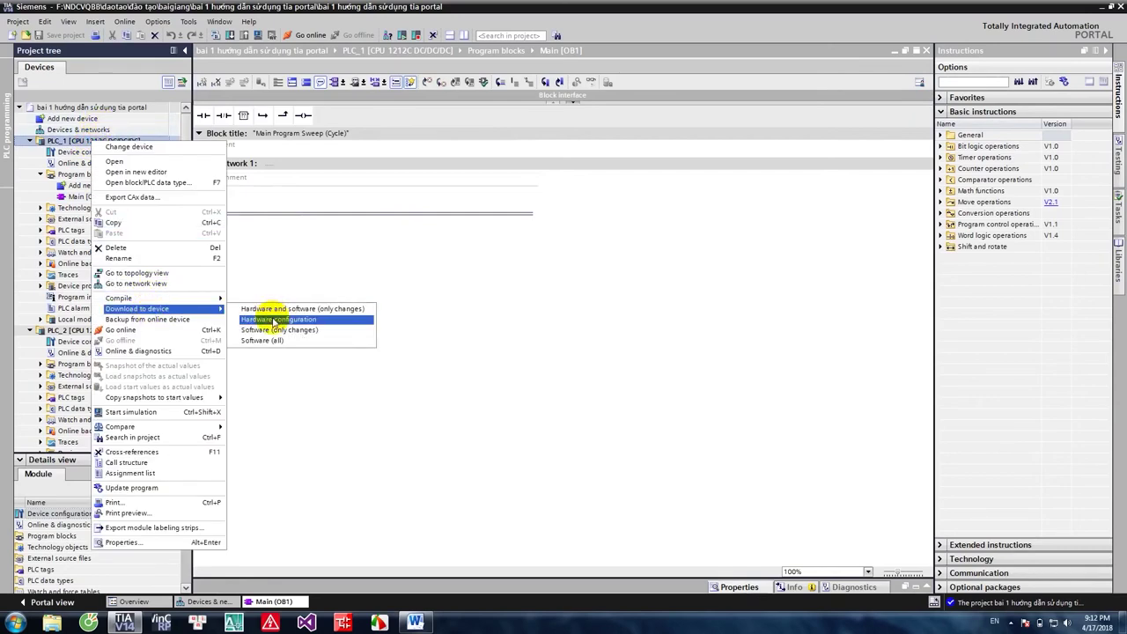
left_click(273, 319)
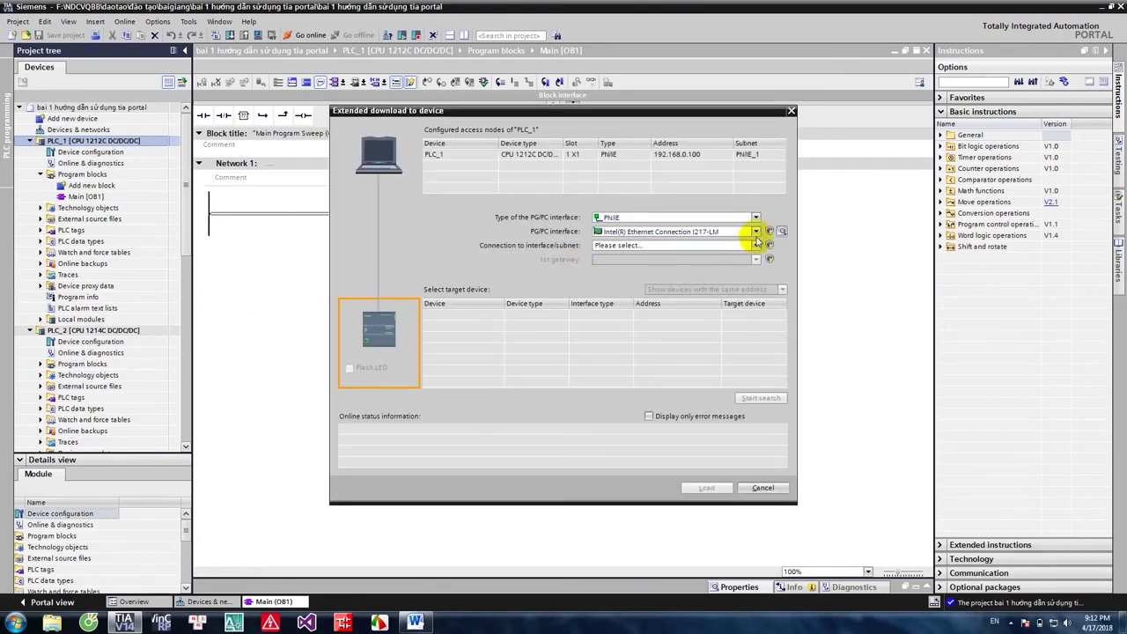
left_click(752, 246)
left_click(678, 261)
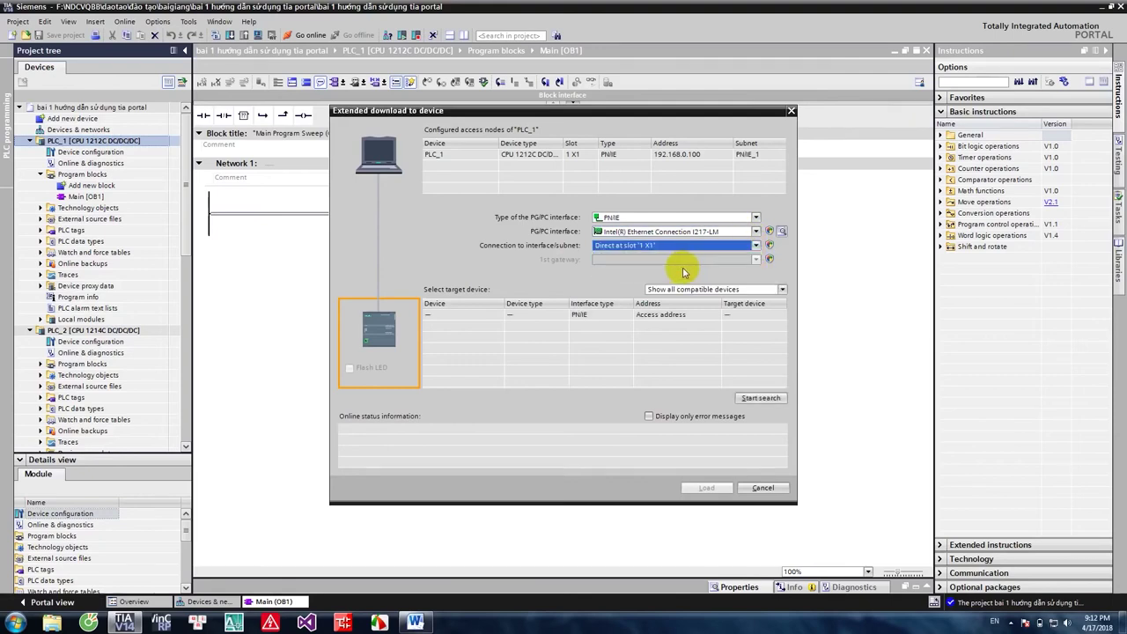
left_click(753, 245)
left_click(677, 260)
left_click(759, 398)
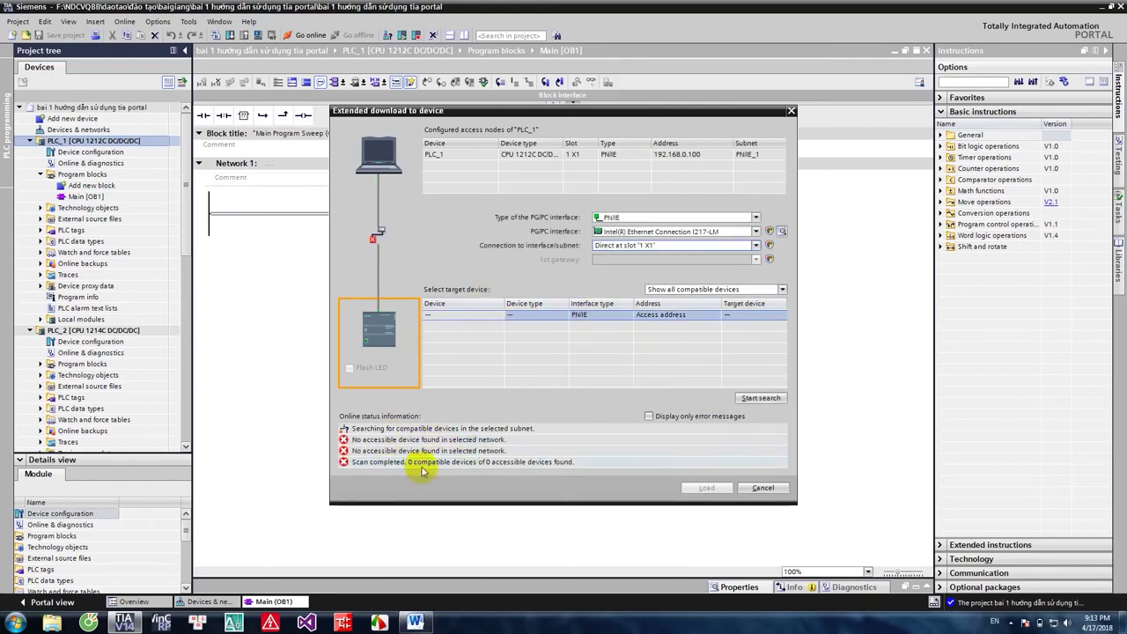
left_click(761, 487)
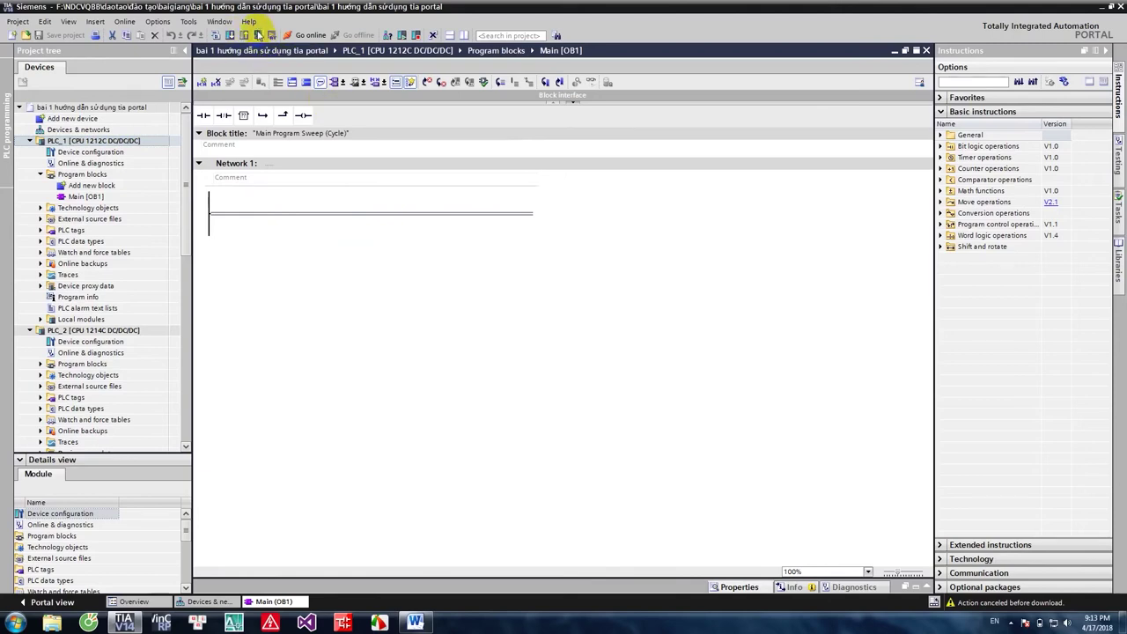
Examine the online commands and locate the simulation start command without running it
left_click(158, 21)
left_click(124, 21)
left_click(124, 21)
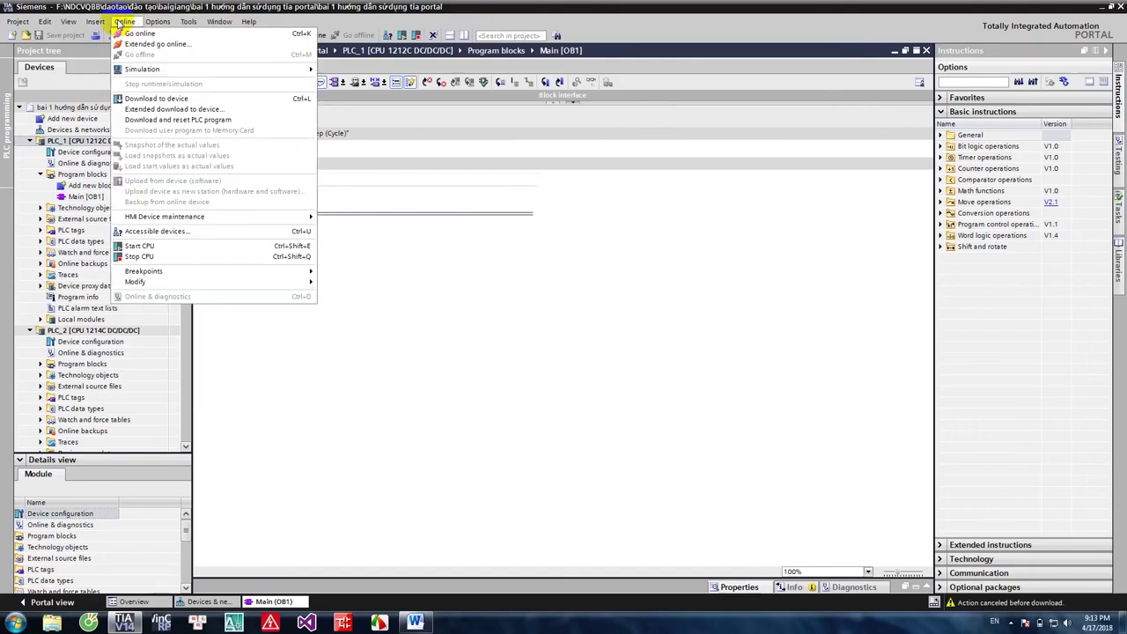
mouse_move(135, 76)
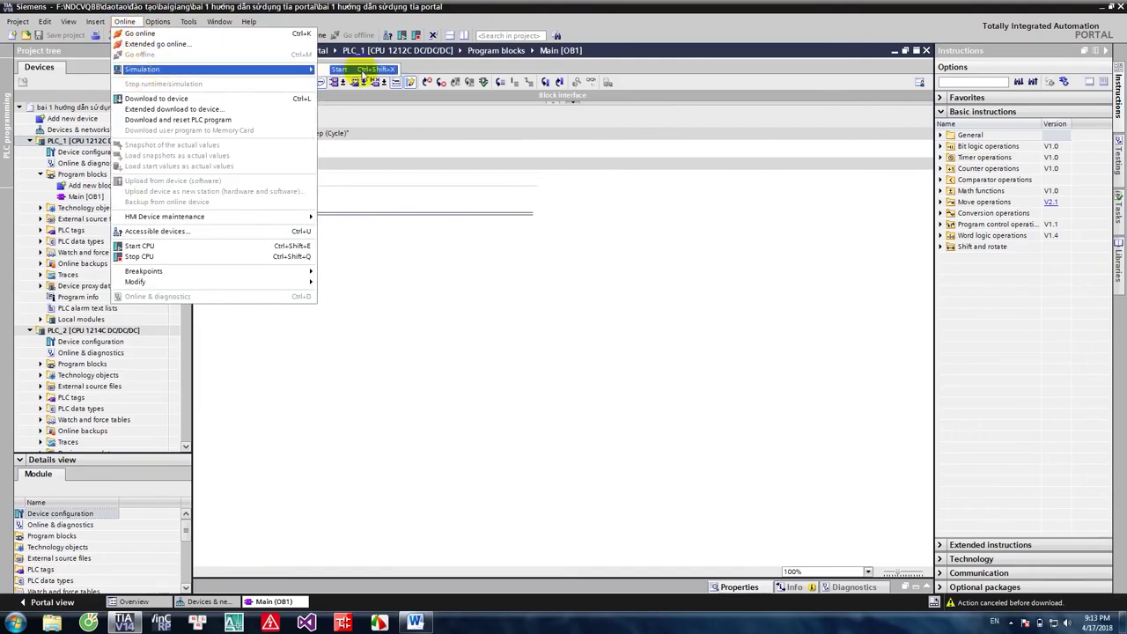
left_click(386, 236)
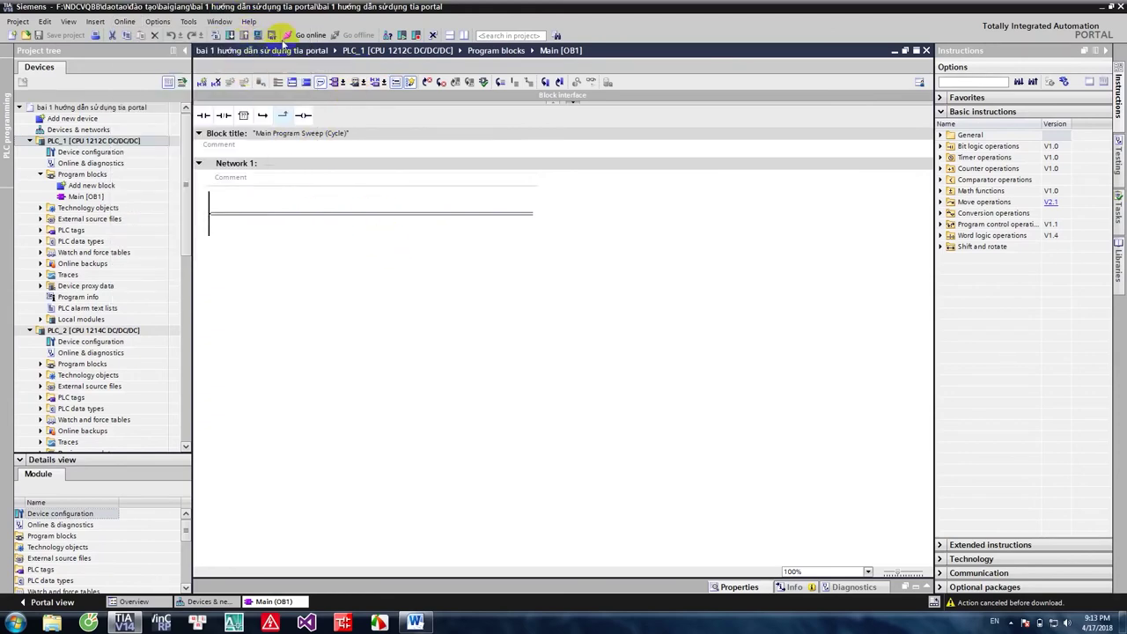
Check the detailed list of installed products for S7-PLCSIM, and close the installed software windows
left_click(249, 22)
left_click(297, 65)
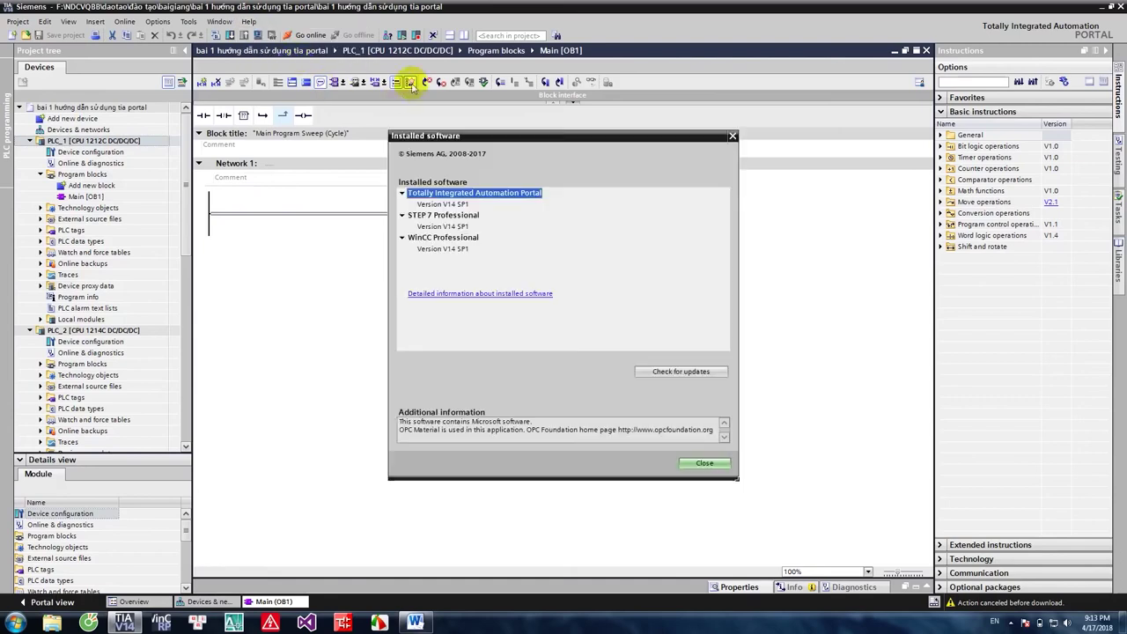
left_click(474, 294)
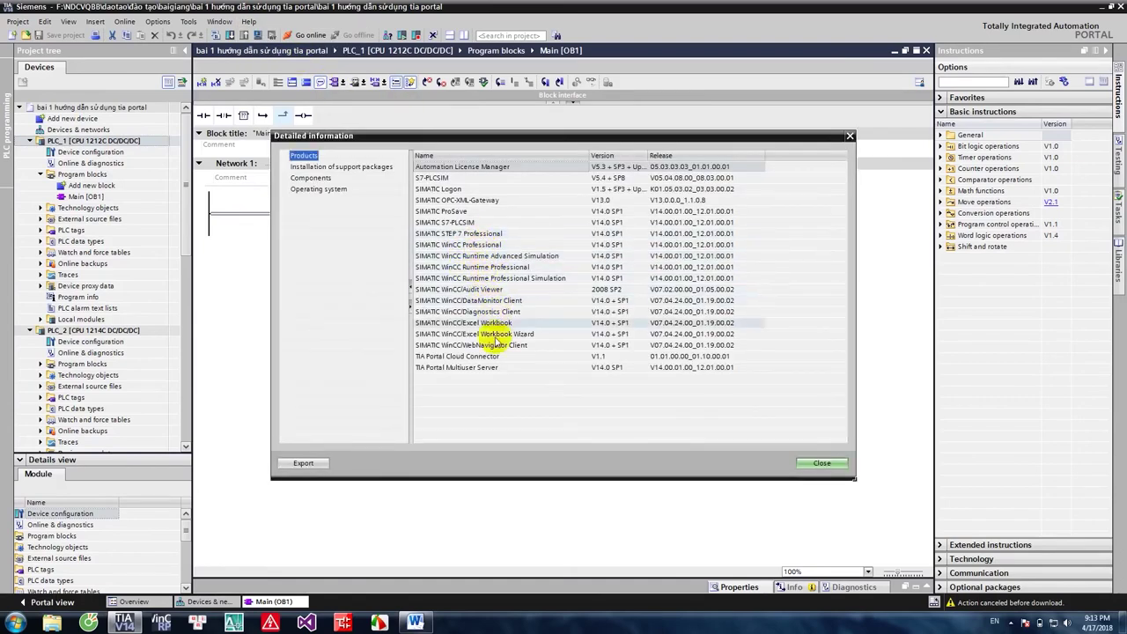
left_click(471, 177)
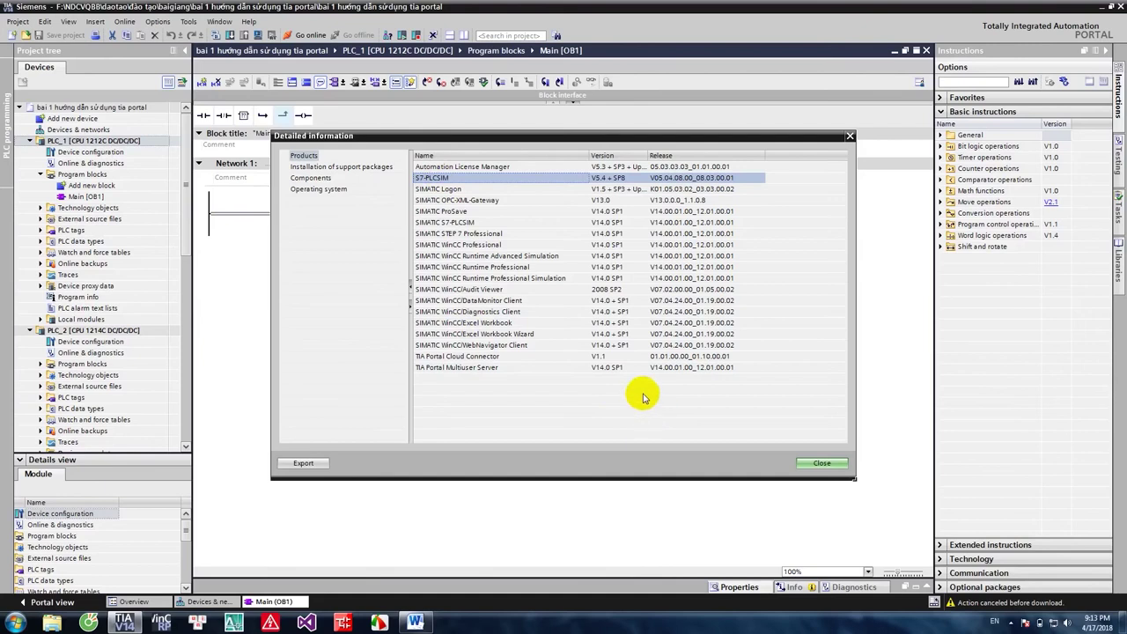
left_click(818, 462)
left_click(701, 461)
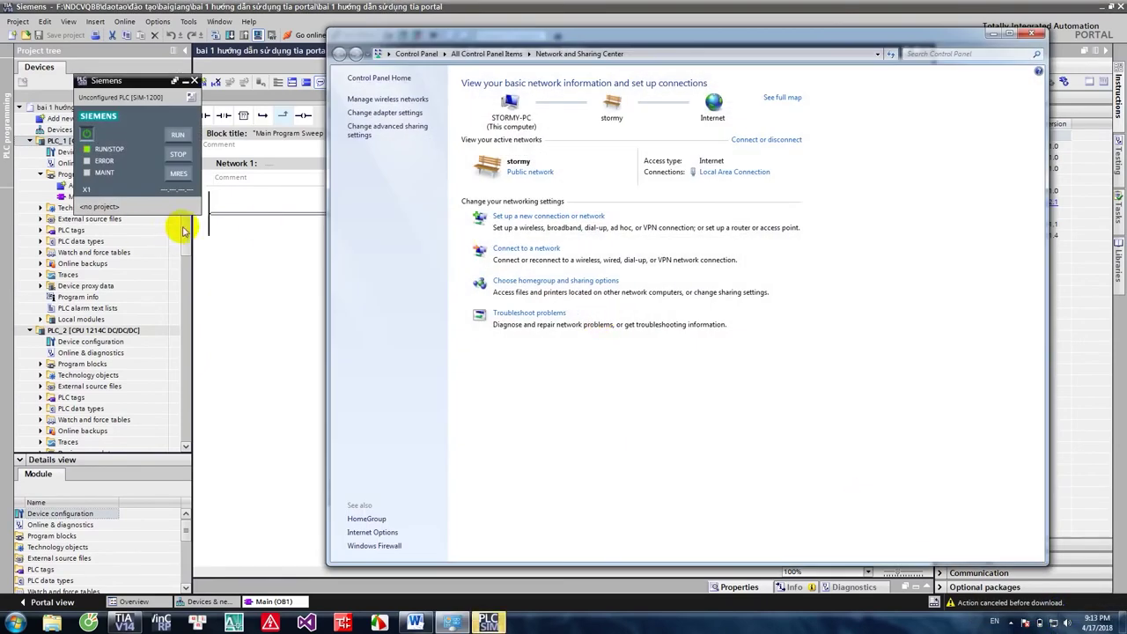
View the Local Area Connection properties in the Windows network connections, and return to the extended download dialog for the simulated PLC
left_click_drag(560, 59, 699, 65)
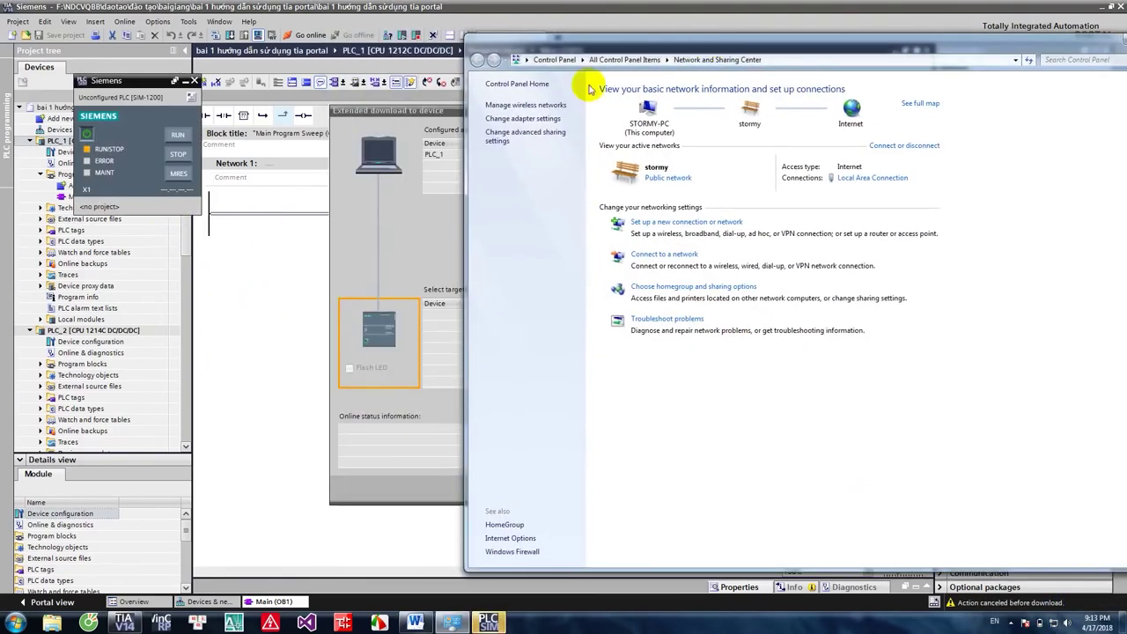
left_click(523, 119)
right_click(669, 102)
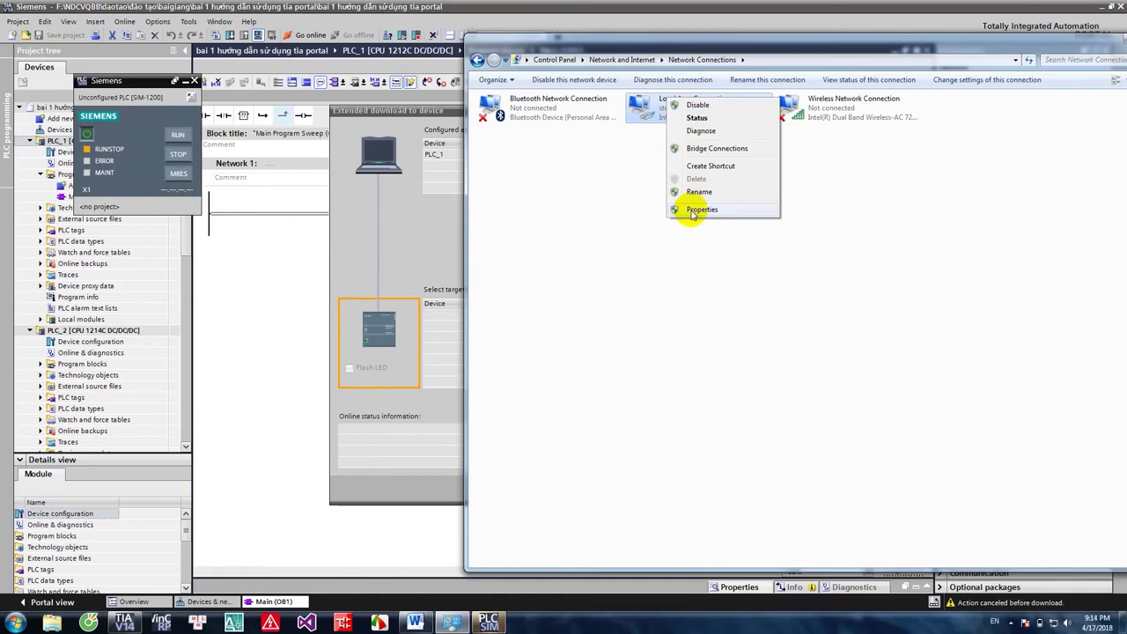
left_click(701, 210)
left_click(491, 622)
left_click(453, 340)
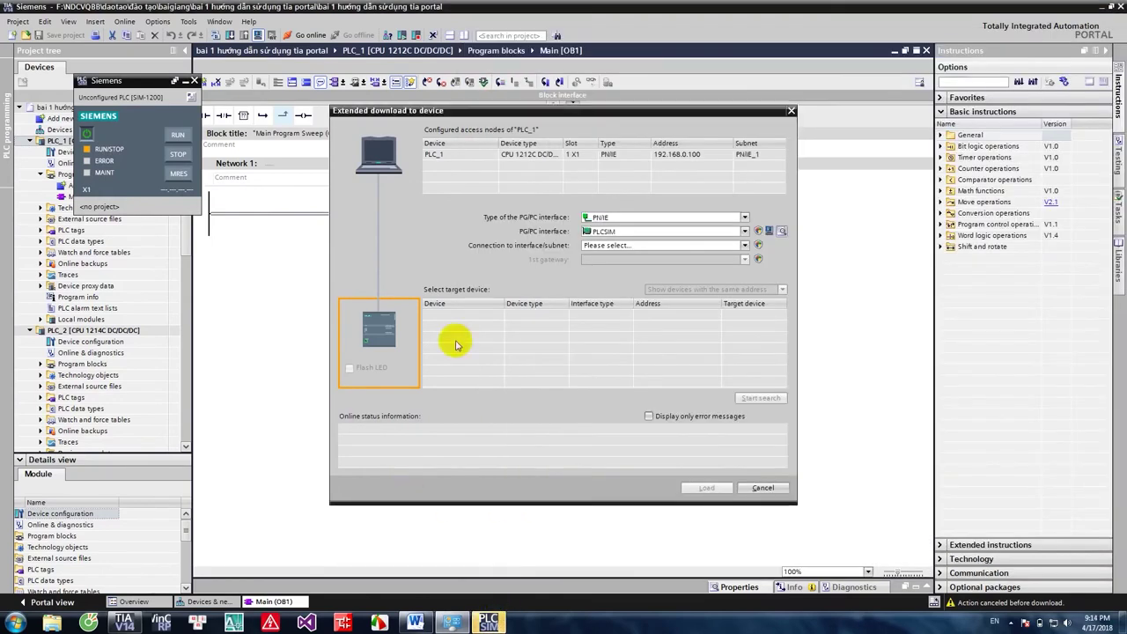
Set the download's connection to interface/subnet to PN/IE_1 to search for the simulated PLC
left_click(744, 245)
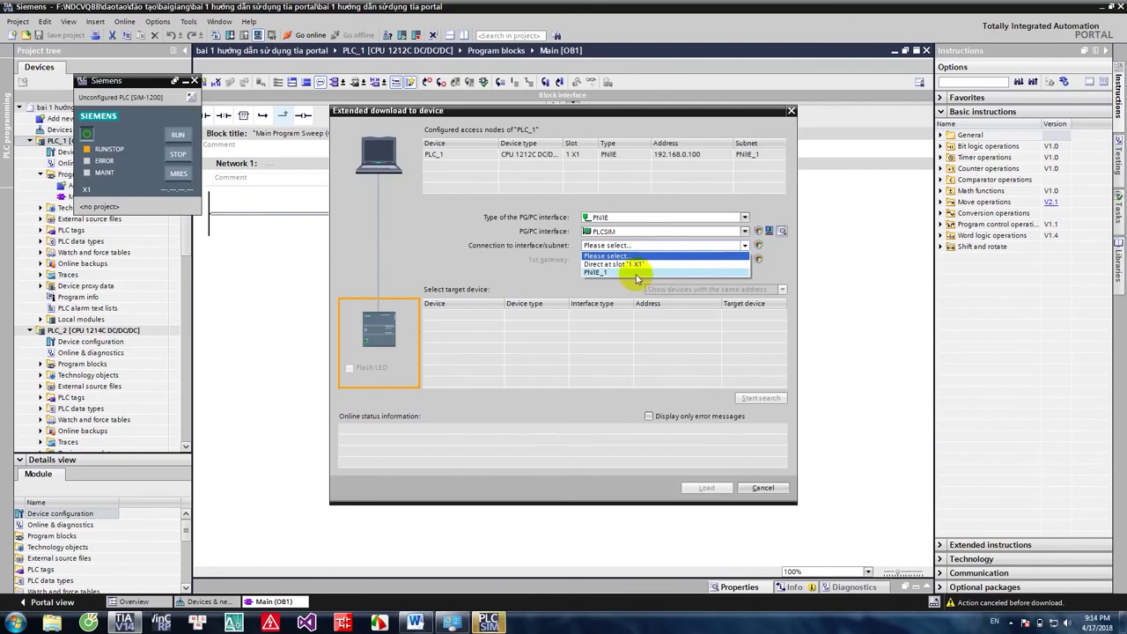
left_click(637, 278)
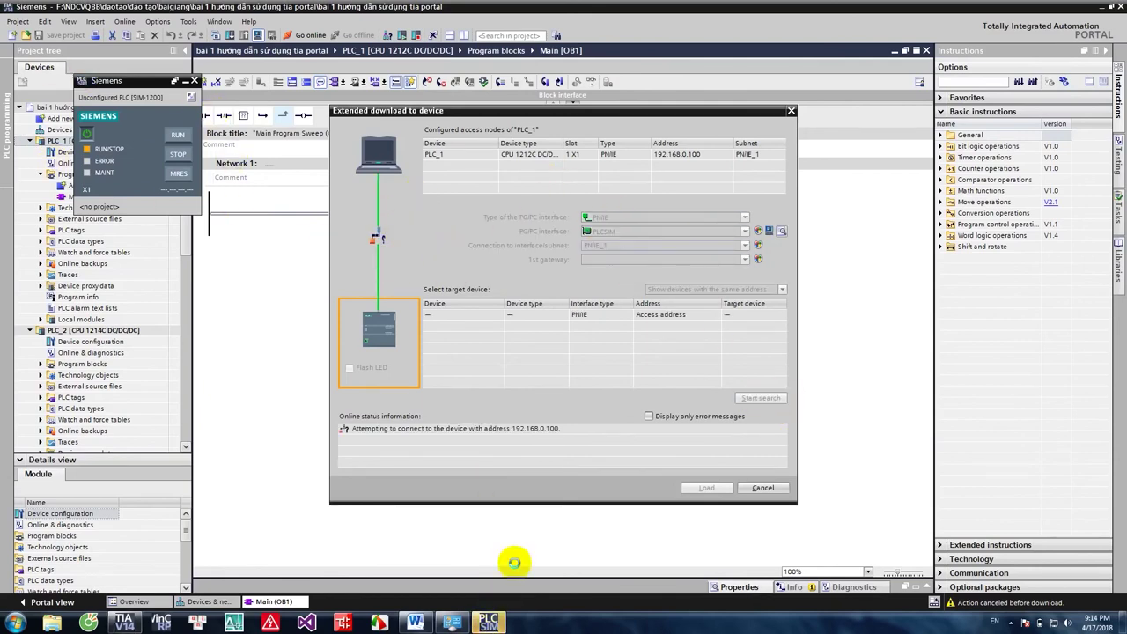
View the Local Area Connection's Internet Protocol Version 4 (TCP/IPv4) settings in Windows, and close the network windows
left_click(445, 622)
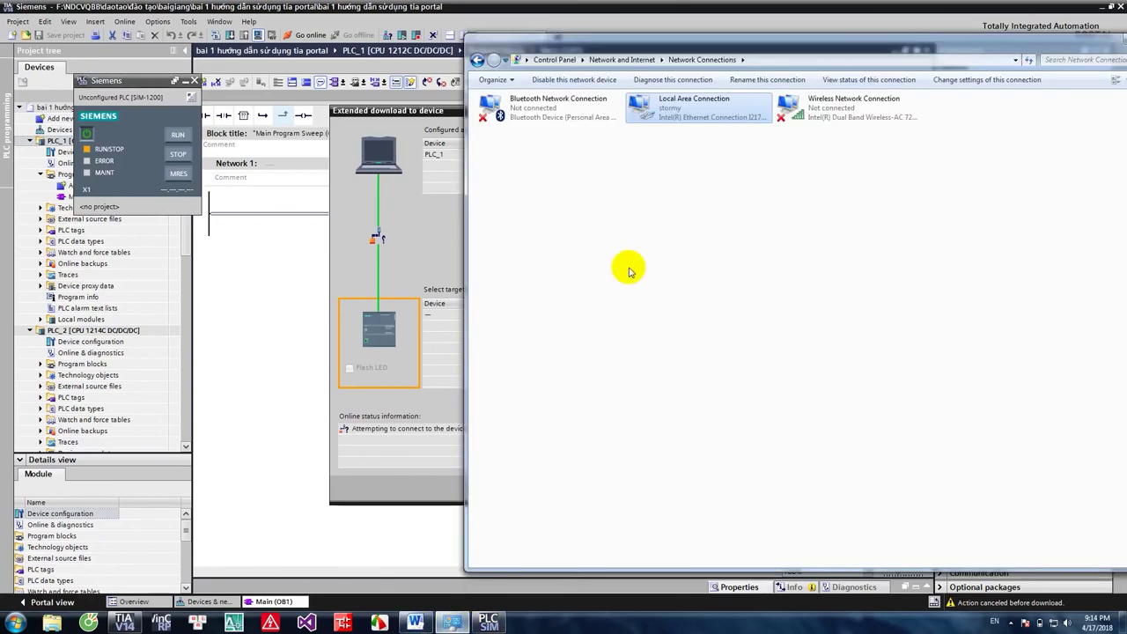
right_click(704, 107)
left_click(733, 219)
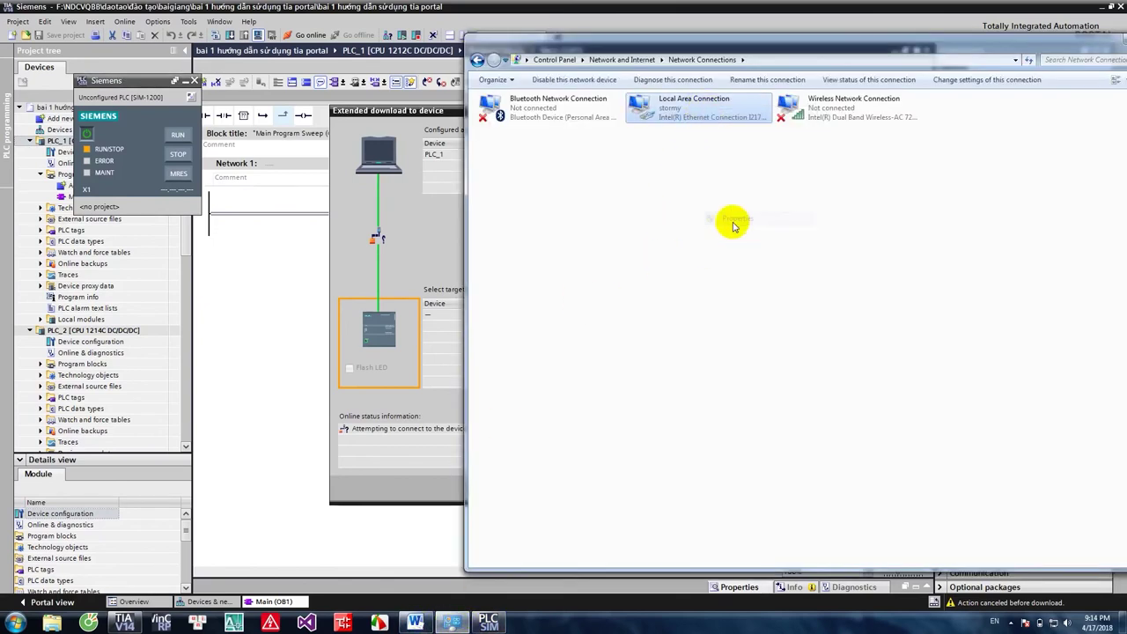
scroll(674, 214, "down", 1)
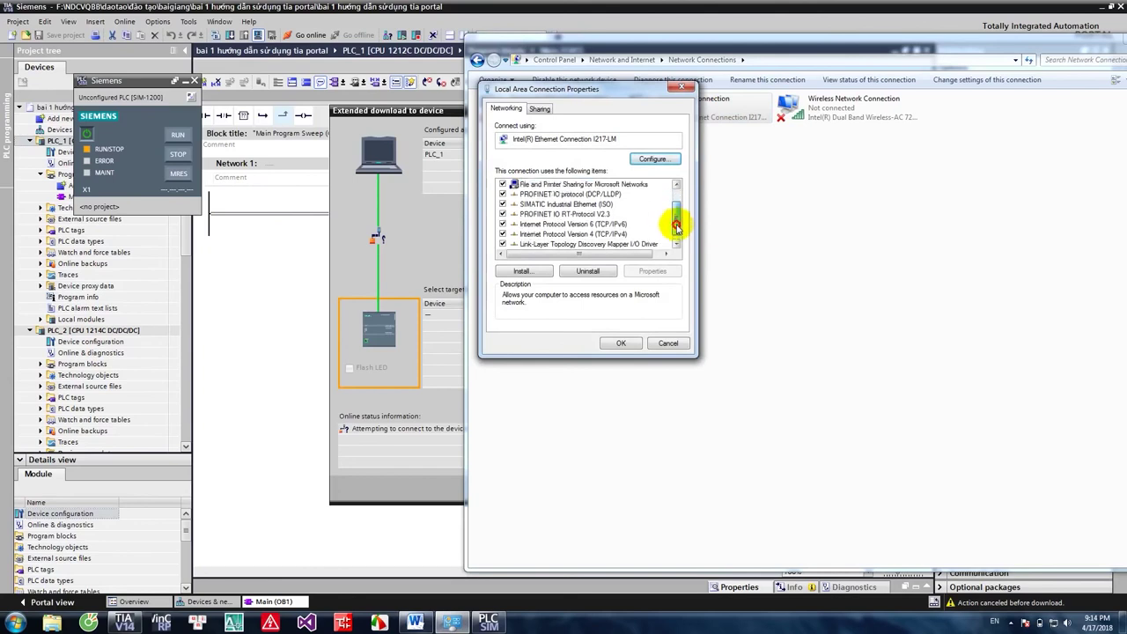
left_click(607, 224)
double_click(607, 225)
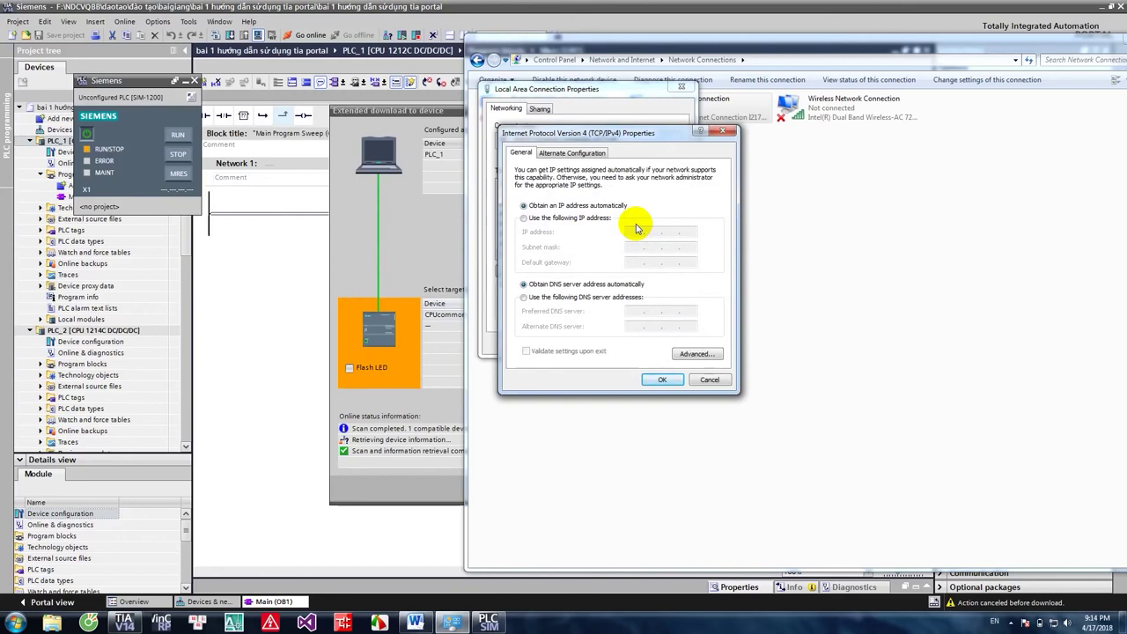
left_click(662, 380)
left_click(685, 88)
double_click(892, 45)
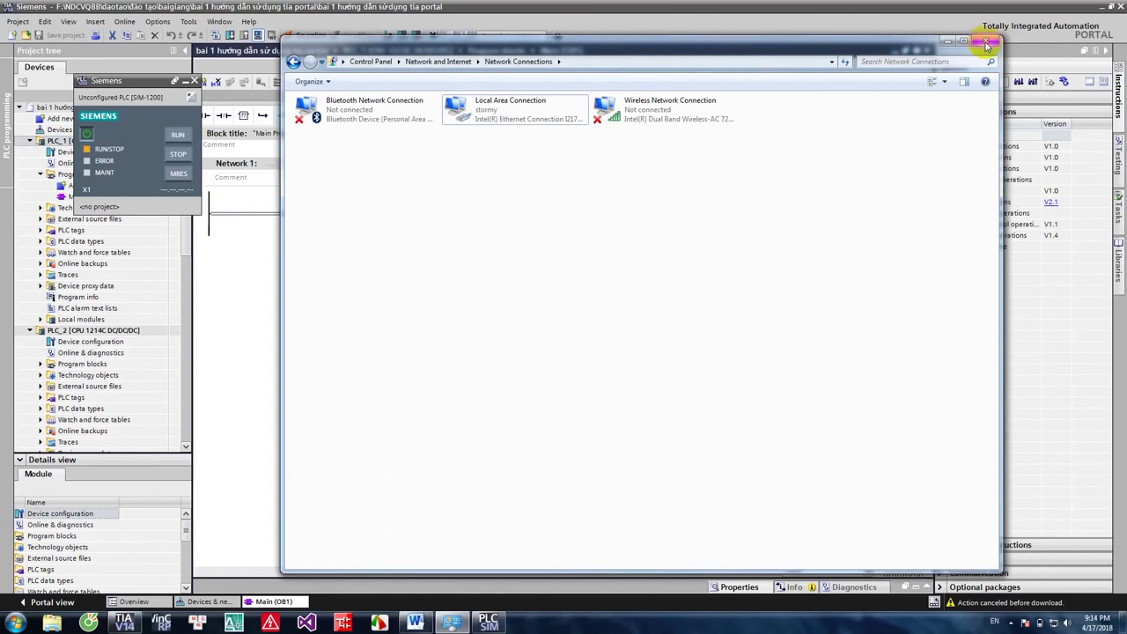
left_click(988, 44)
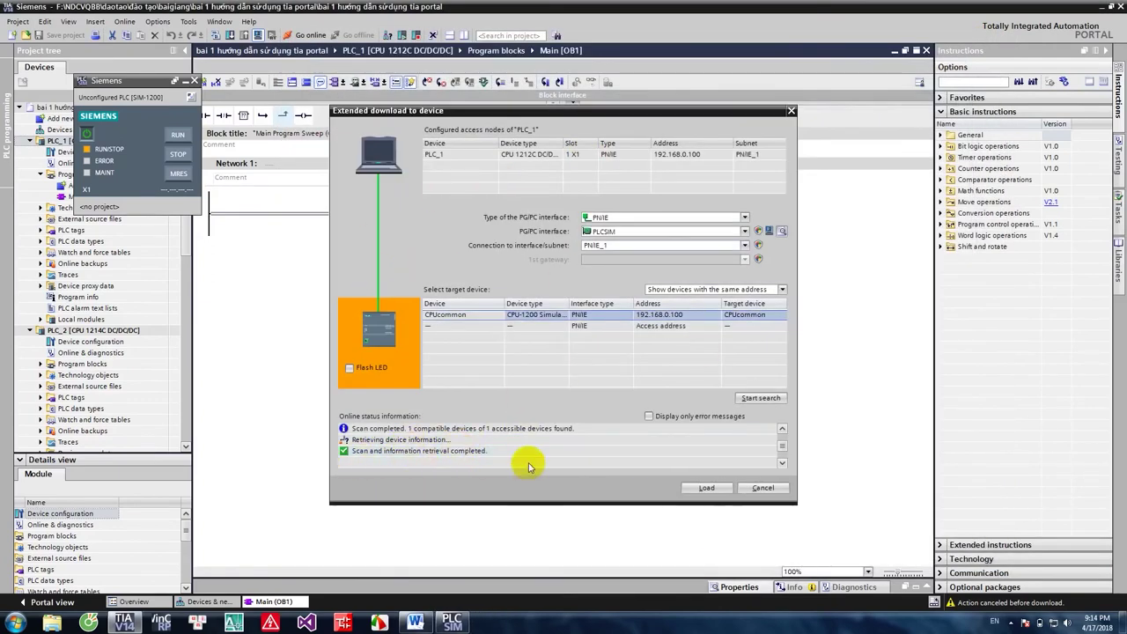
Load PLC_1's configuration and program into the simulated CPU, start all modules after the download, and collapse the message area
left_click(706, 488)
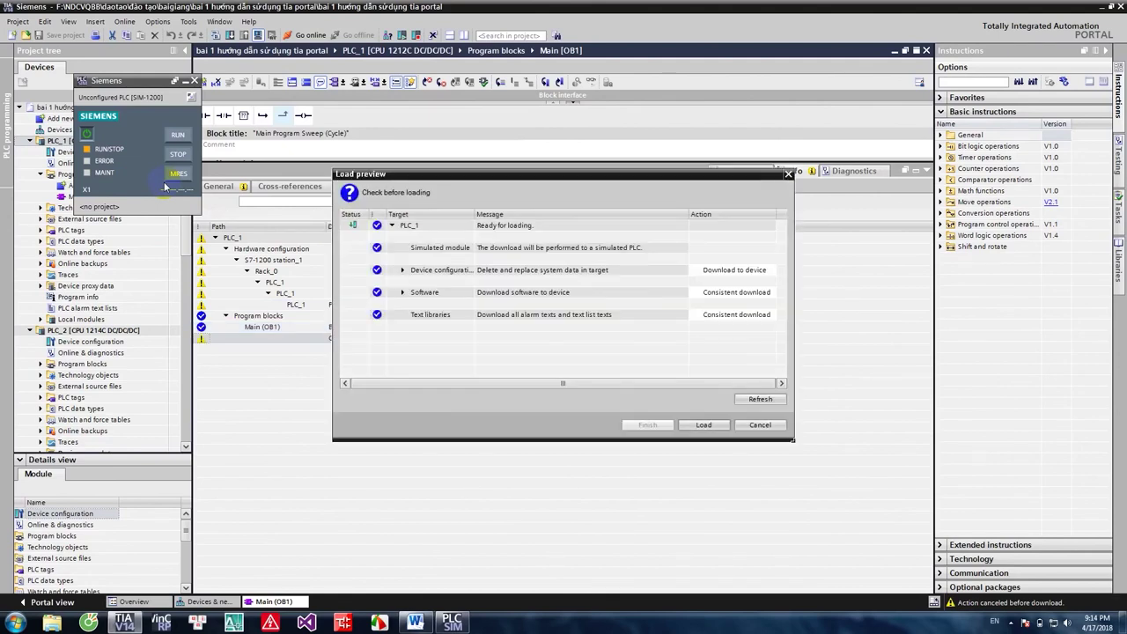
left_click(703, 425)
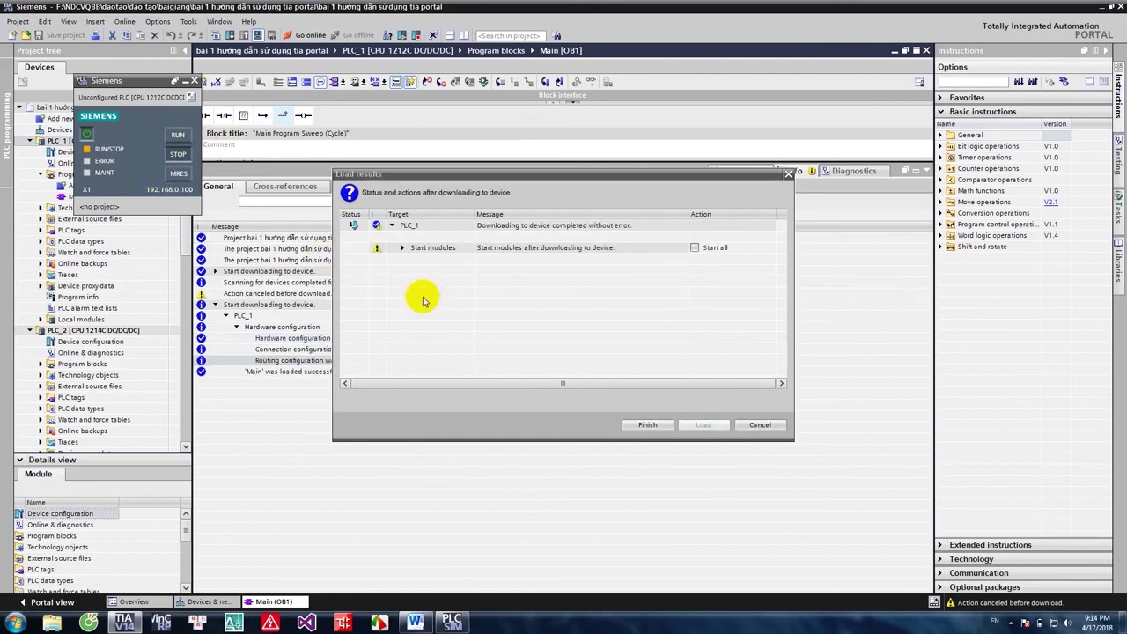
left_click(694, 248)
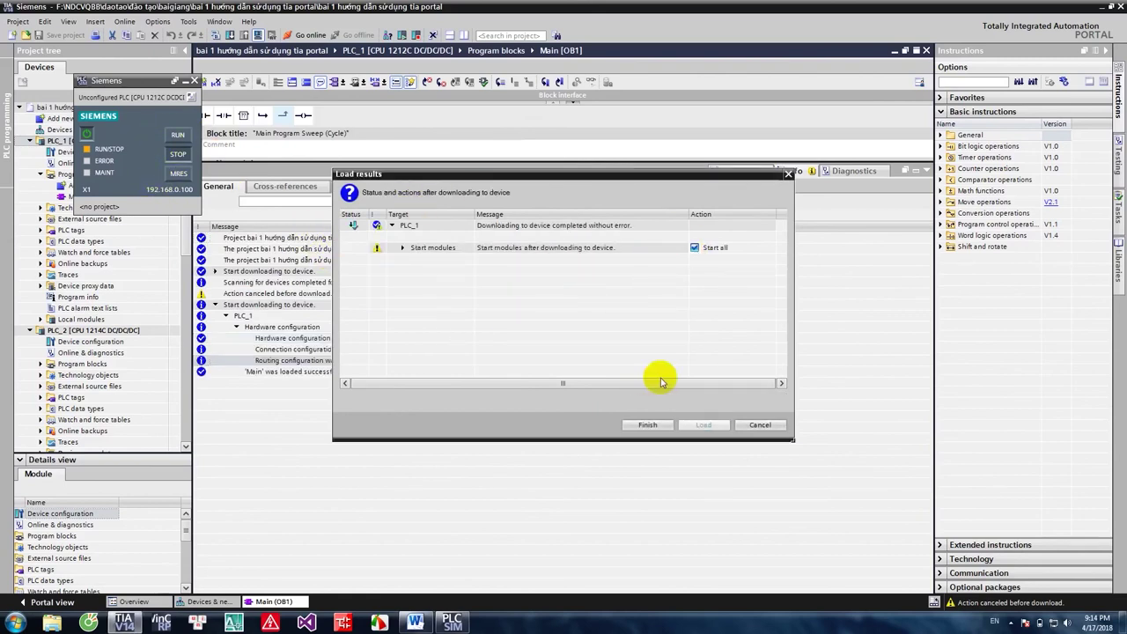
left_click(648, 424)
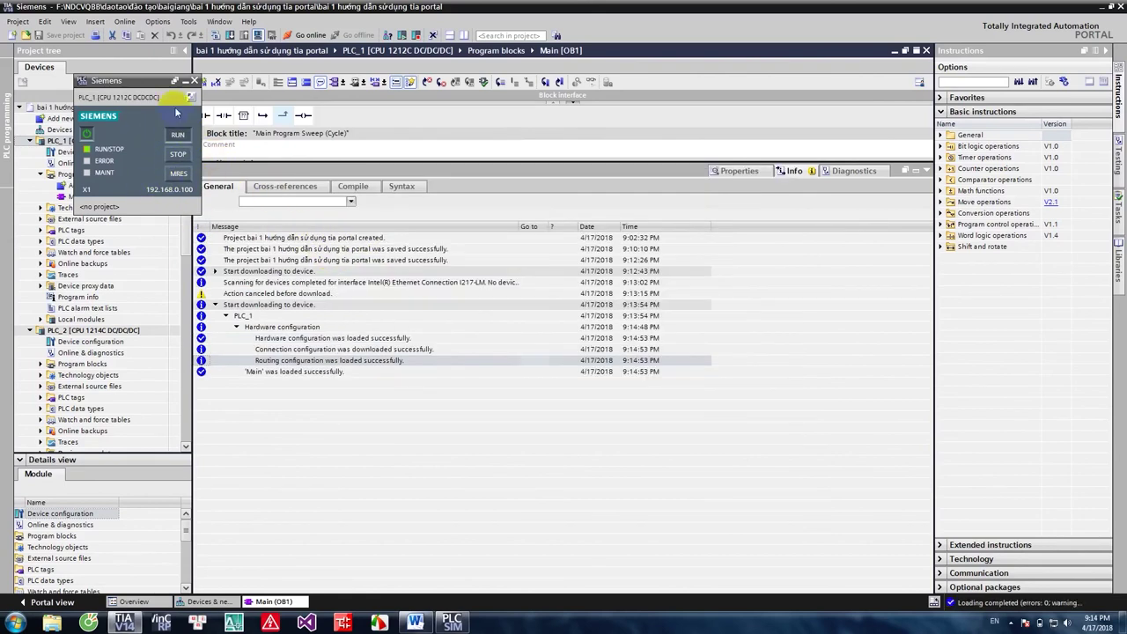
left_click(922, 172)
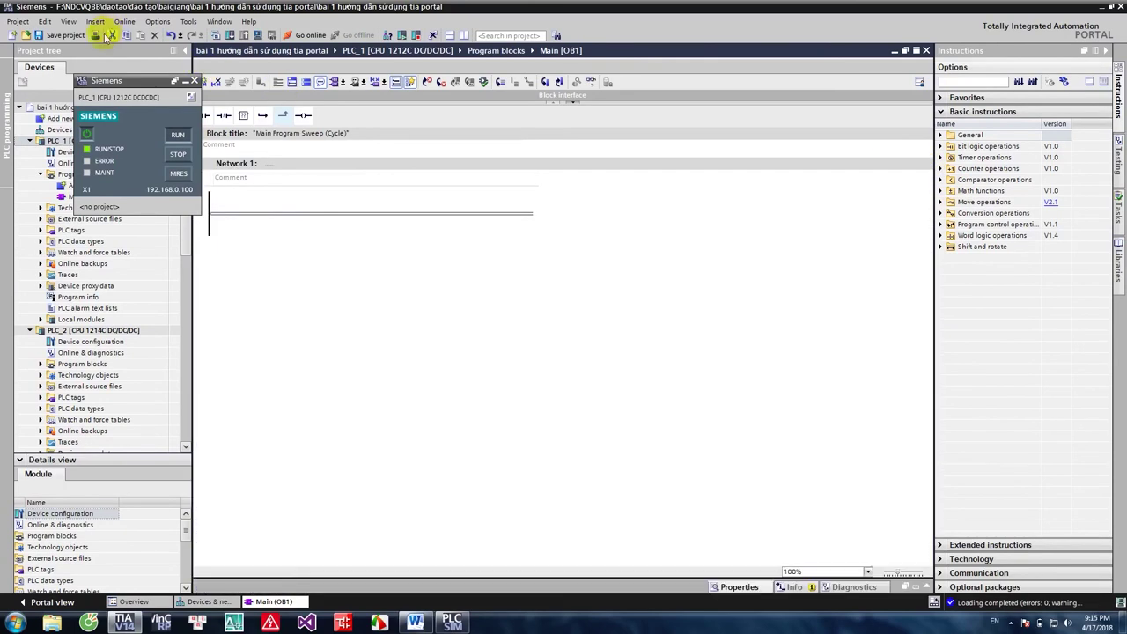
Move the PLCSIM panel away from the project tree and dismiss it from the program editor
left_click_drag(125, 81, 643, 78)
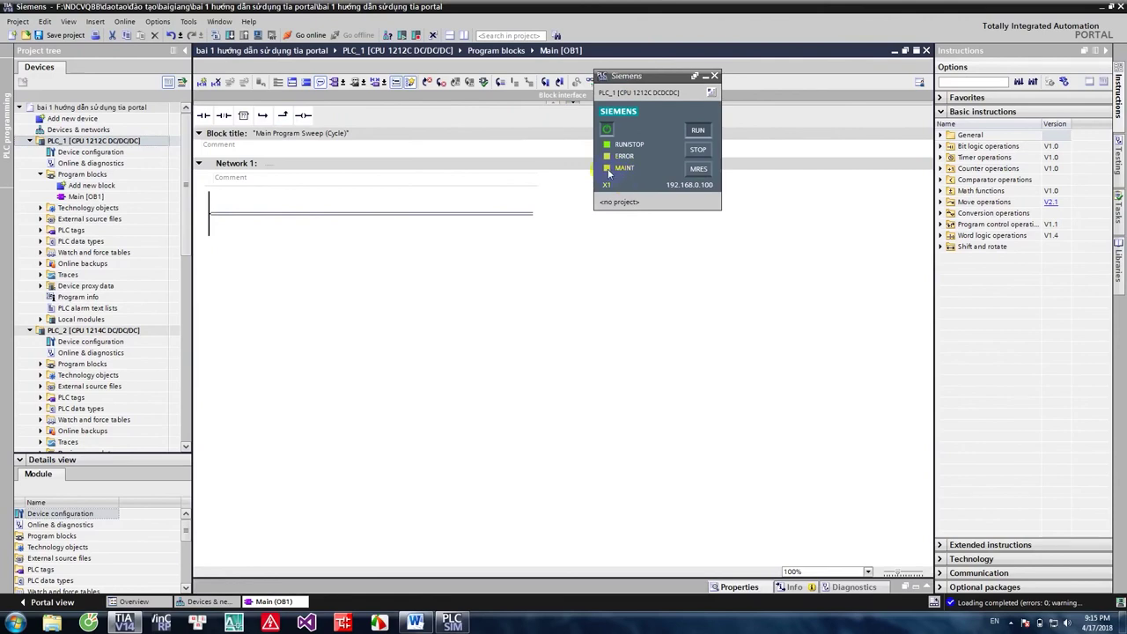
left_click(714, 77)
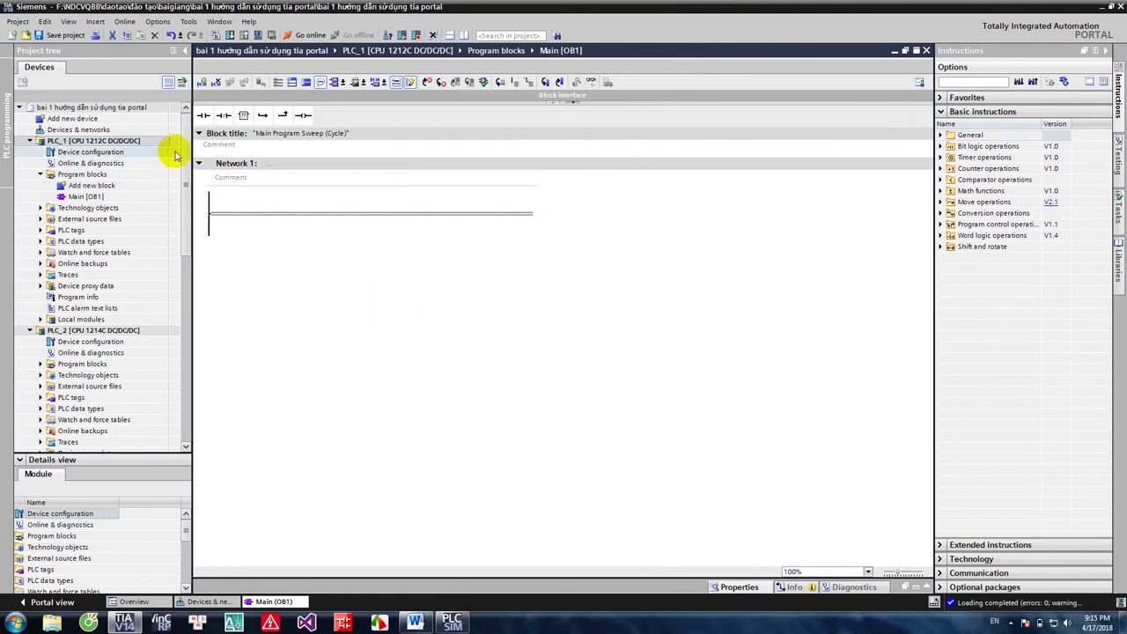
left_click(615, 210)
Minimize the project window and open Set PG/PC Interface (32-bit) from the Windows Control Panel
left_click(1100, 6)
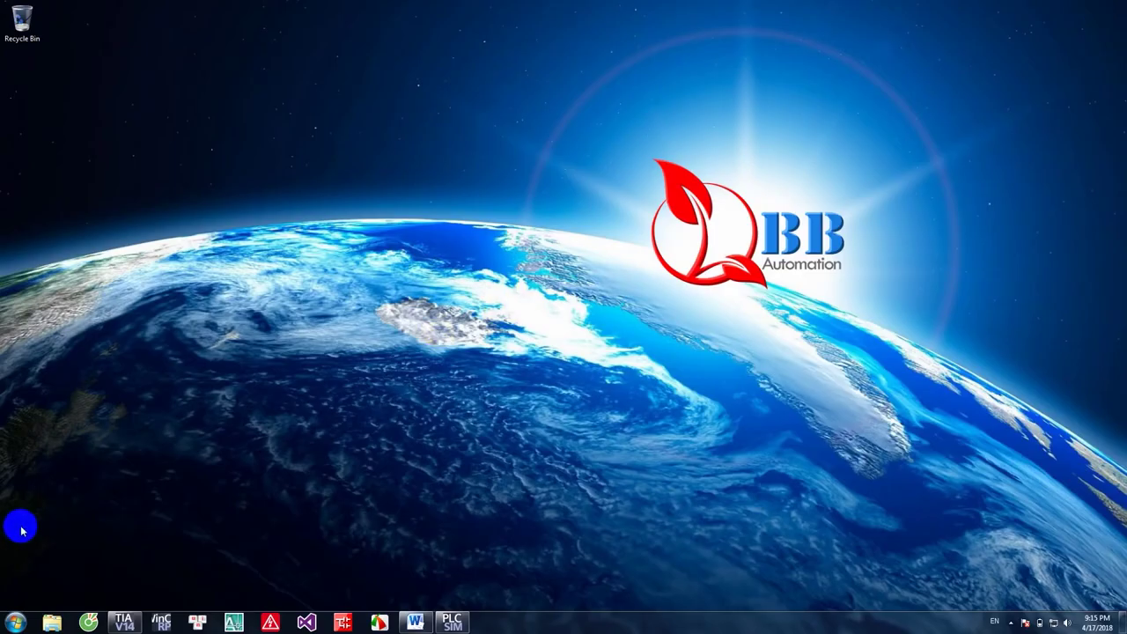
left_click(15, 622)
left_click(409, 413)
key("super")
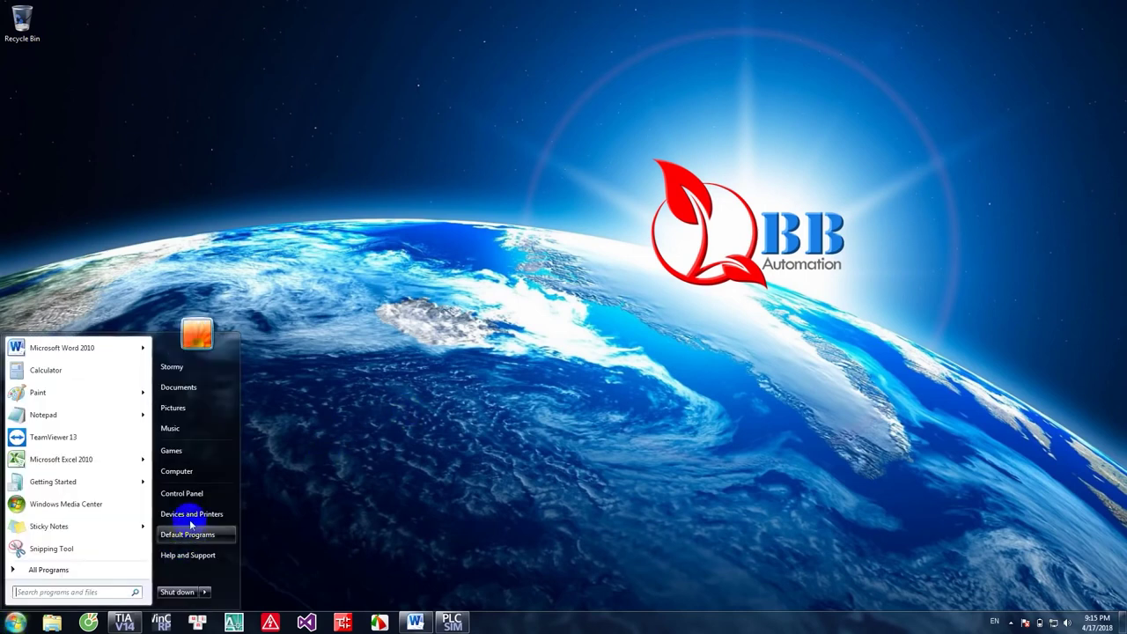
left_click(192, 493)
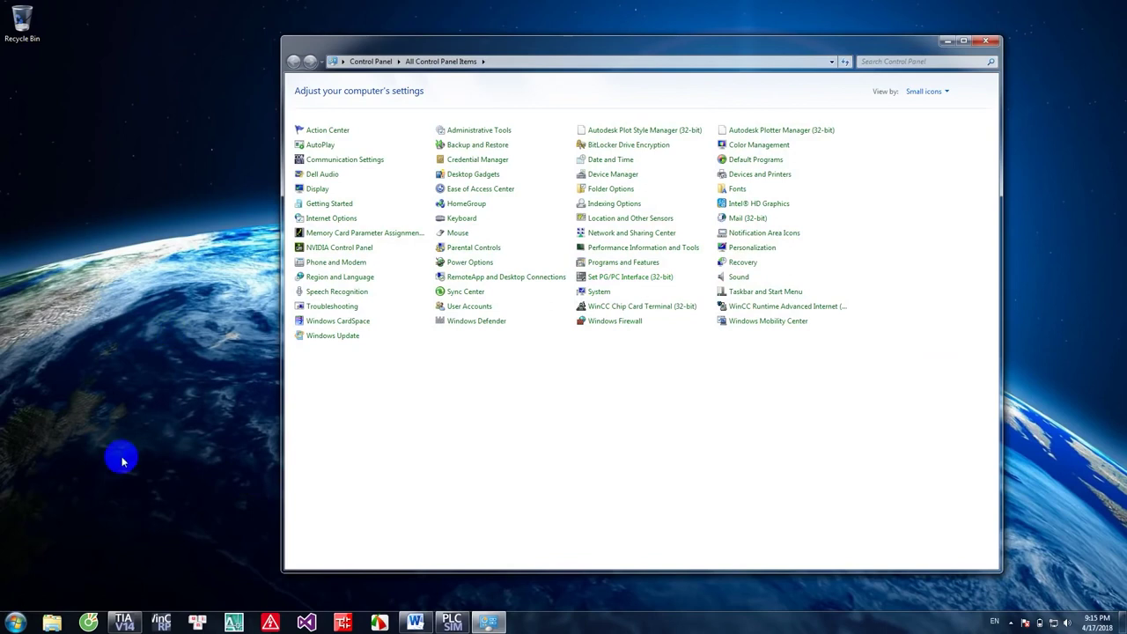
left_click(620, 264)
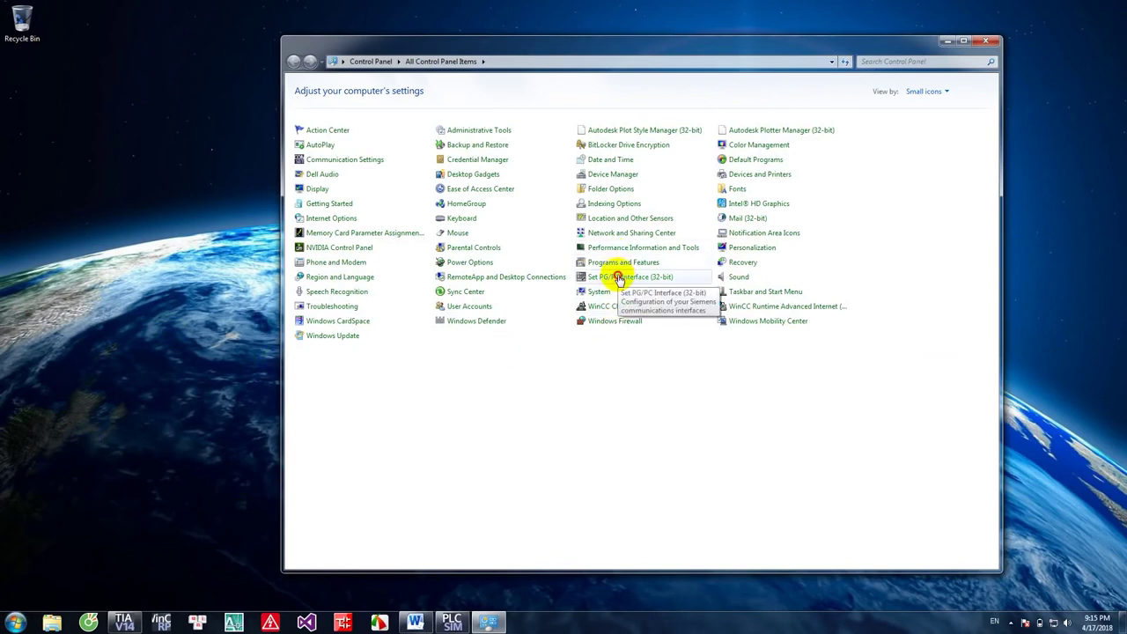
left_click(618, 279)
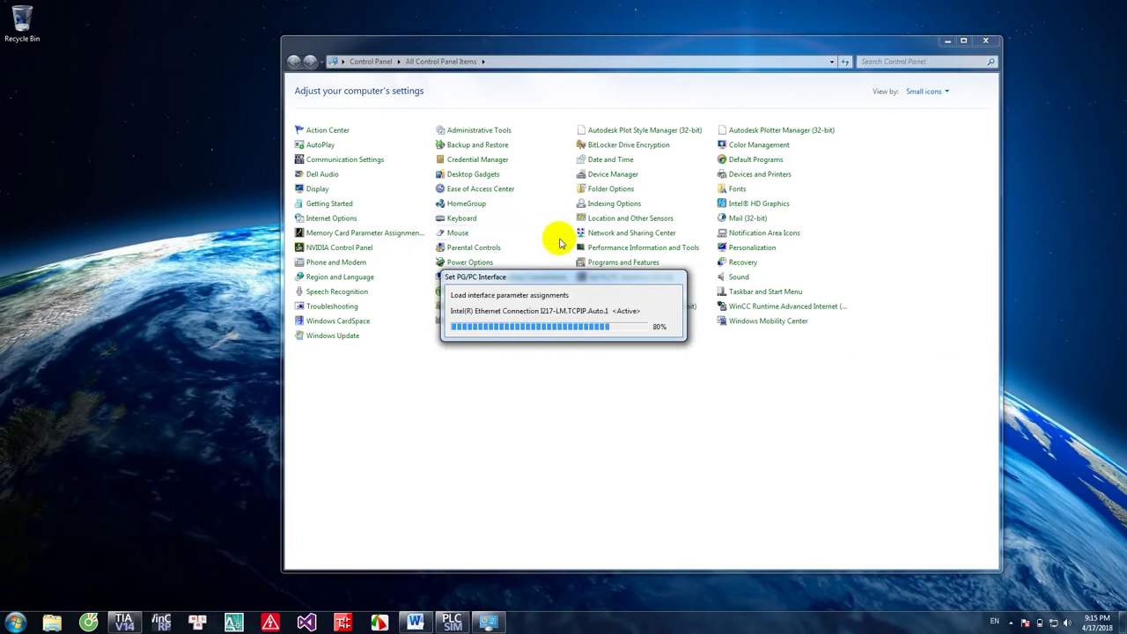
left_click_drag(596, 183, 636, 61)
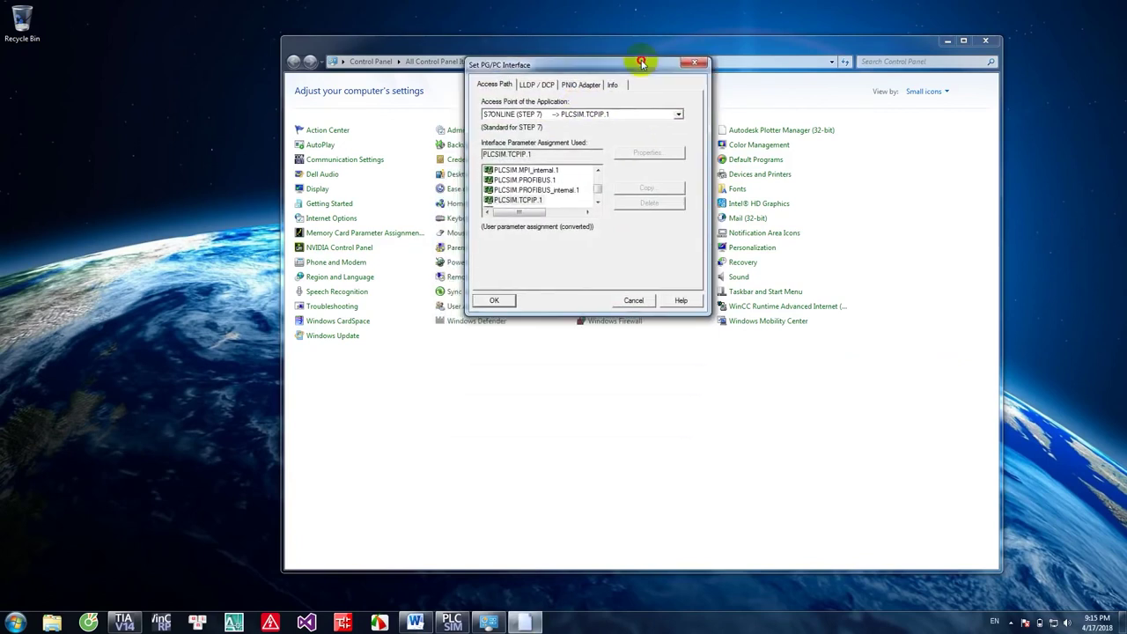
Select the FWL_LOAD (STEP 7) access point with the Intel(R) Ethernet Connection I217-LM.TCPIP.Auto.1 interface, and confirm the PG/PC interface settings
left_click(678, 115)
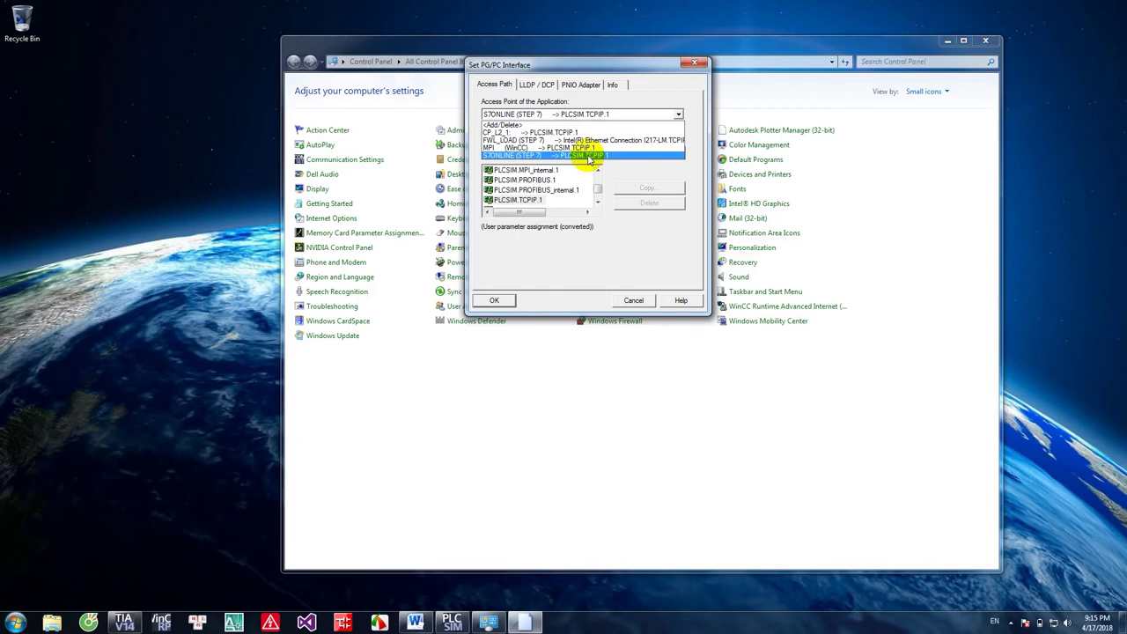
left_click(588, 157)
left_click(187, 564)
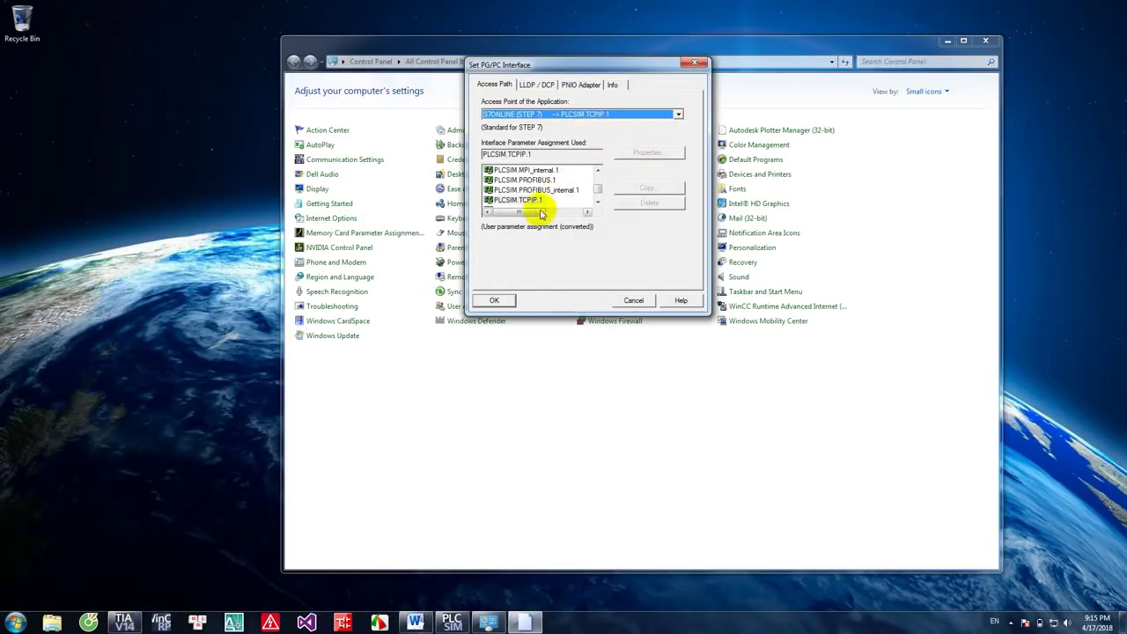
left_click_drag(528, 215, 538, 214)
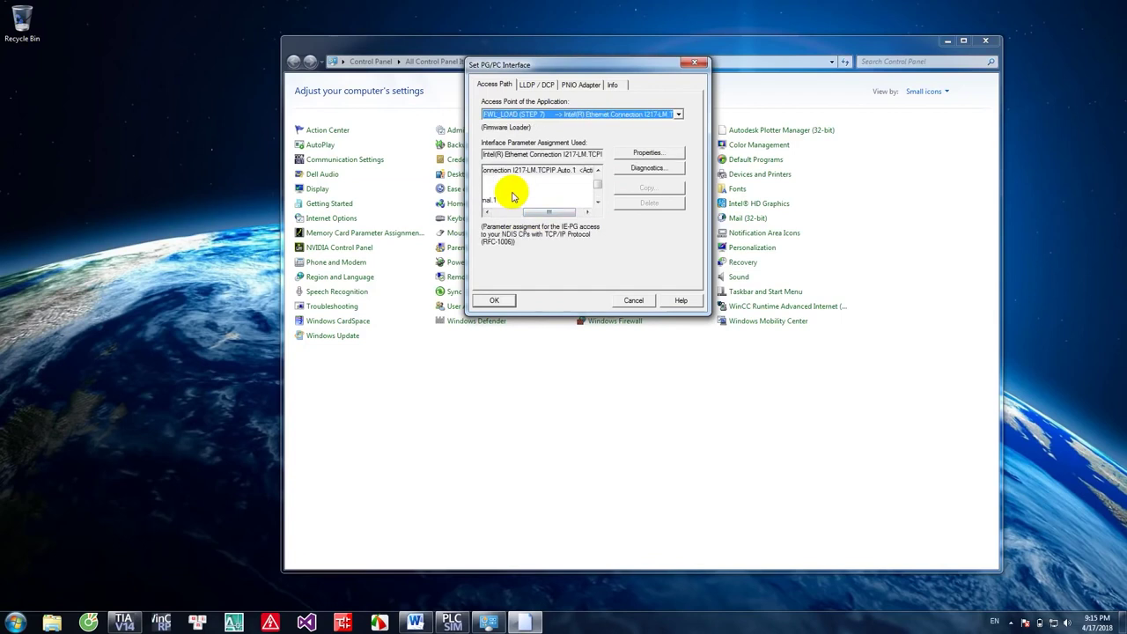
left_click(550, 198)
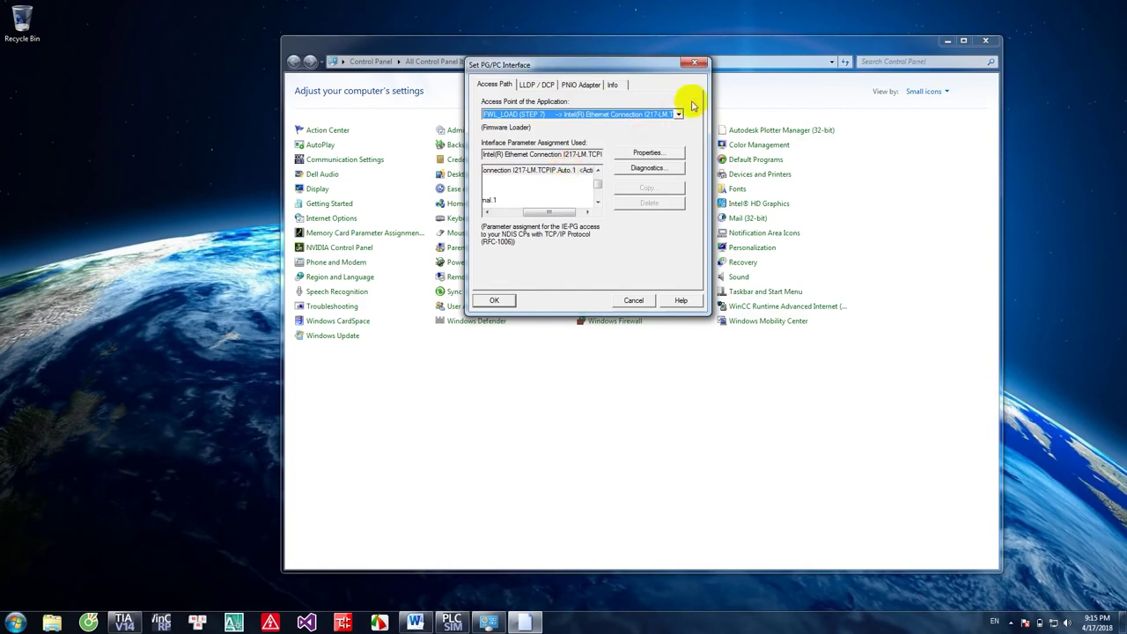
double_click(560, 176)
left_click(510, 319)
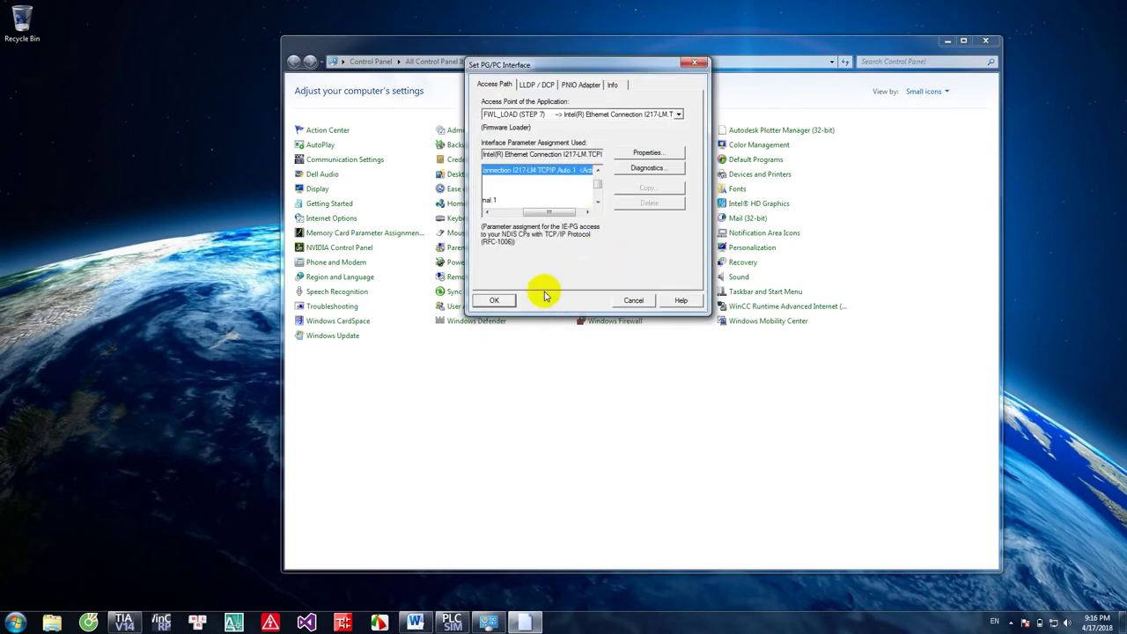
left_click(502, 299)
left_click(533, 357)
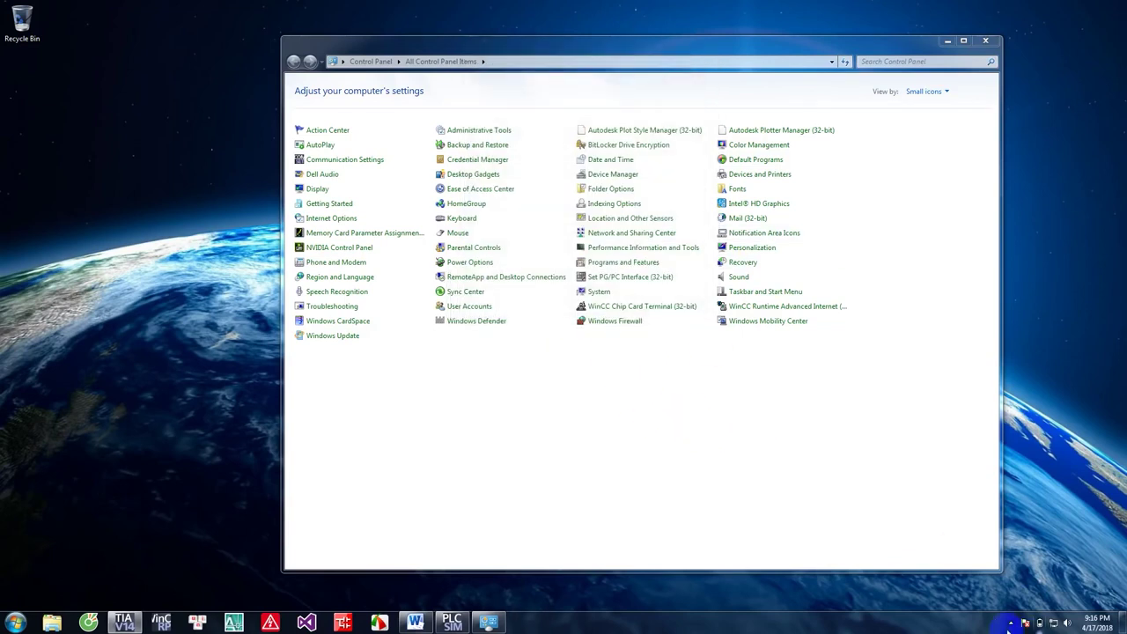
Check the adapter name in the Windows Local Area Connection properties, and close the remaining network and Control Panel windows
right_click(1051, 624)
left_click(1032, 617)
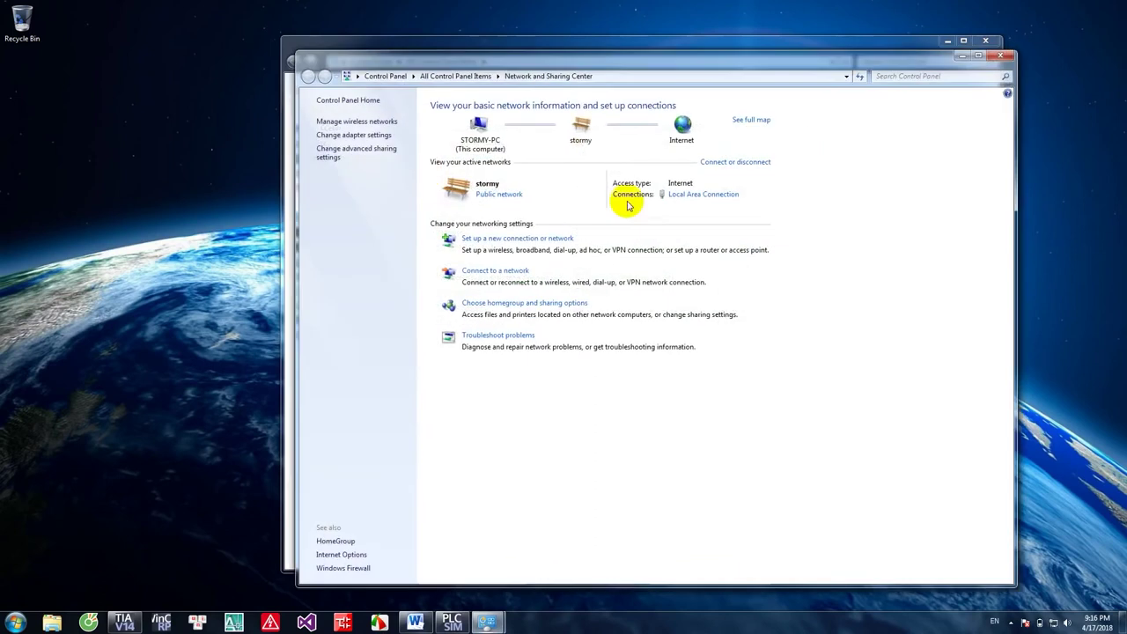
left_click(354, 134)
left_click(516, 126)
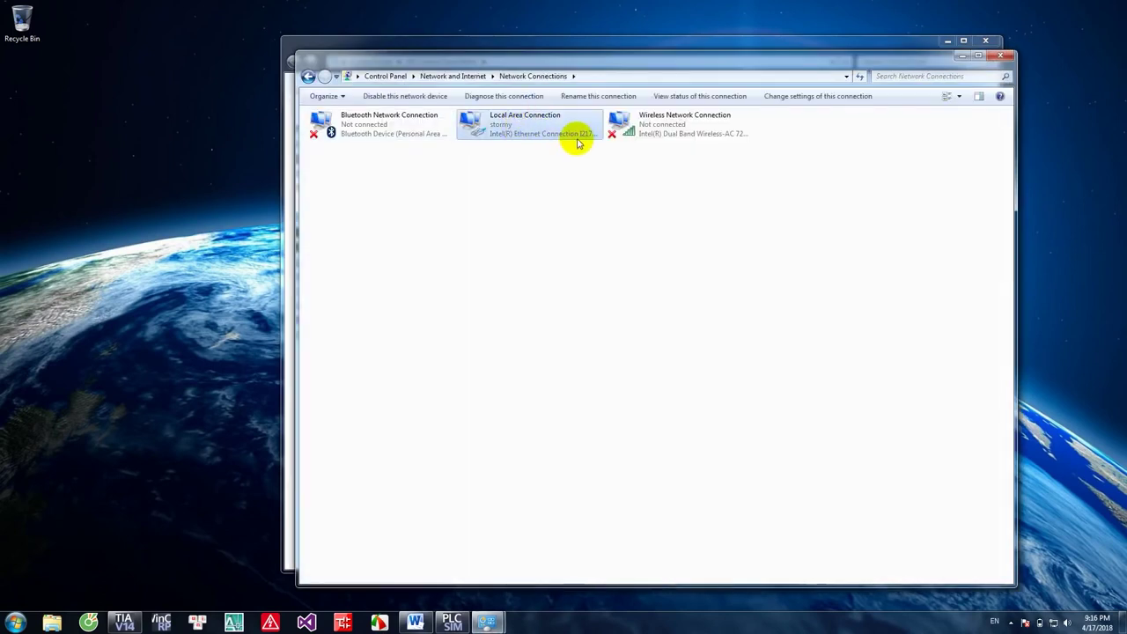
right_click(537, 130)
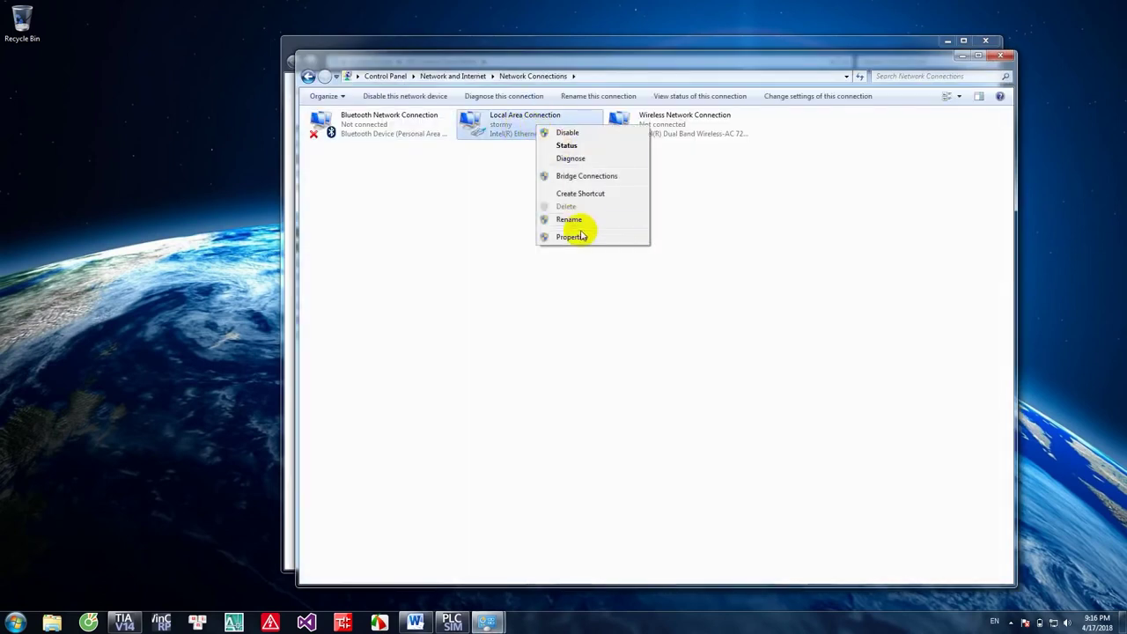
left_click(572, 233)
left_click_drag(478, 156, 341, 154)
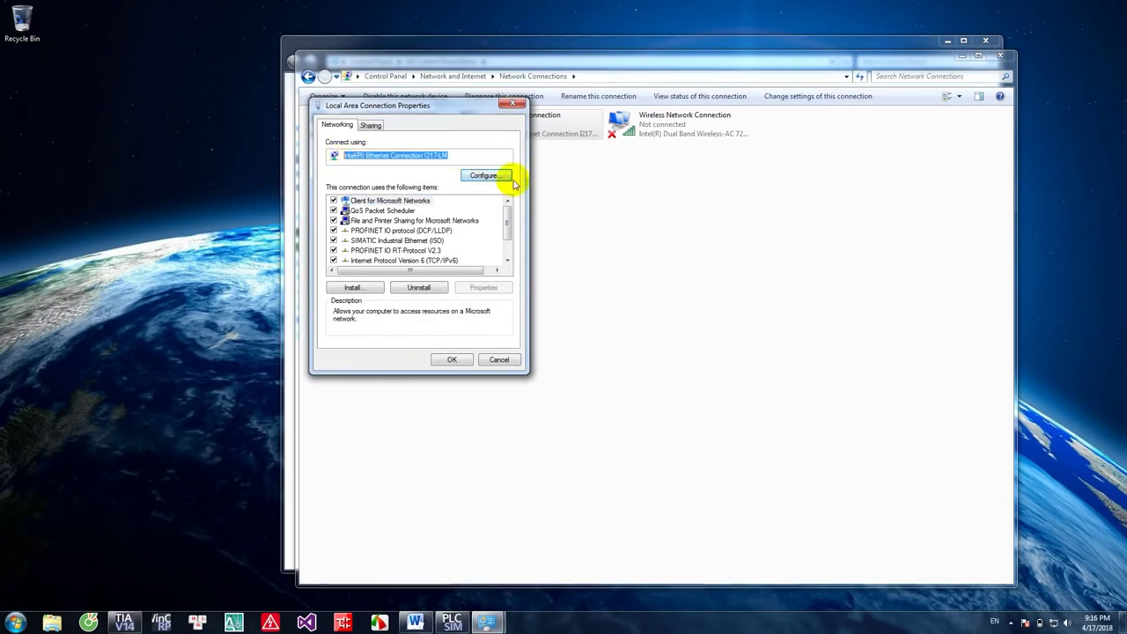
left_click(520, 105)
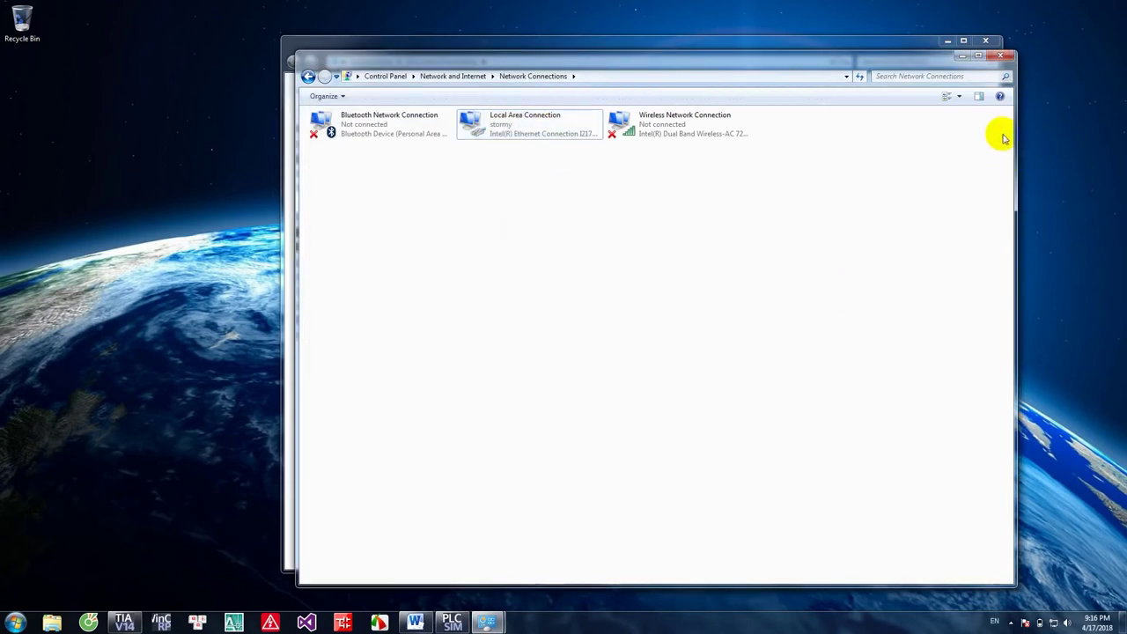
left_click(1000, 55)
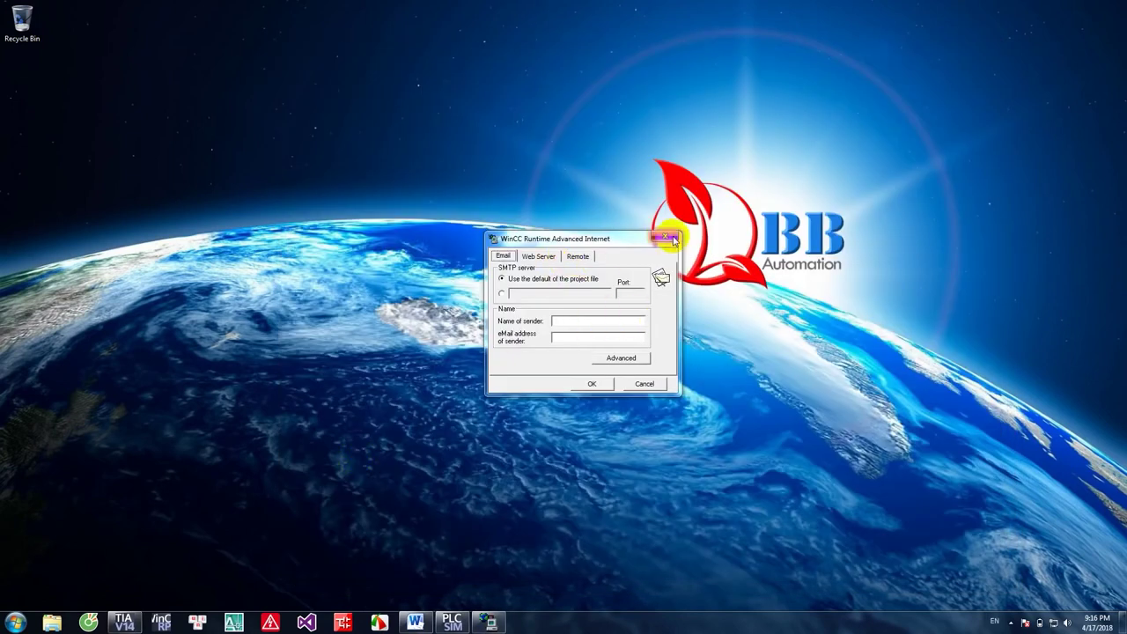
left_click(673, 239)
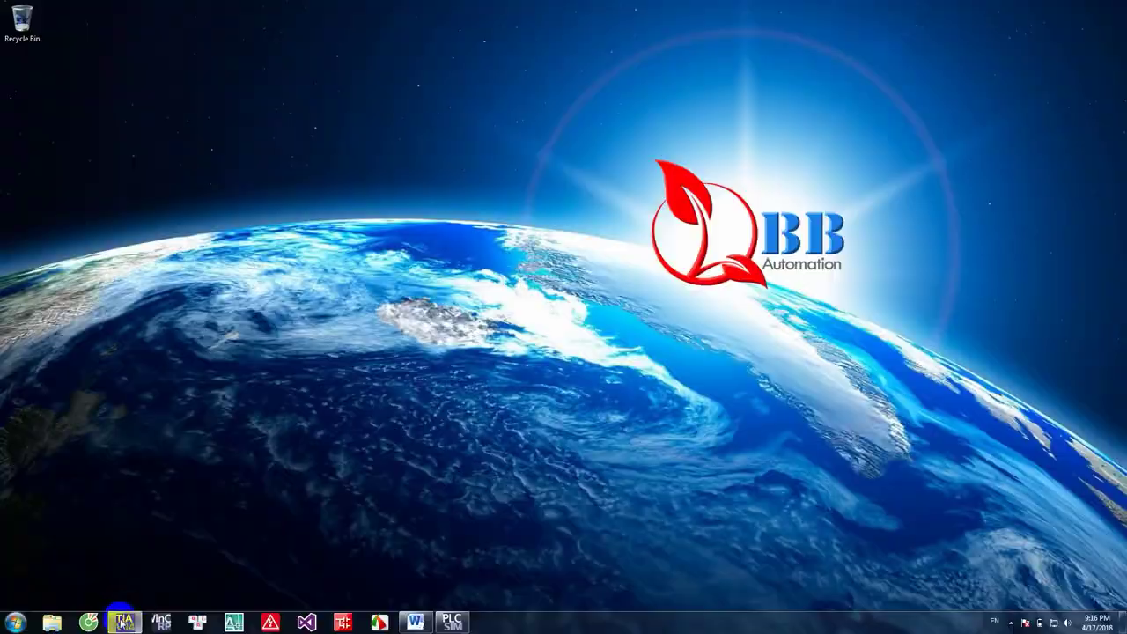
Switch back to TIA Portal to view PLC_1's Main [OB1] block, and minimize the project window
left_click(124, 619)
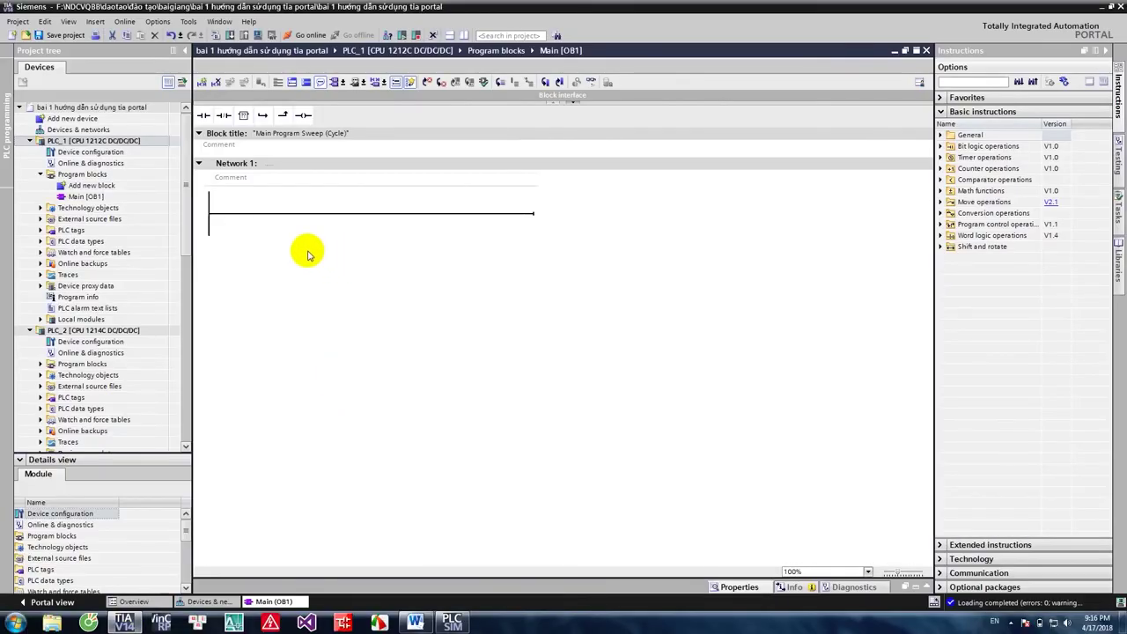
left_click_drag(190, 187, 200, 125)
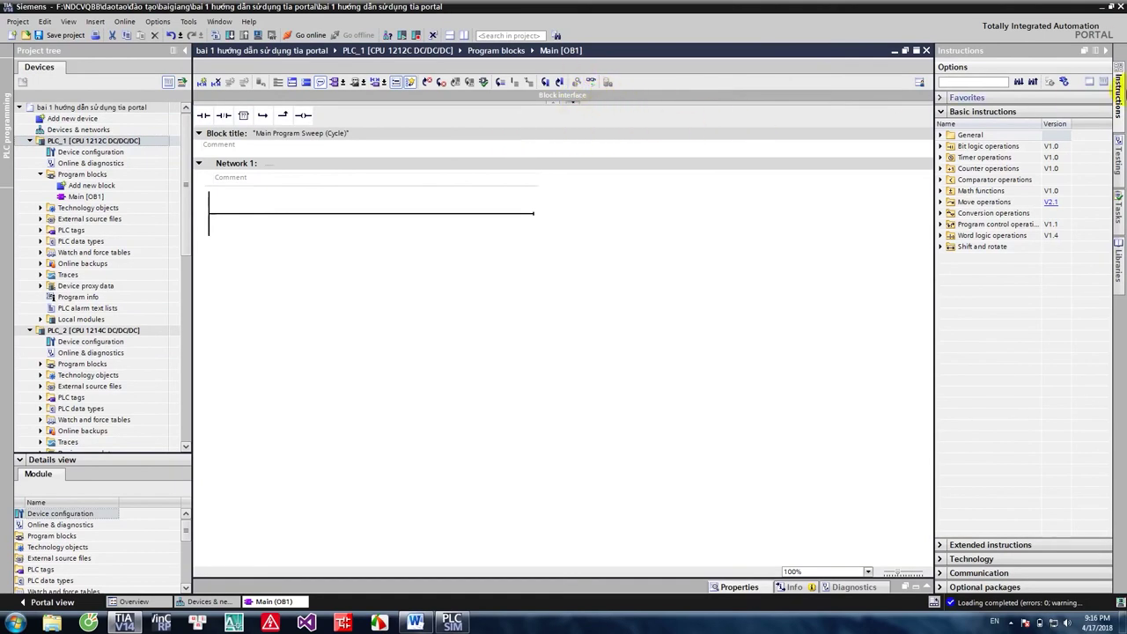
left_click(1101, 7)
left_click(127, 616)
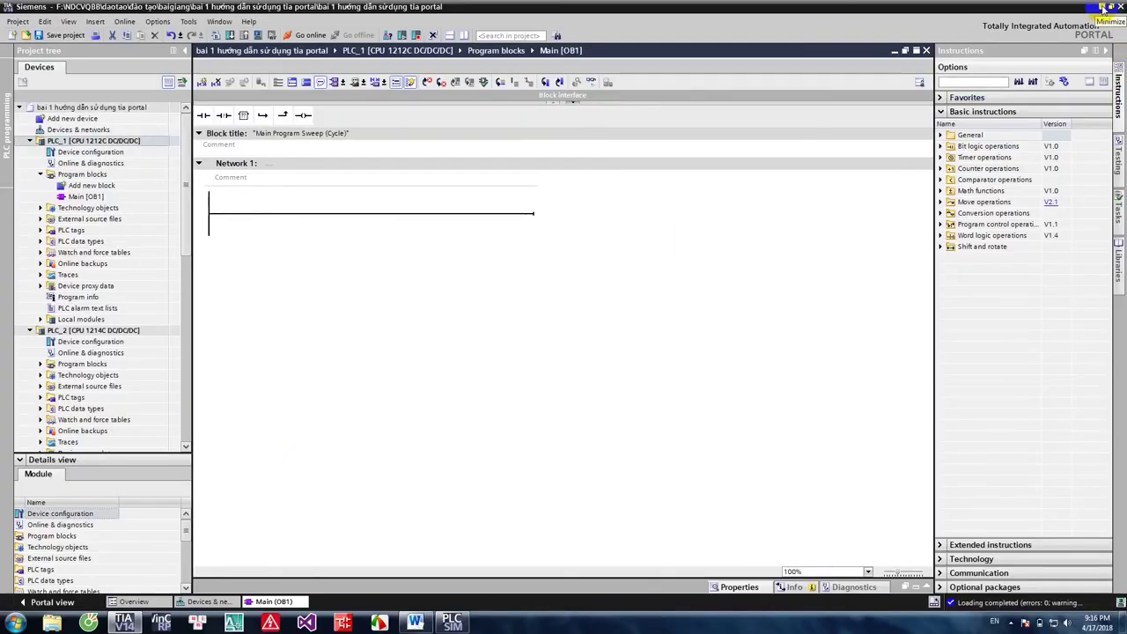
left_click(1101, 7)
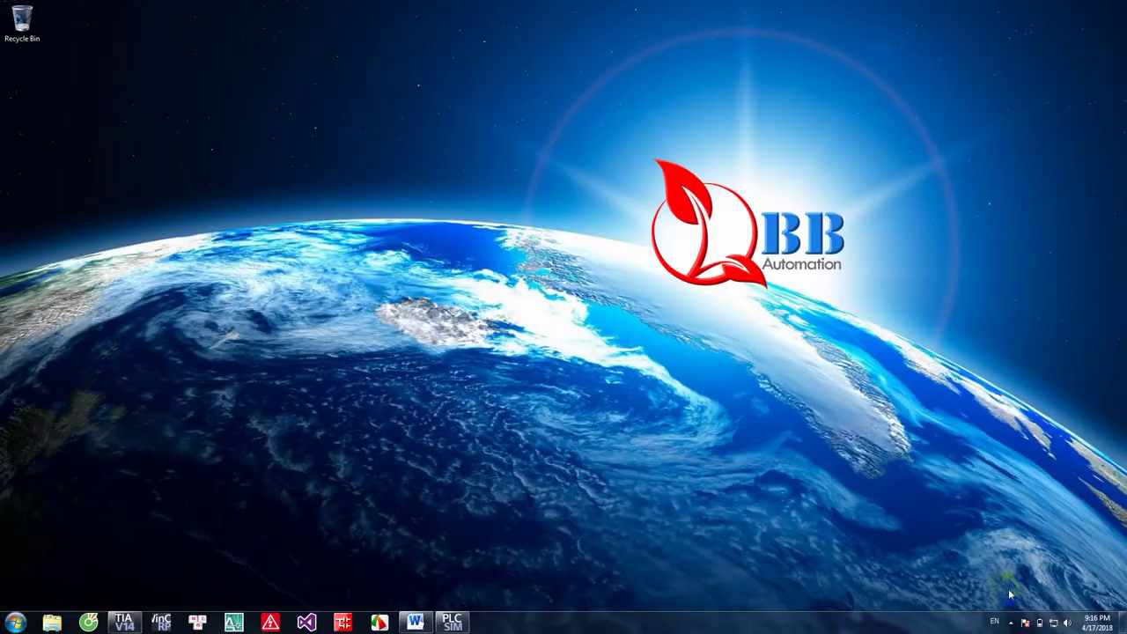